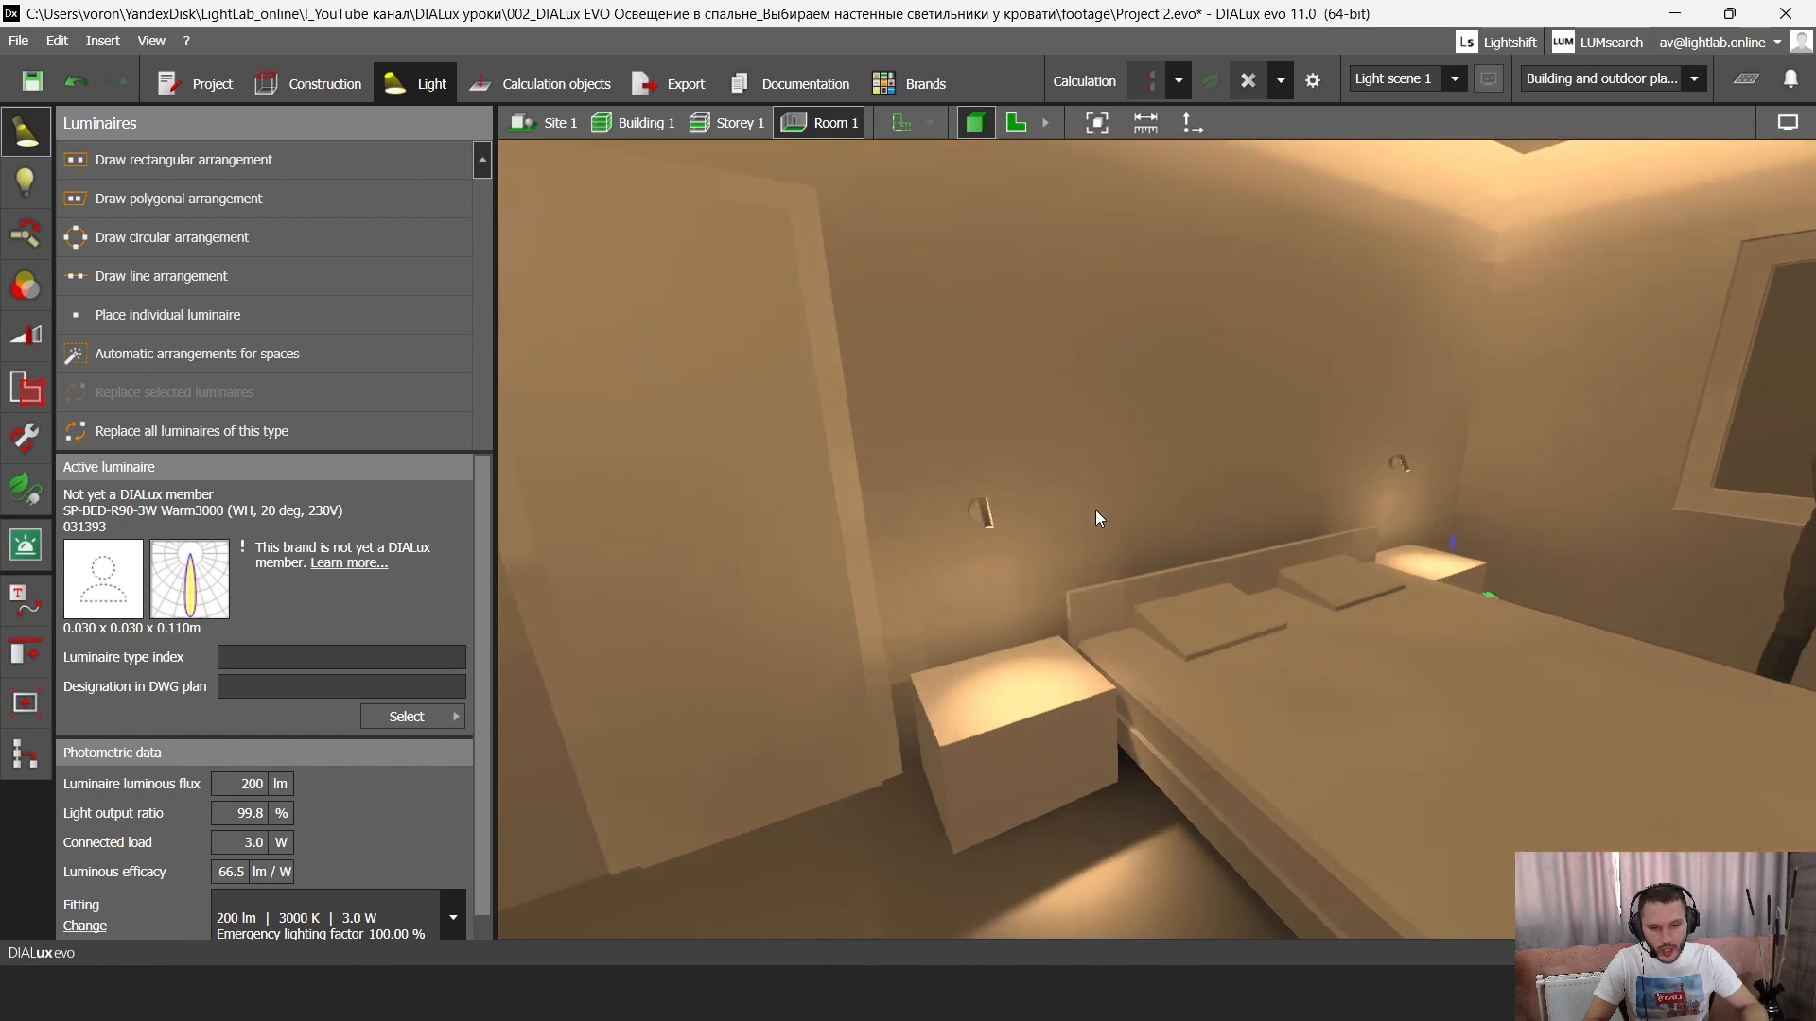
- Examine the wall lamp models and their light distribution above the bedside tables from close up and from further away
middle_click_drag(1095, 509, 1171, 491)
right_click_drag(1171, 492, 764, 337)
mouse_move(911, 416)
right_mouse_down()
mouse_move(1078, 487)
mouse_move(914, 382)
right_mouse_up()
right_click_drag(1335, 587, 1176, 559)
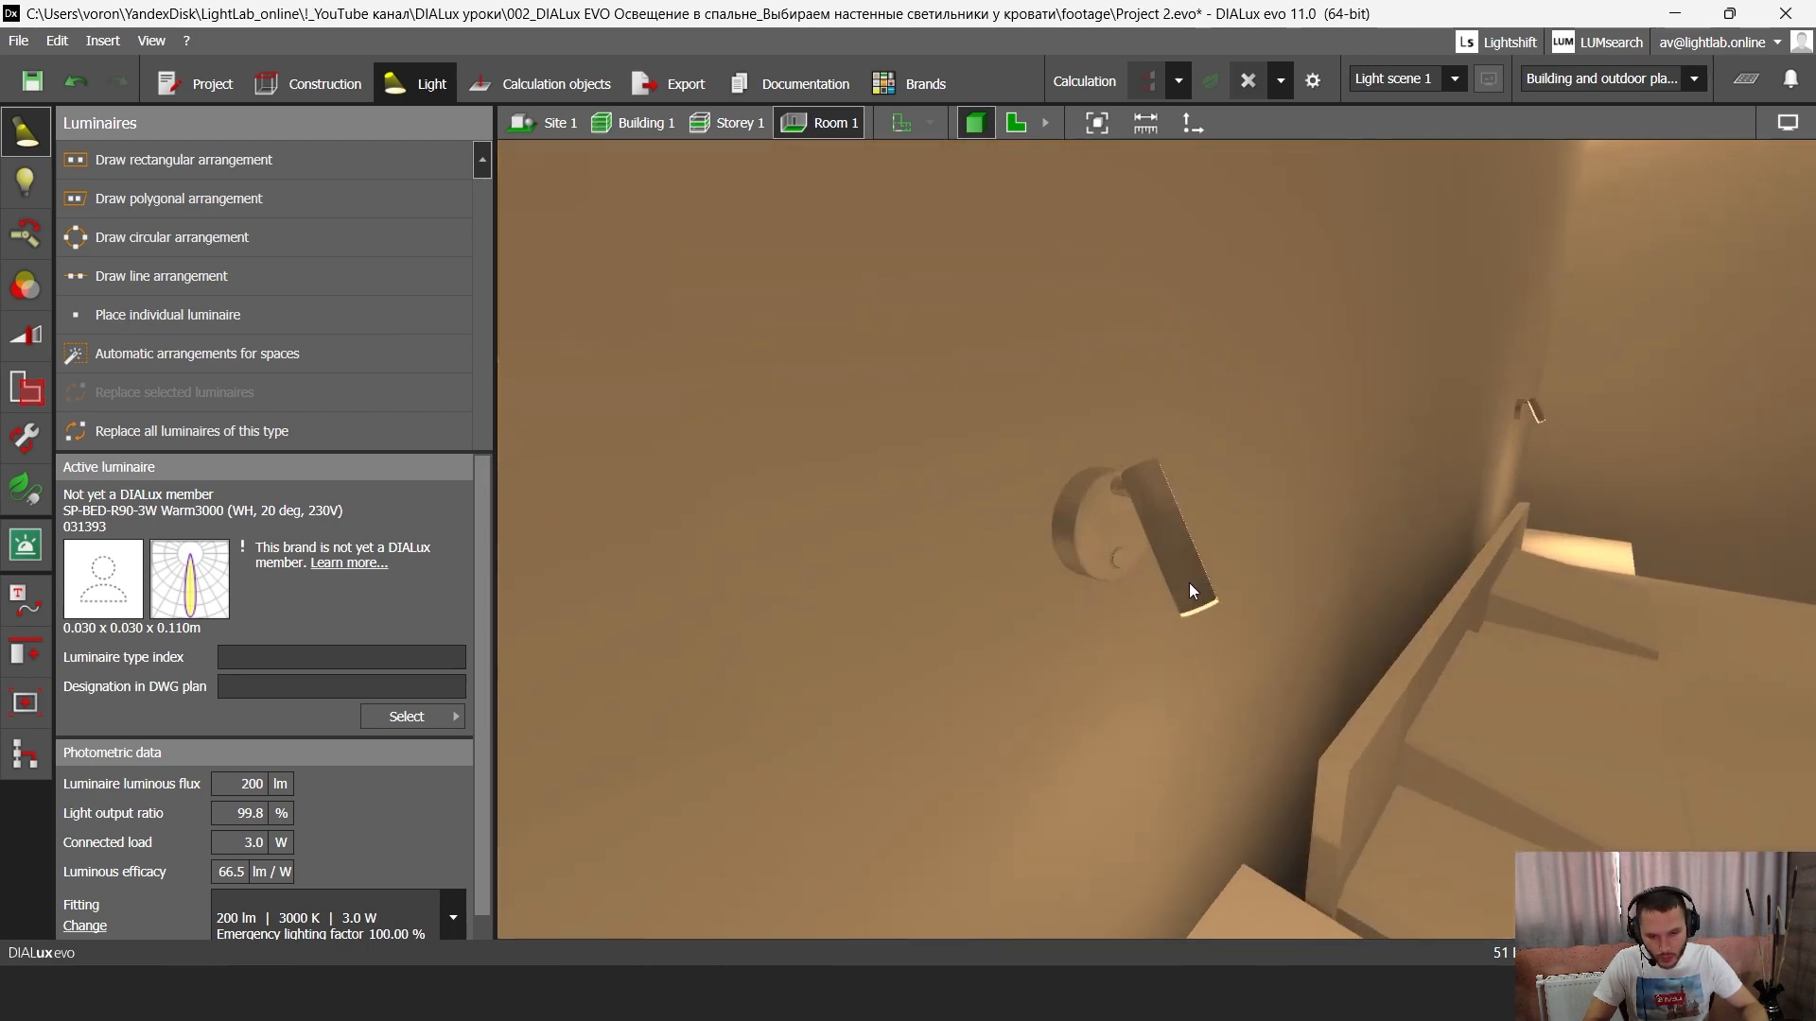
left_click(1189, 582)
left_click(1186, 581)
right_click_drag(1291, 581, 1178, 518)
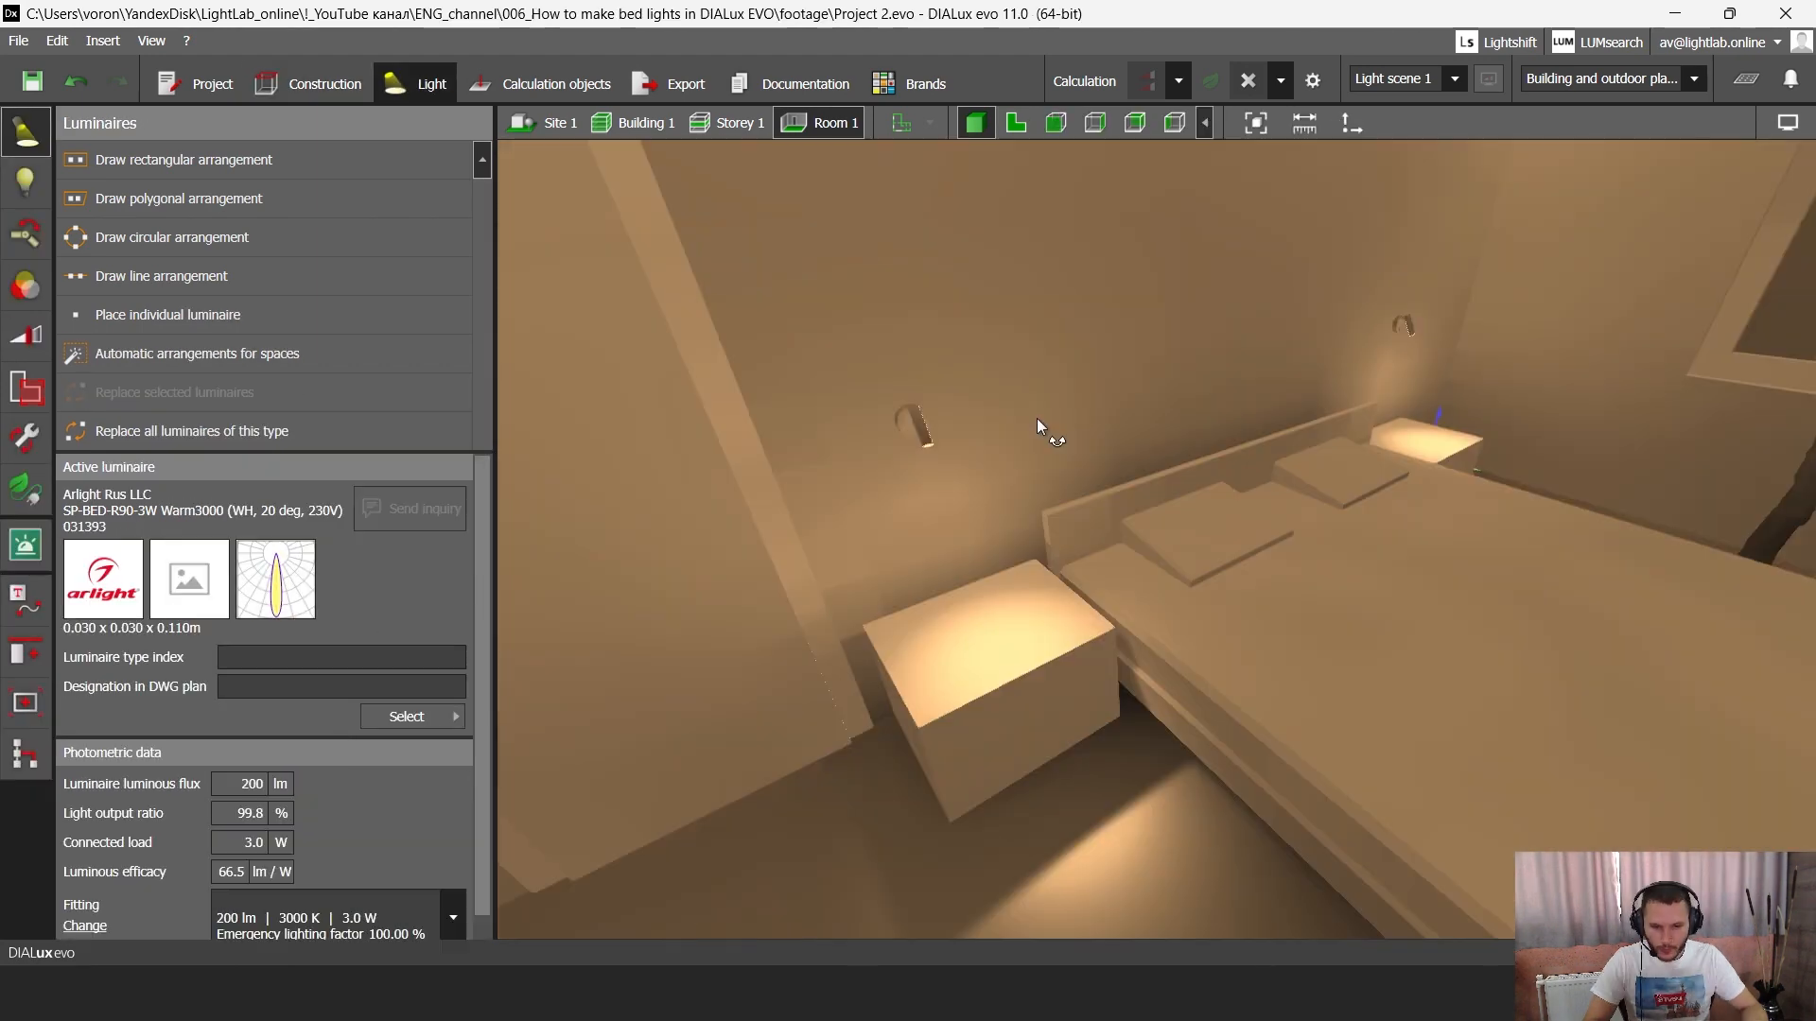
mouse_move(1037, 417)
right_mouse_down()
mouse_move(1051, 422)
mouse_move(1023, 418)
right_mouse_up()
- Delete the wall luminaires and the lamp models above both bedside tables
left_click(1031, 456)
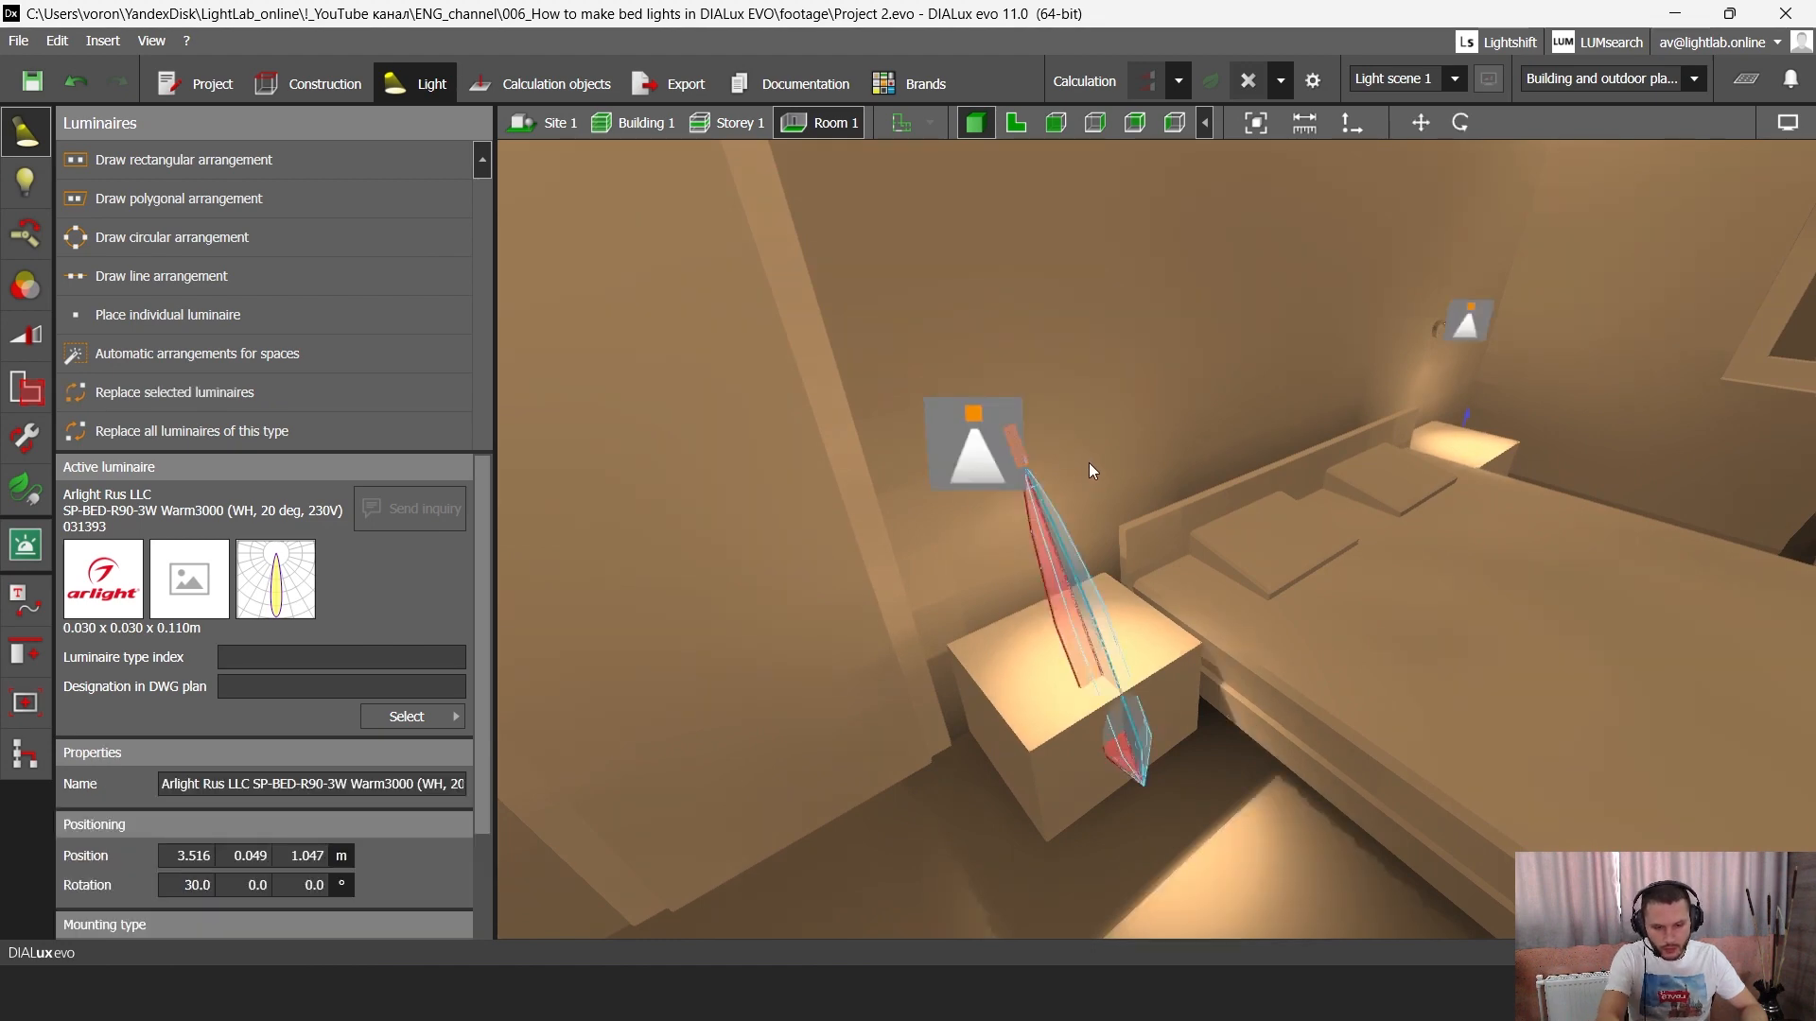
key("Delete")
left_click(838, 529)
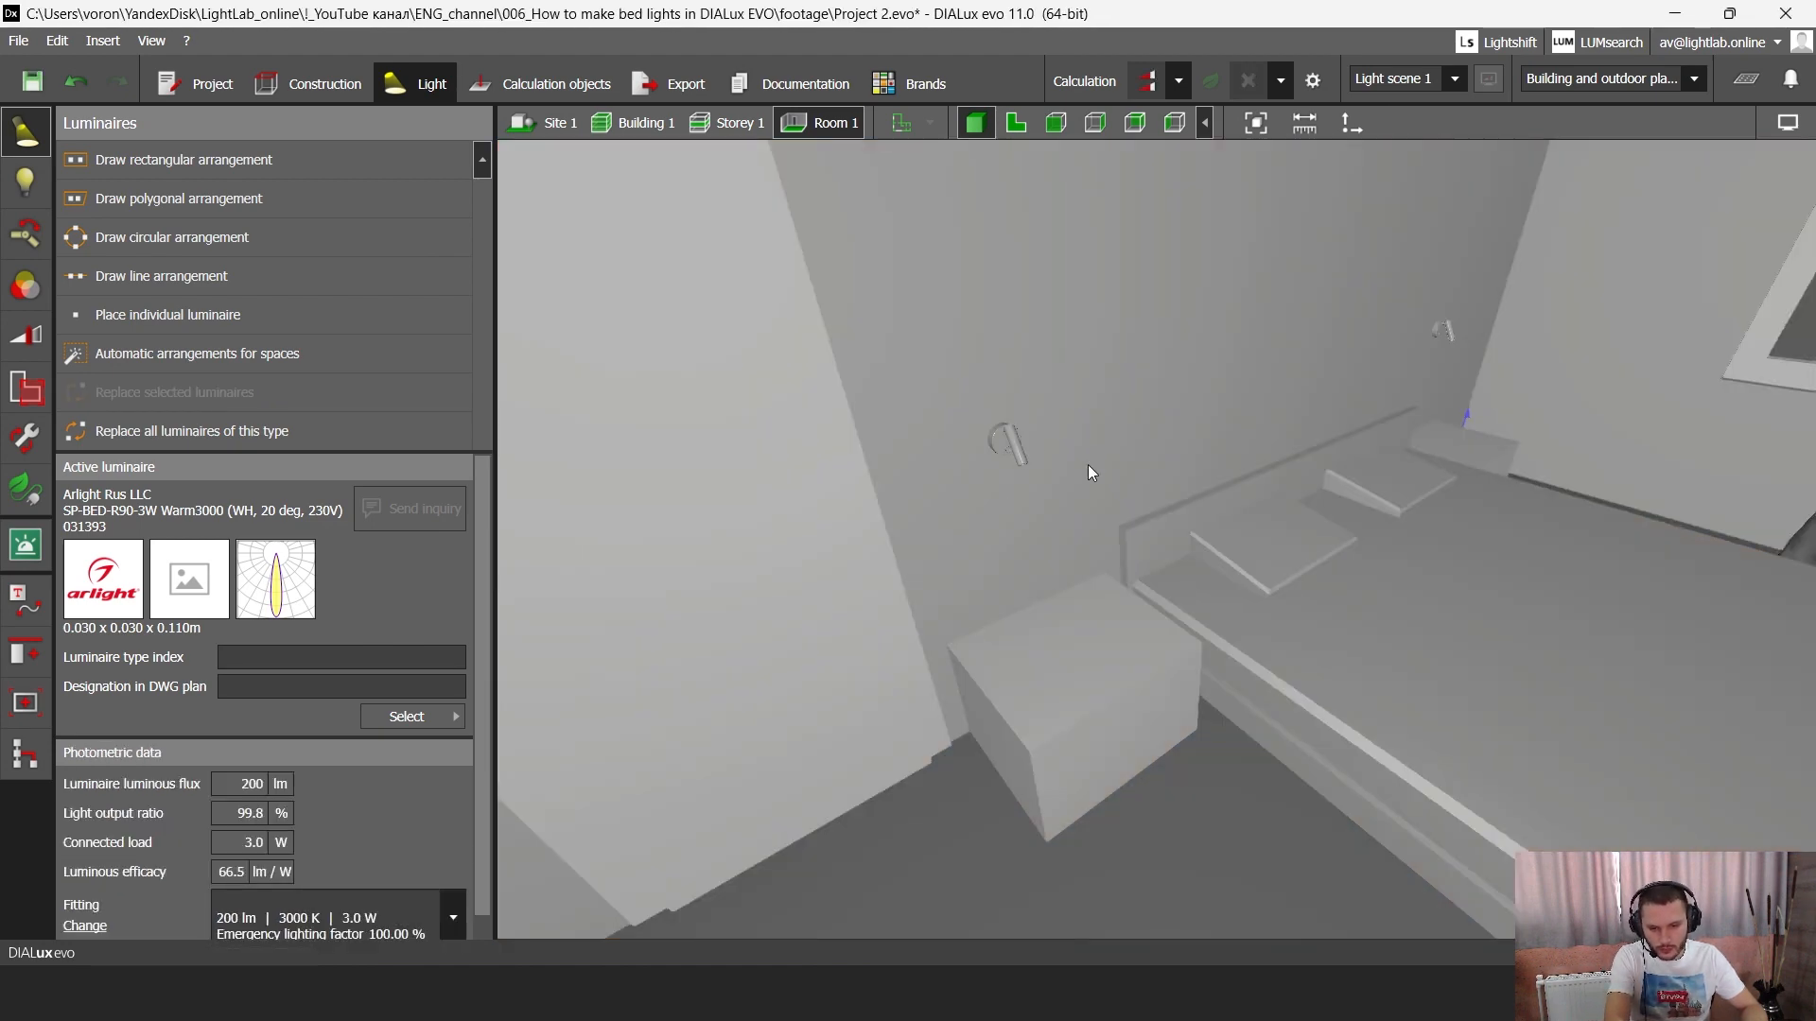
left_click_drag(1010, 446, 1451, 359)
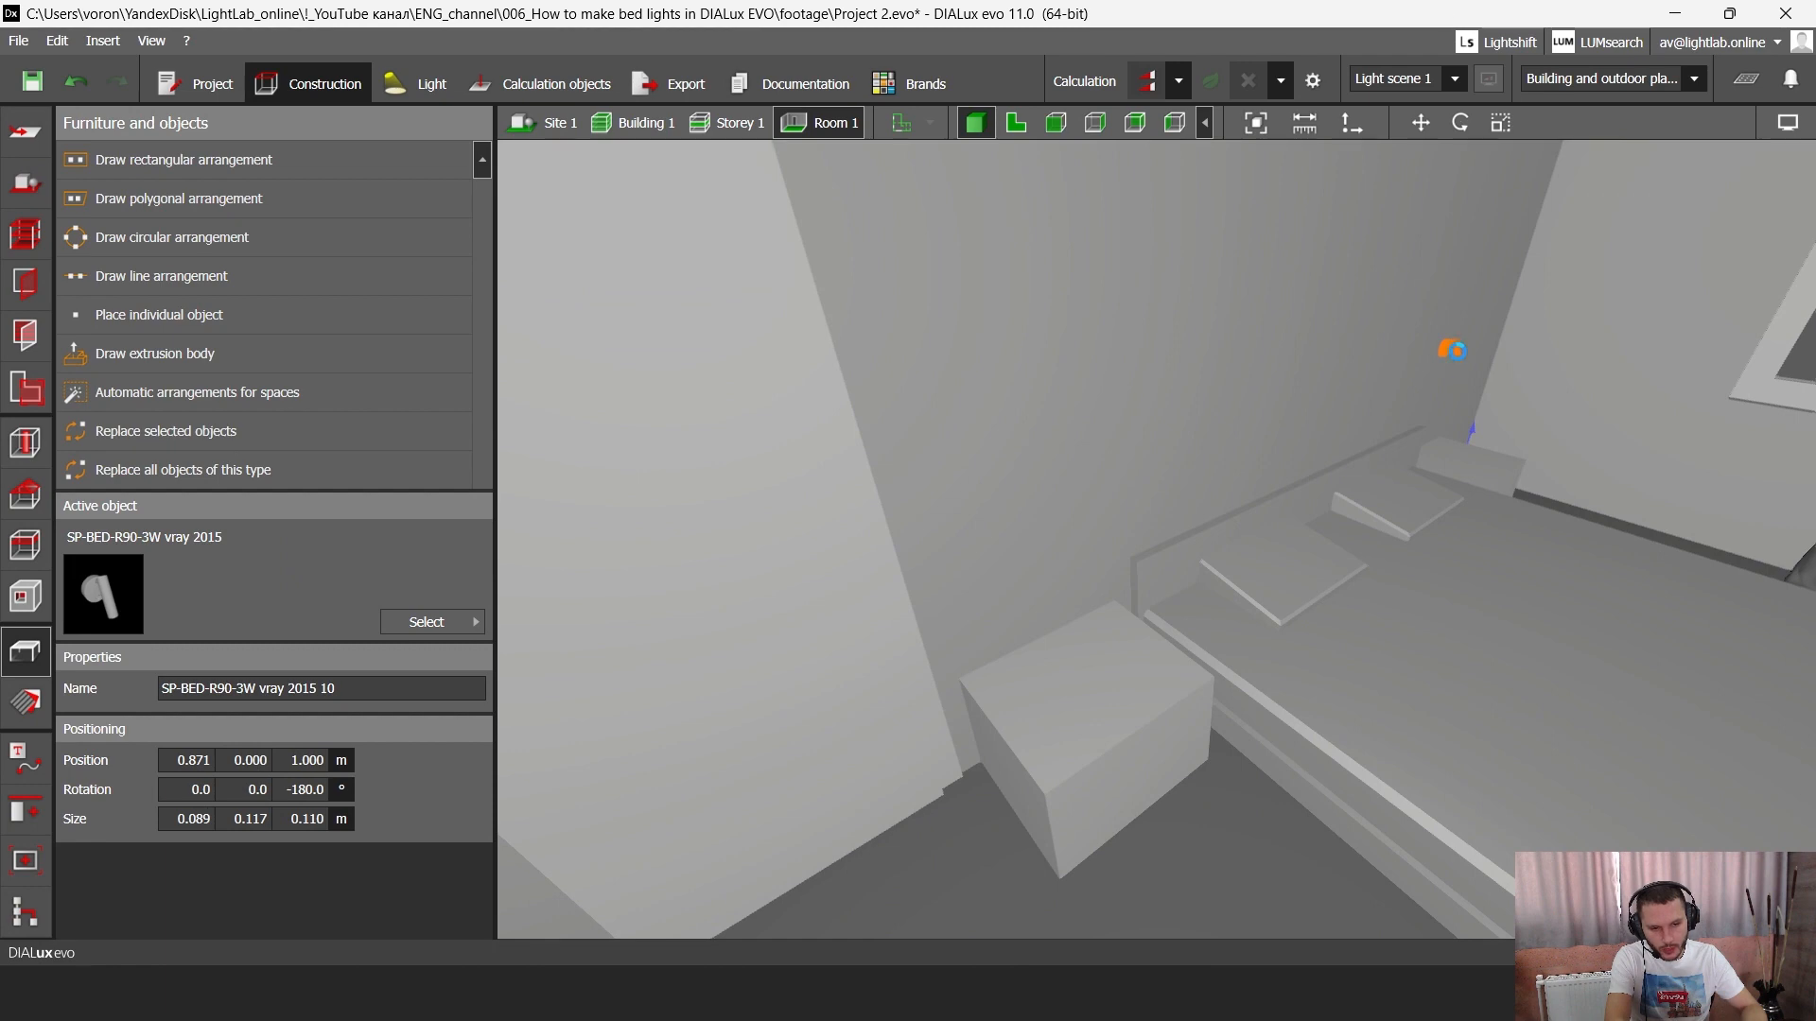
key("Delete")
middle_click_drag(1461, 350, 1437, 361)
double_click(1437, 361)
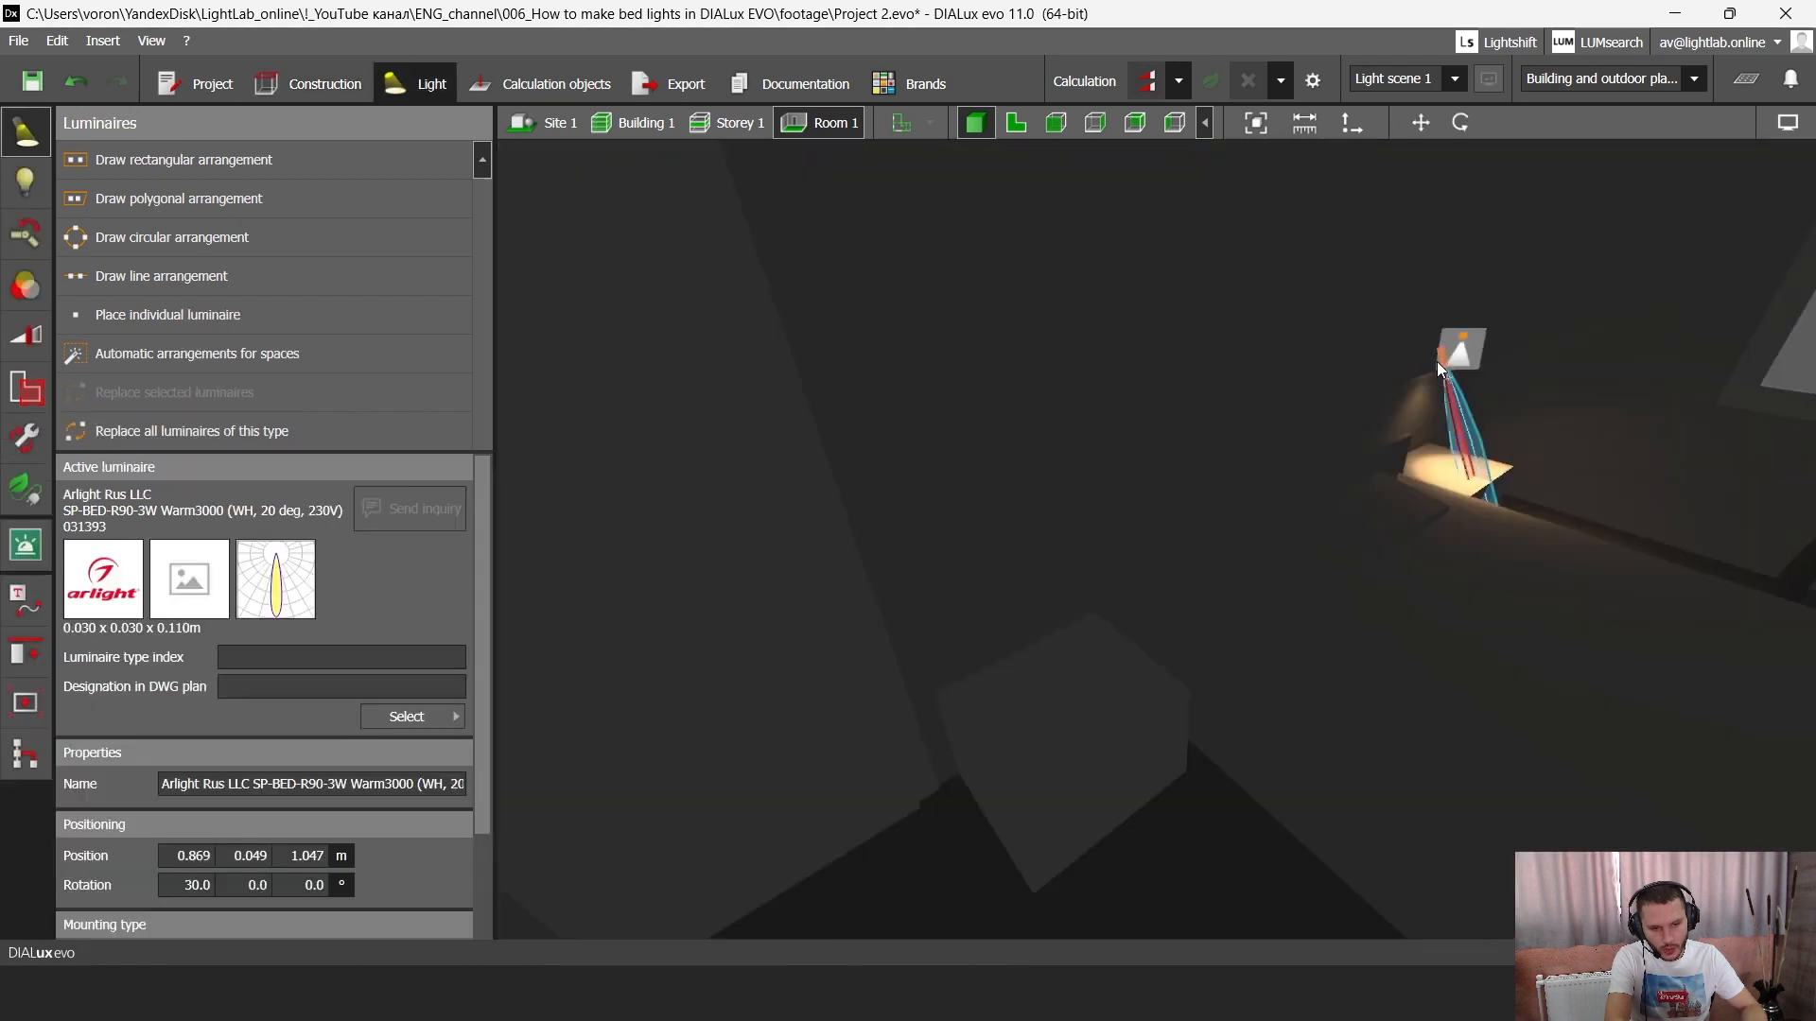
key("Delete")
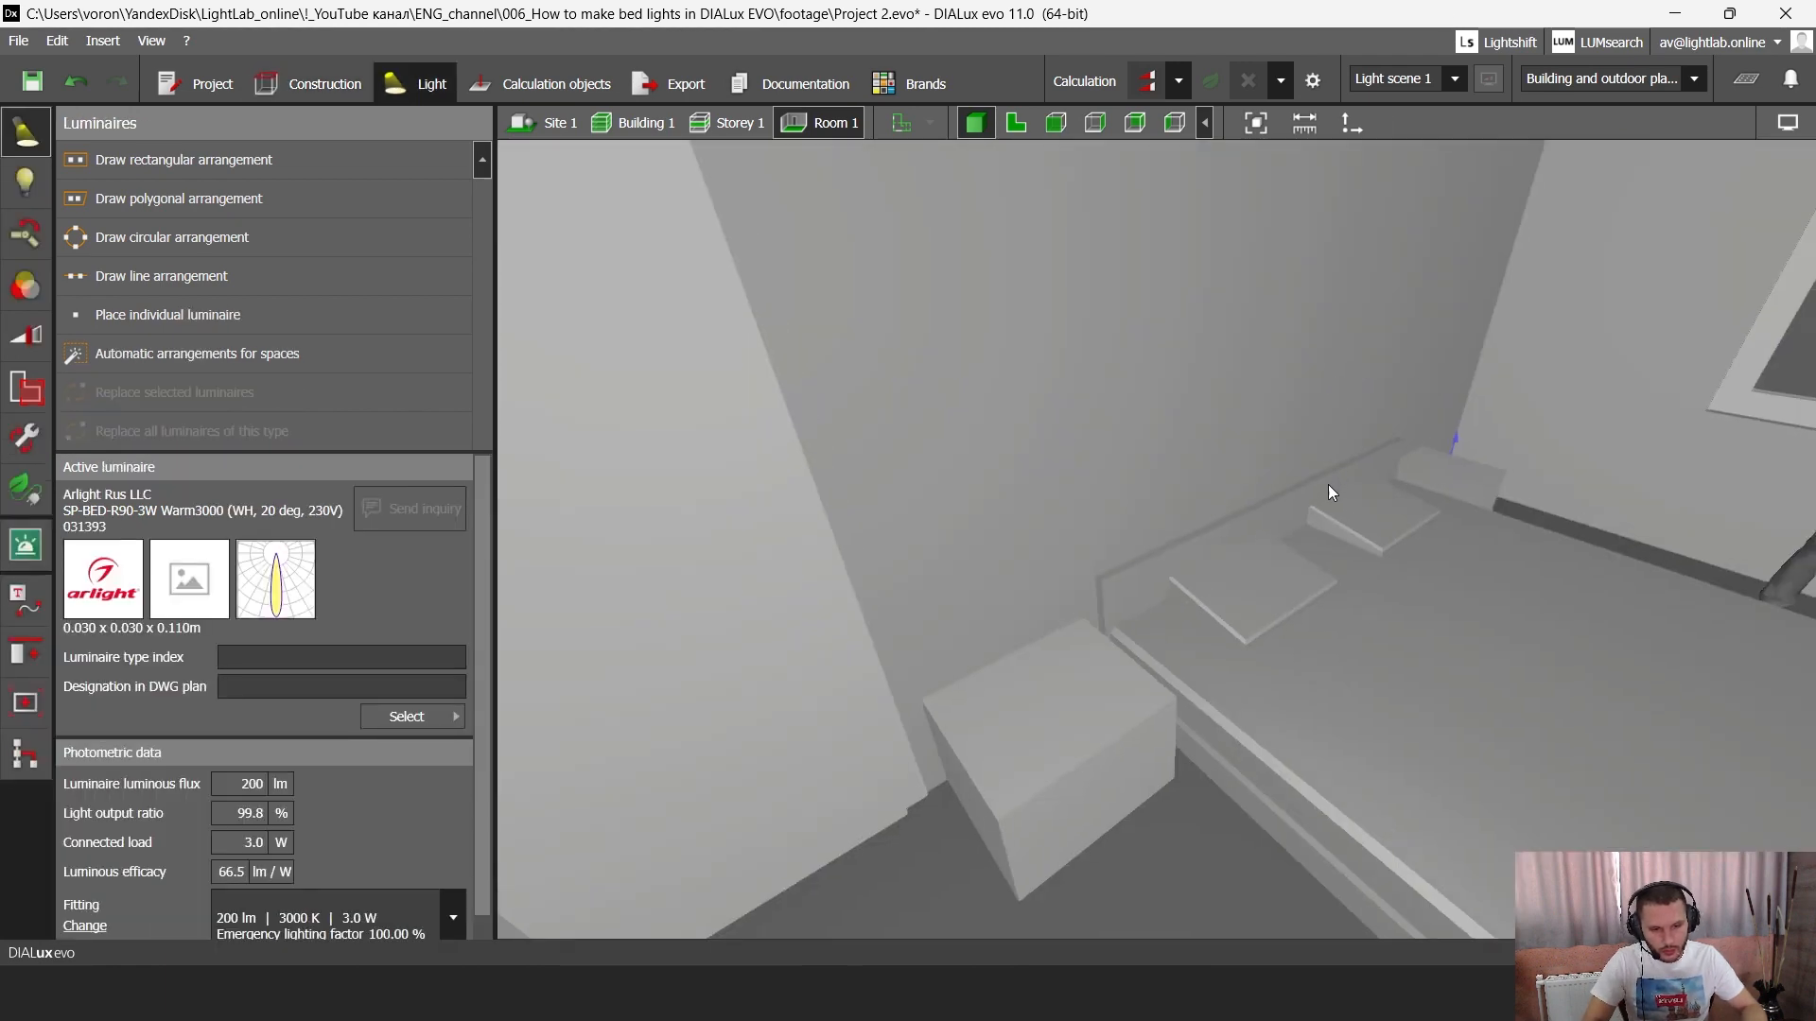
mouse_move(1328, 485)
right_mouse_down()
mouse_move(1313, 467)
mouse_move(1304, 485)
right_mouse_up()
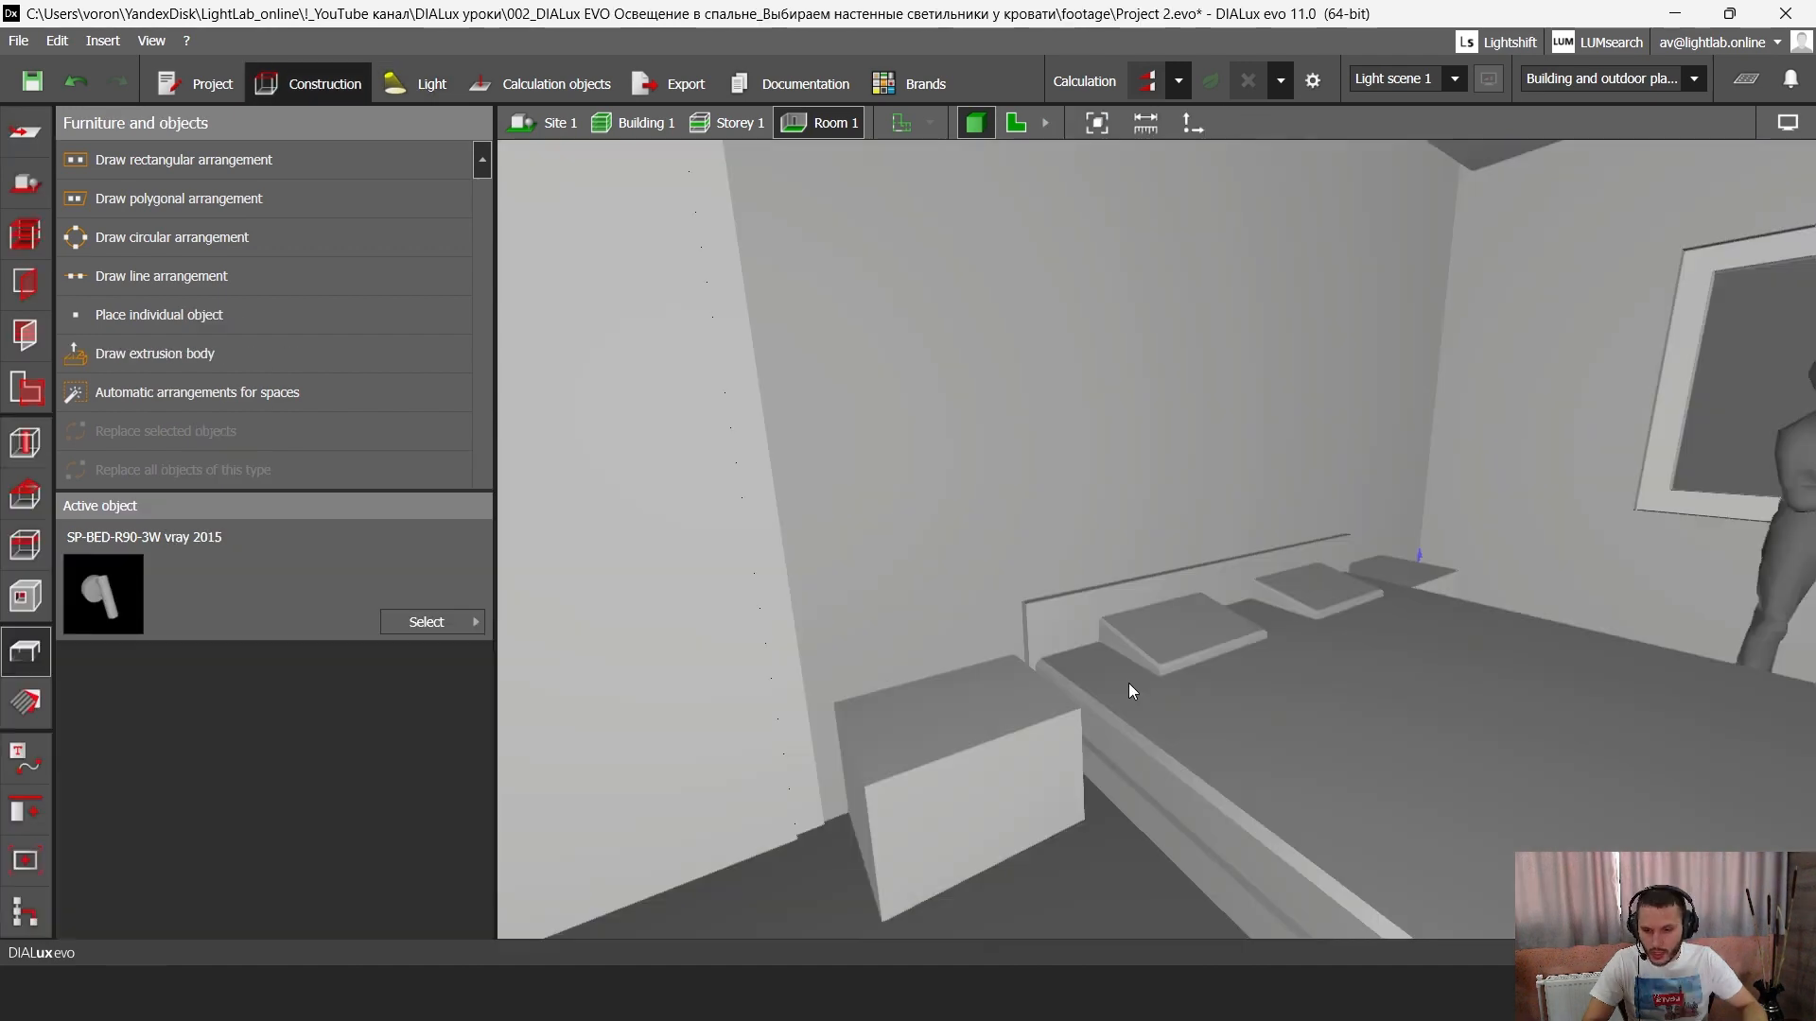
- Switch to the browser and save the SP-BED-R90-3W lamp's IES photometry file in the Downloads folder, replacing the existing copy
key("alt+Tab")
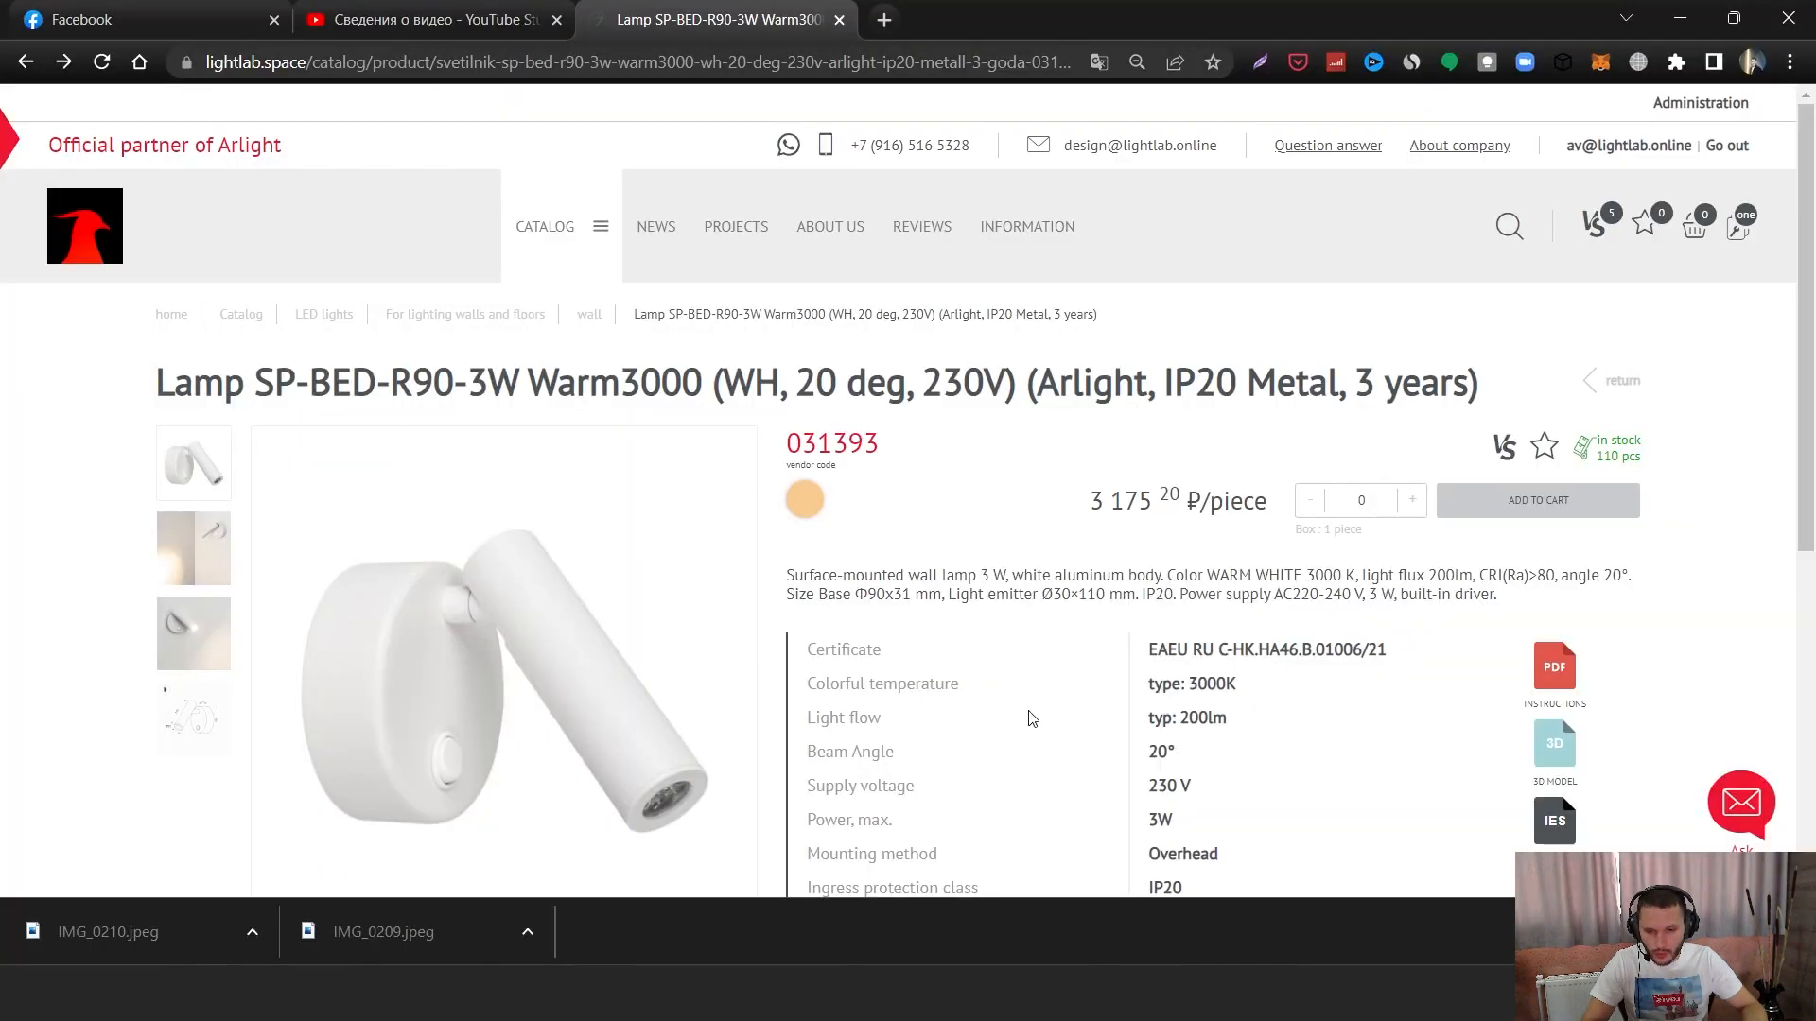
scroll(1040, 685, "down", 2)
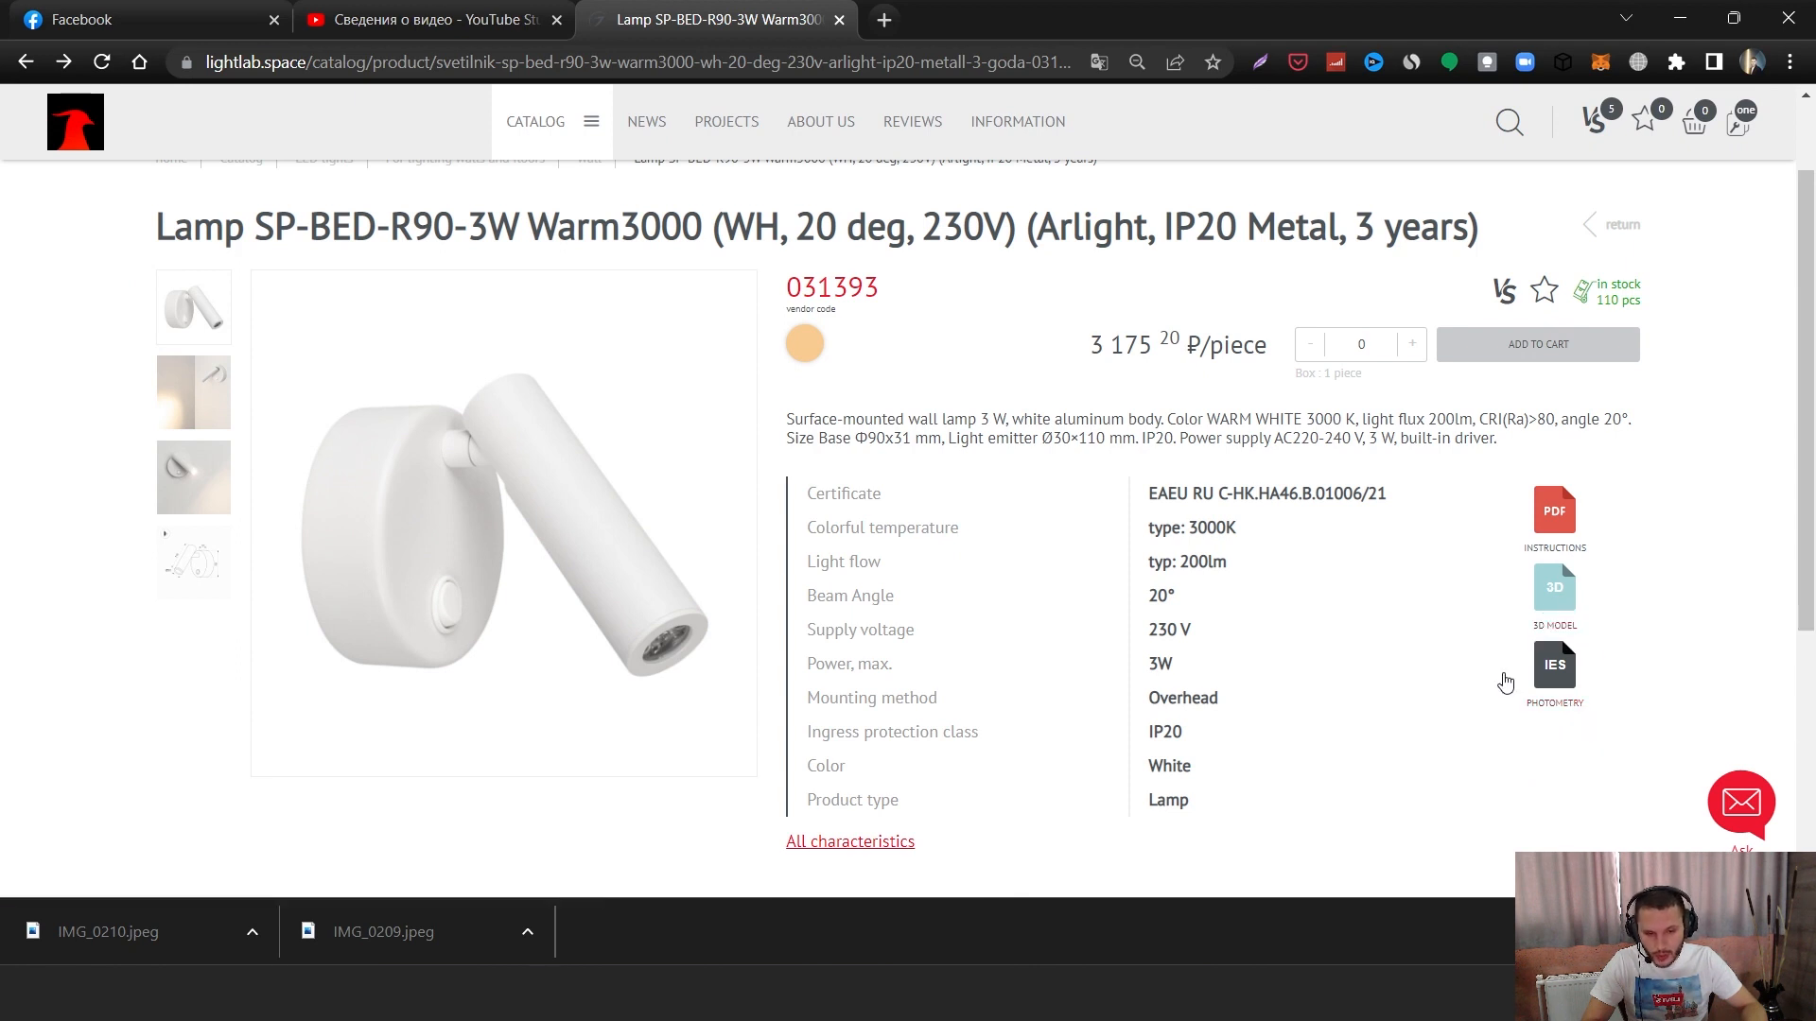
left_click(1558, 668)
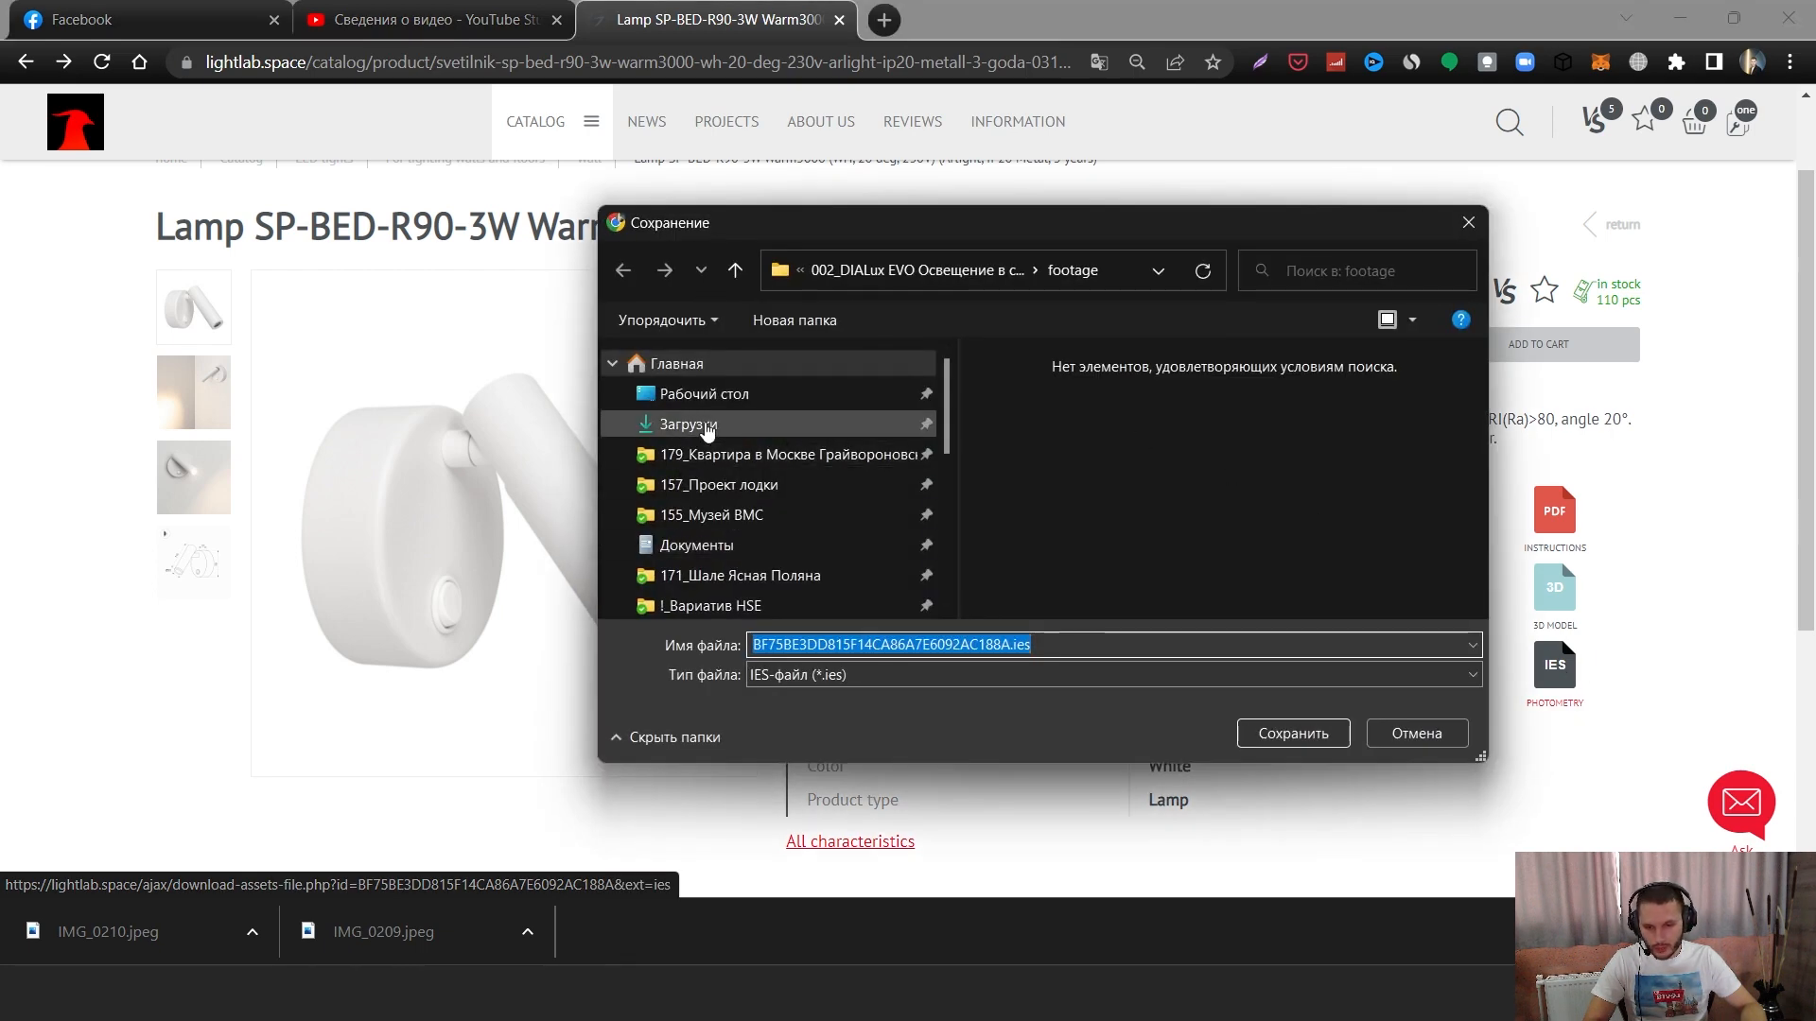
left_click(667, 423)
left_click(1291, 734)
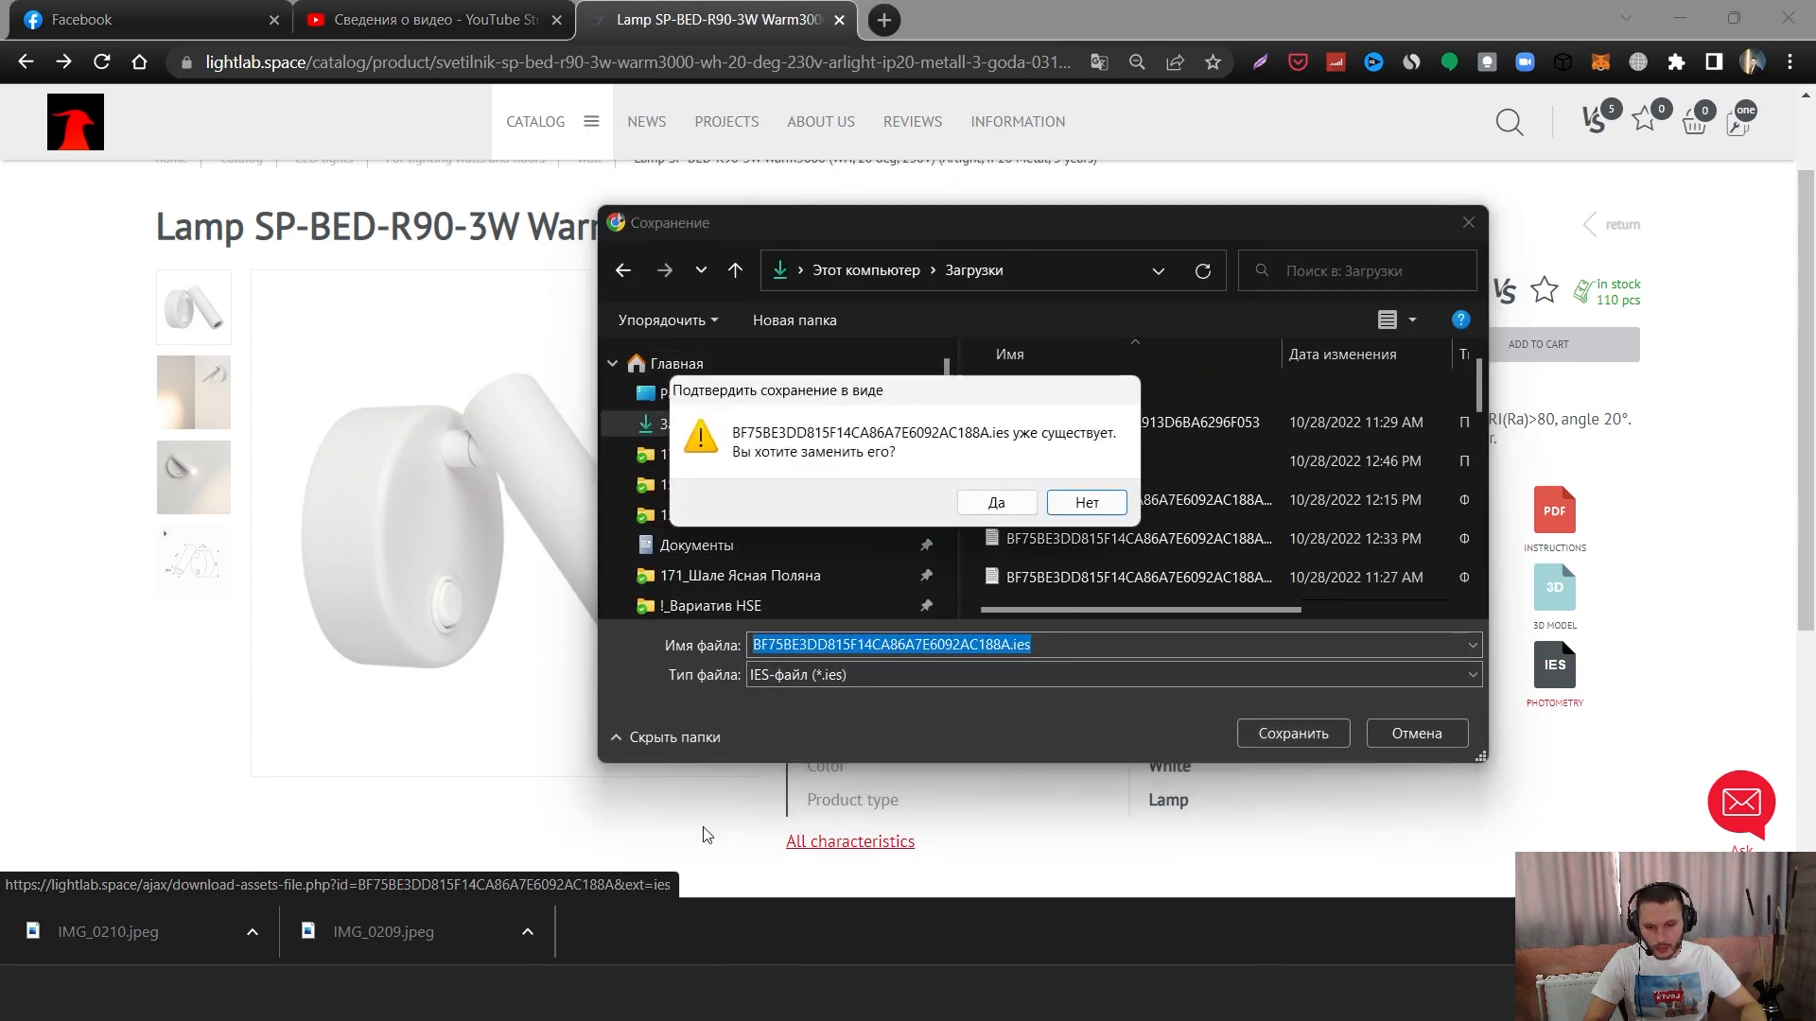
left_click(997, 502)
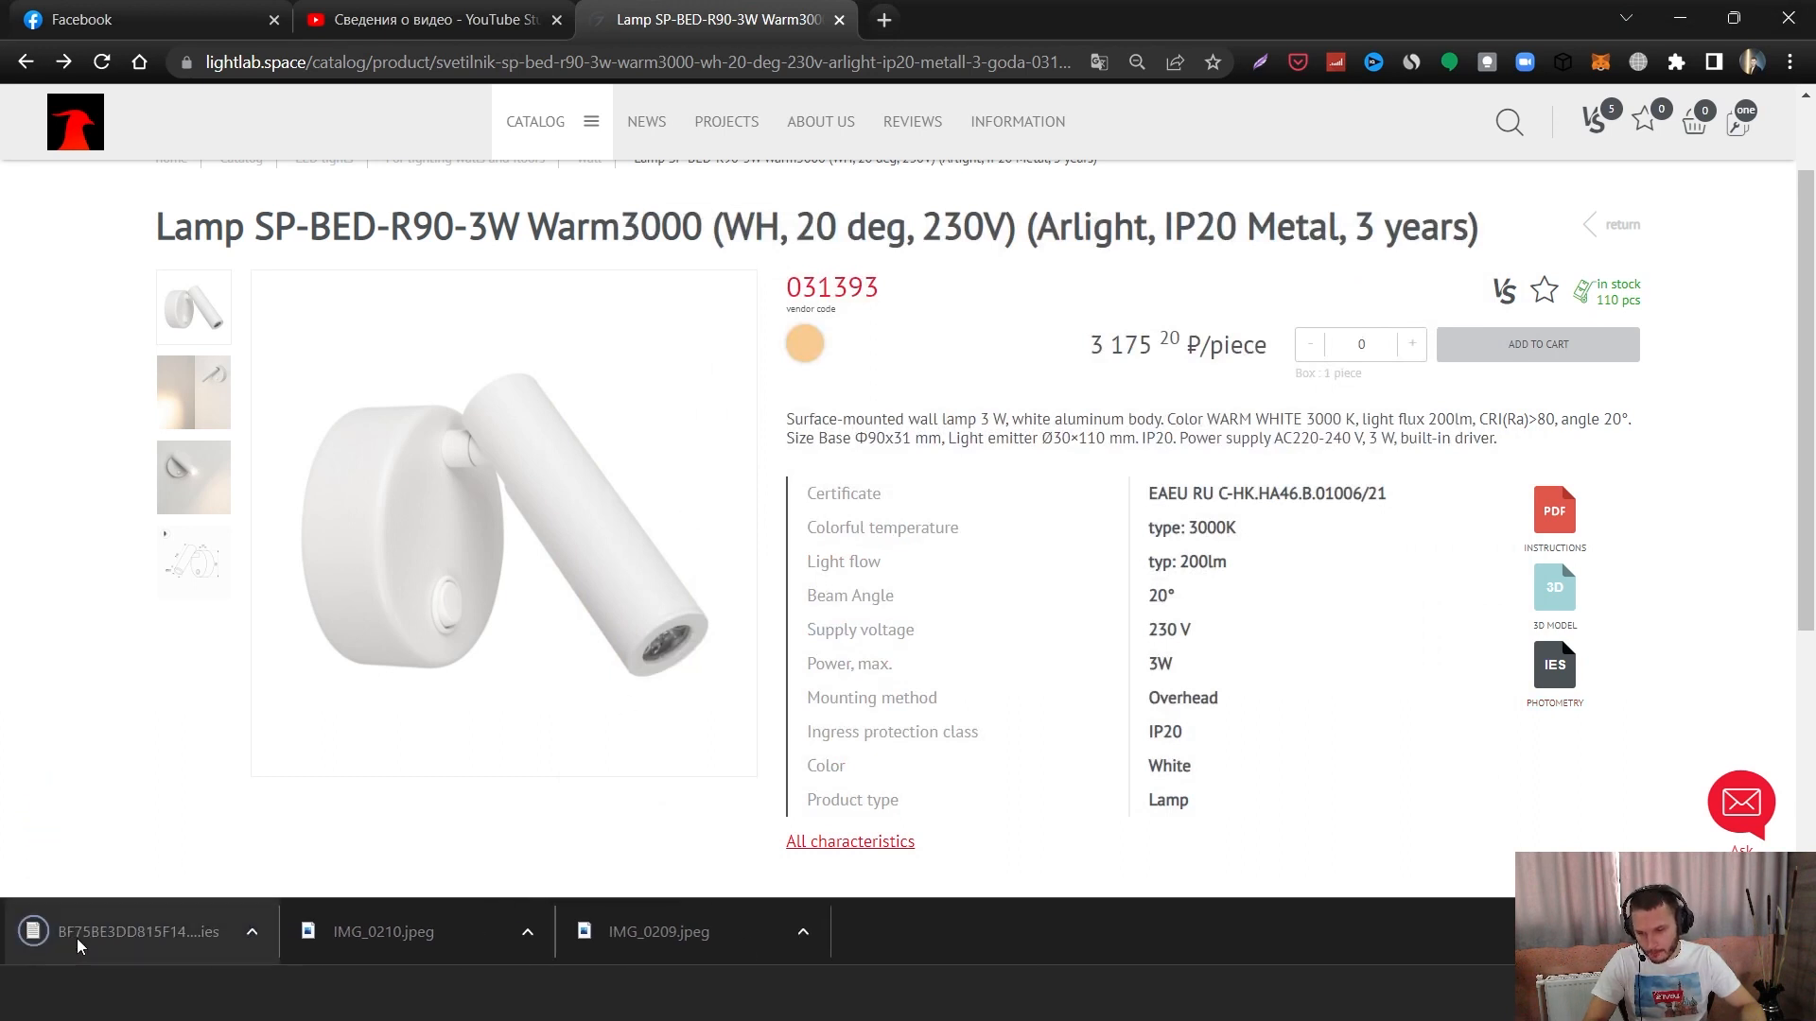
- Import the downloaded IES file into the DIALux evo room, placing the luminaire at the ceiling above the head of the bed
left_click_drag(132, 931, 1146, 690)
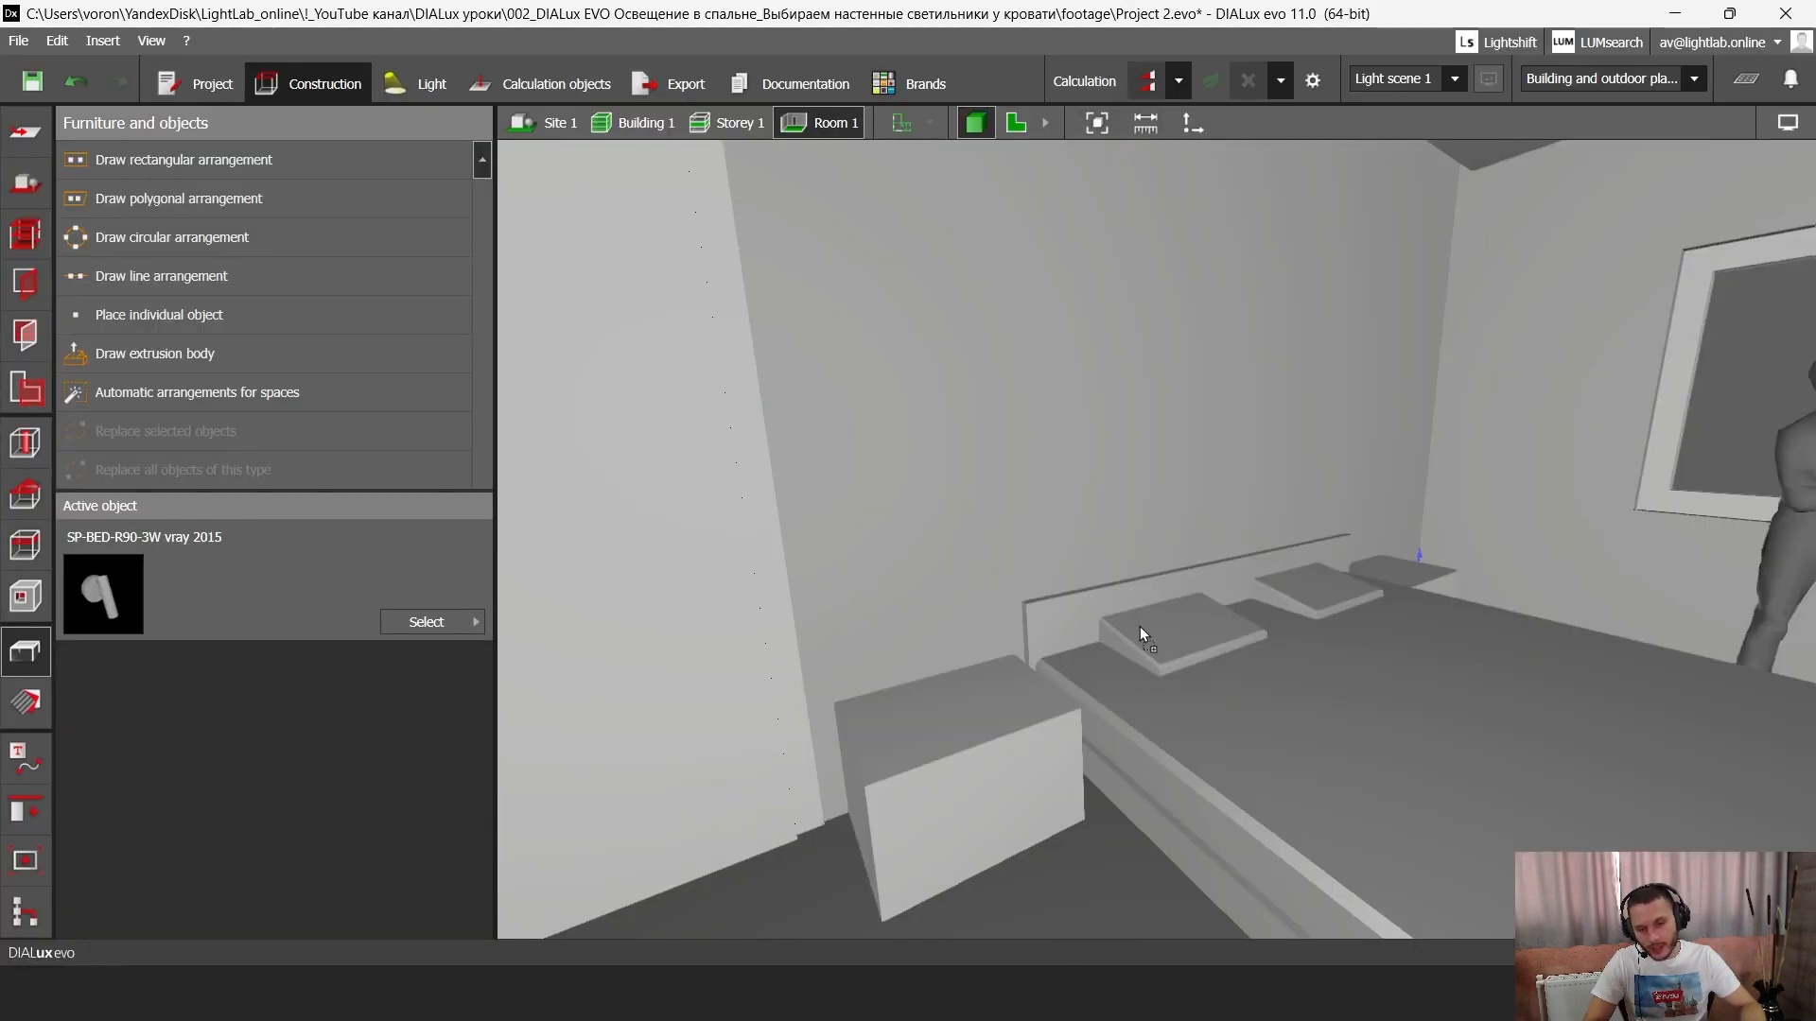
left_click_drag(1140, 628, 1131, 632)
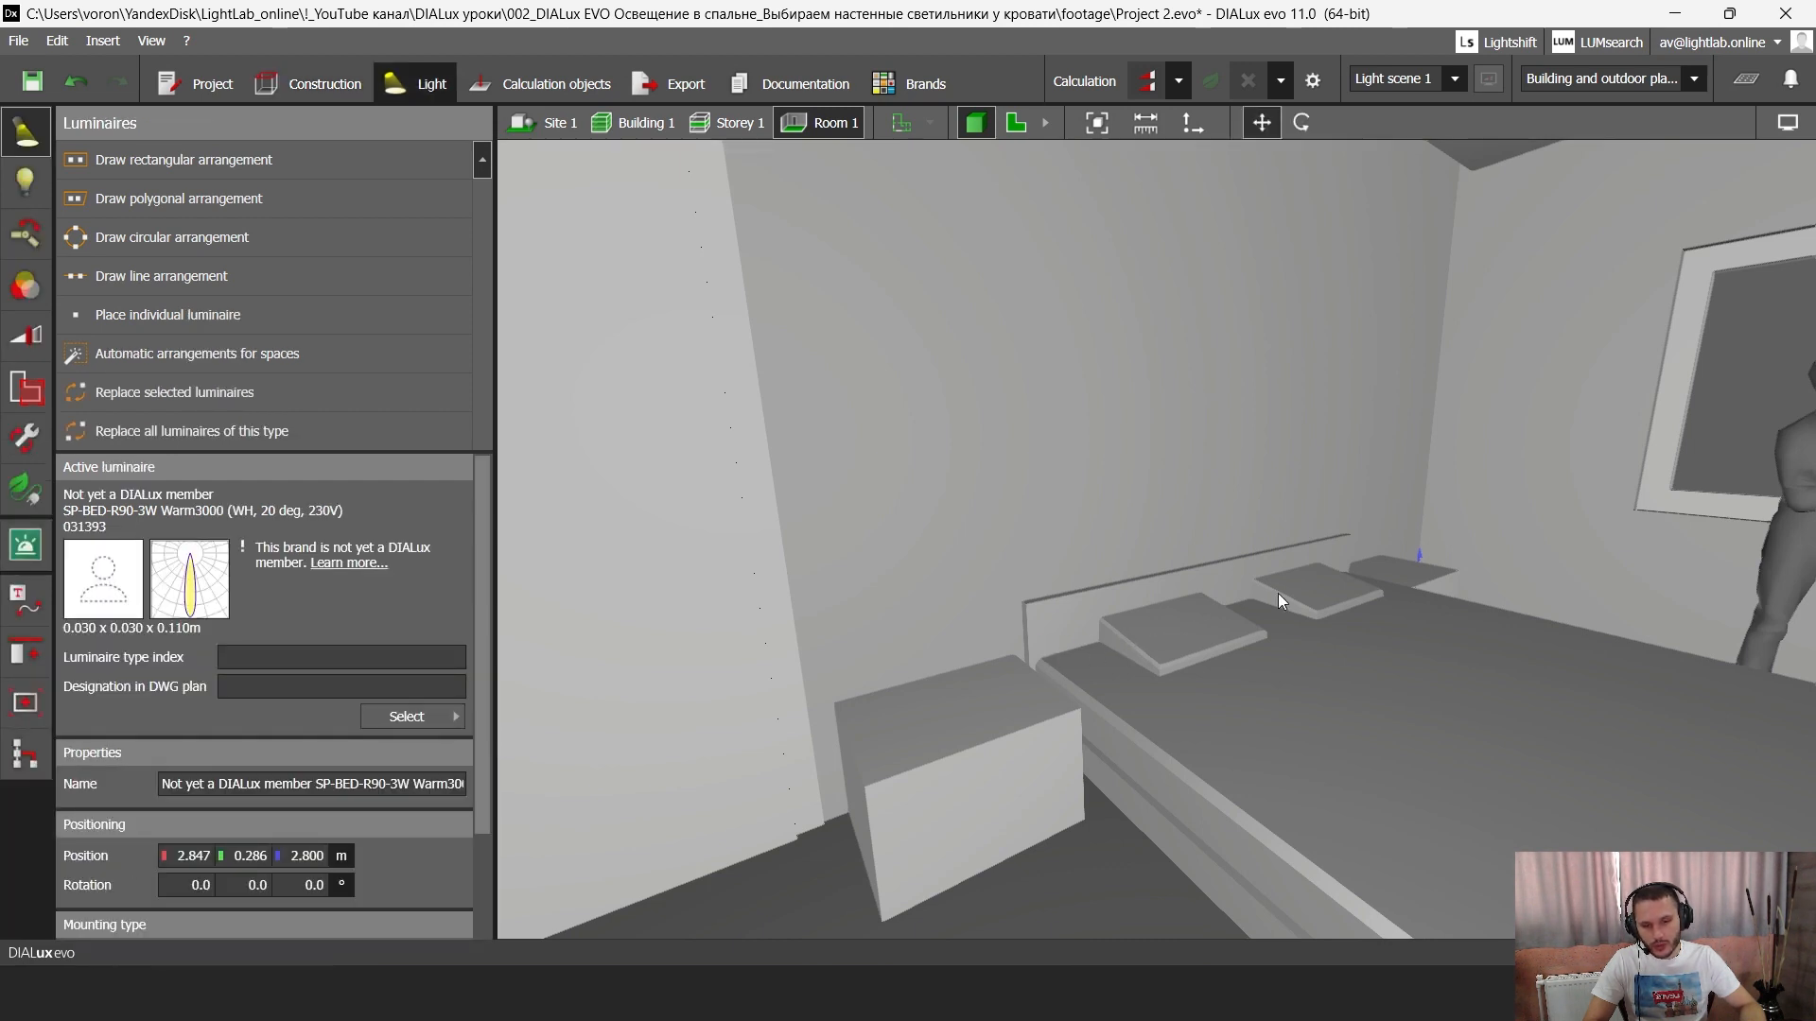
scroll(1133, 412, "down", 3)
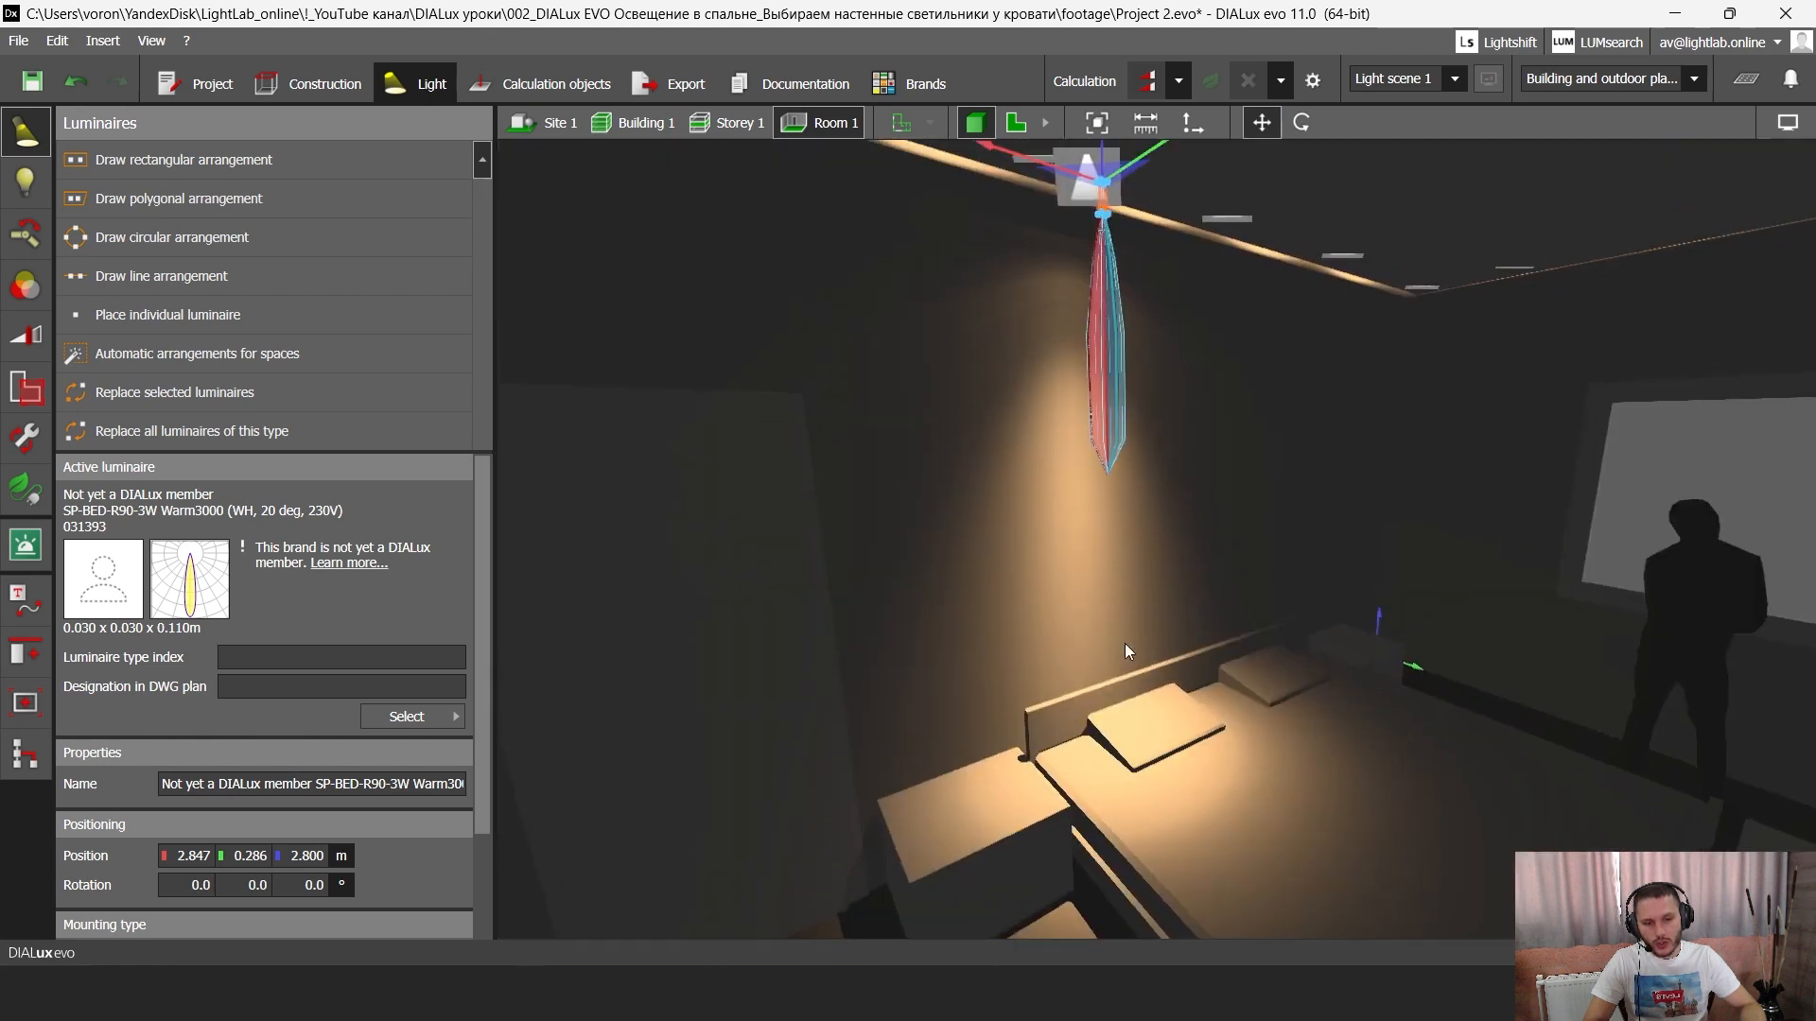
- Turn off the light visualisation of the luminaires in the display options
right_click_drag(1125, 643, 993, 605)
middle_click_drag(1229, 265, 1137, 471)
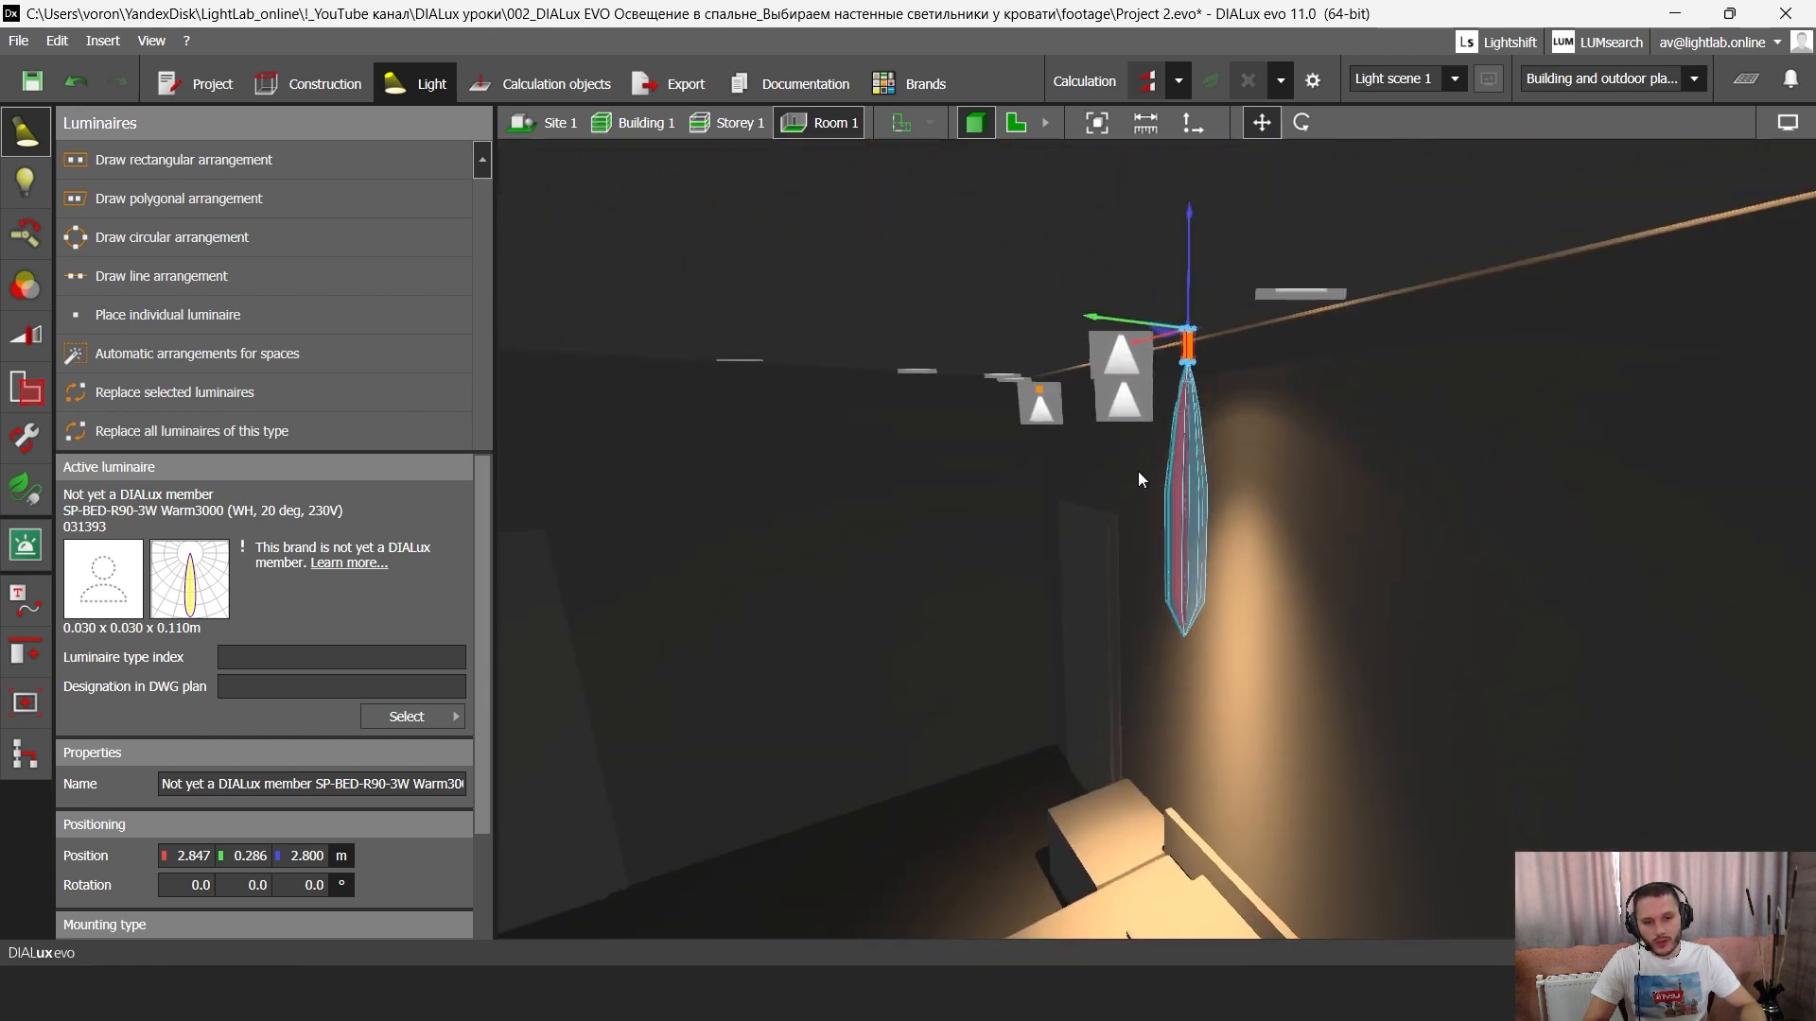
right_click_drag(1138, 471, 1182, 482)
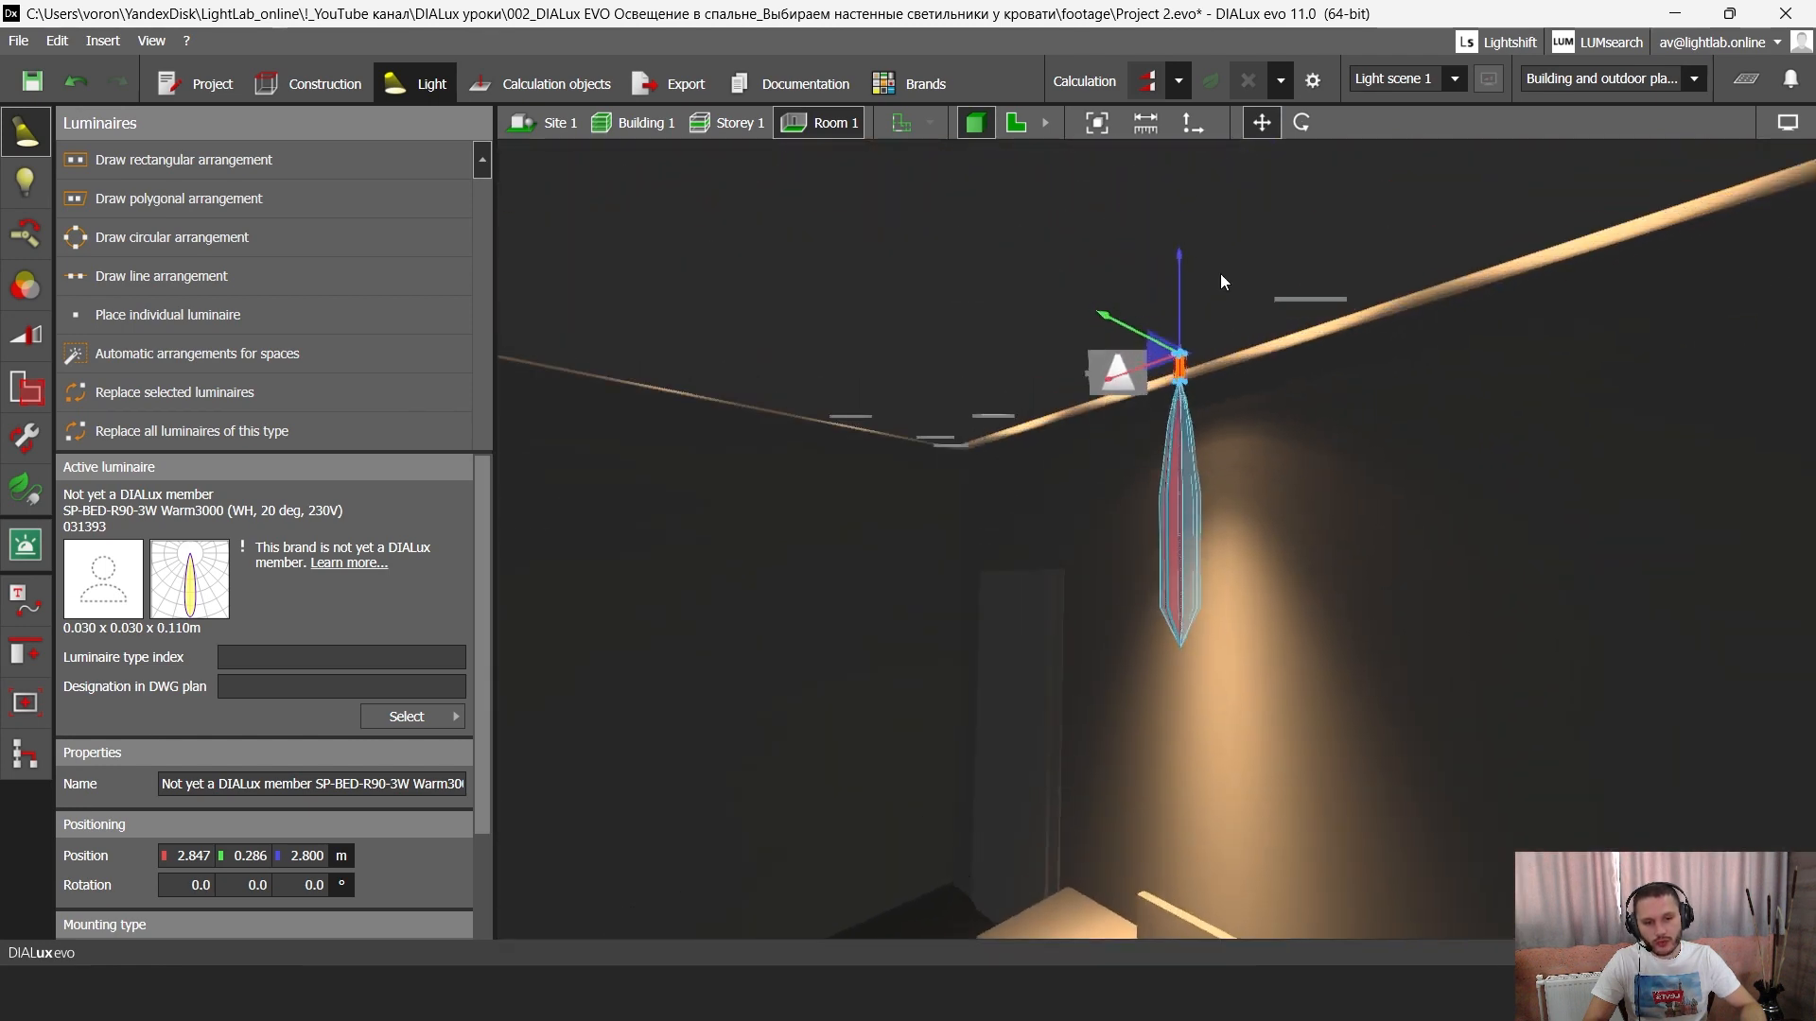
left_click(1788, 124)
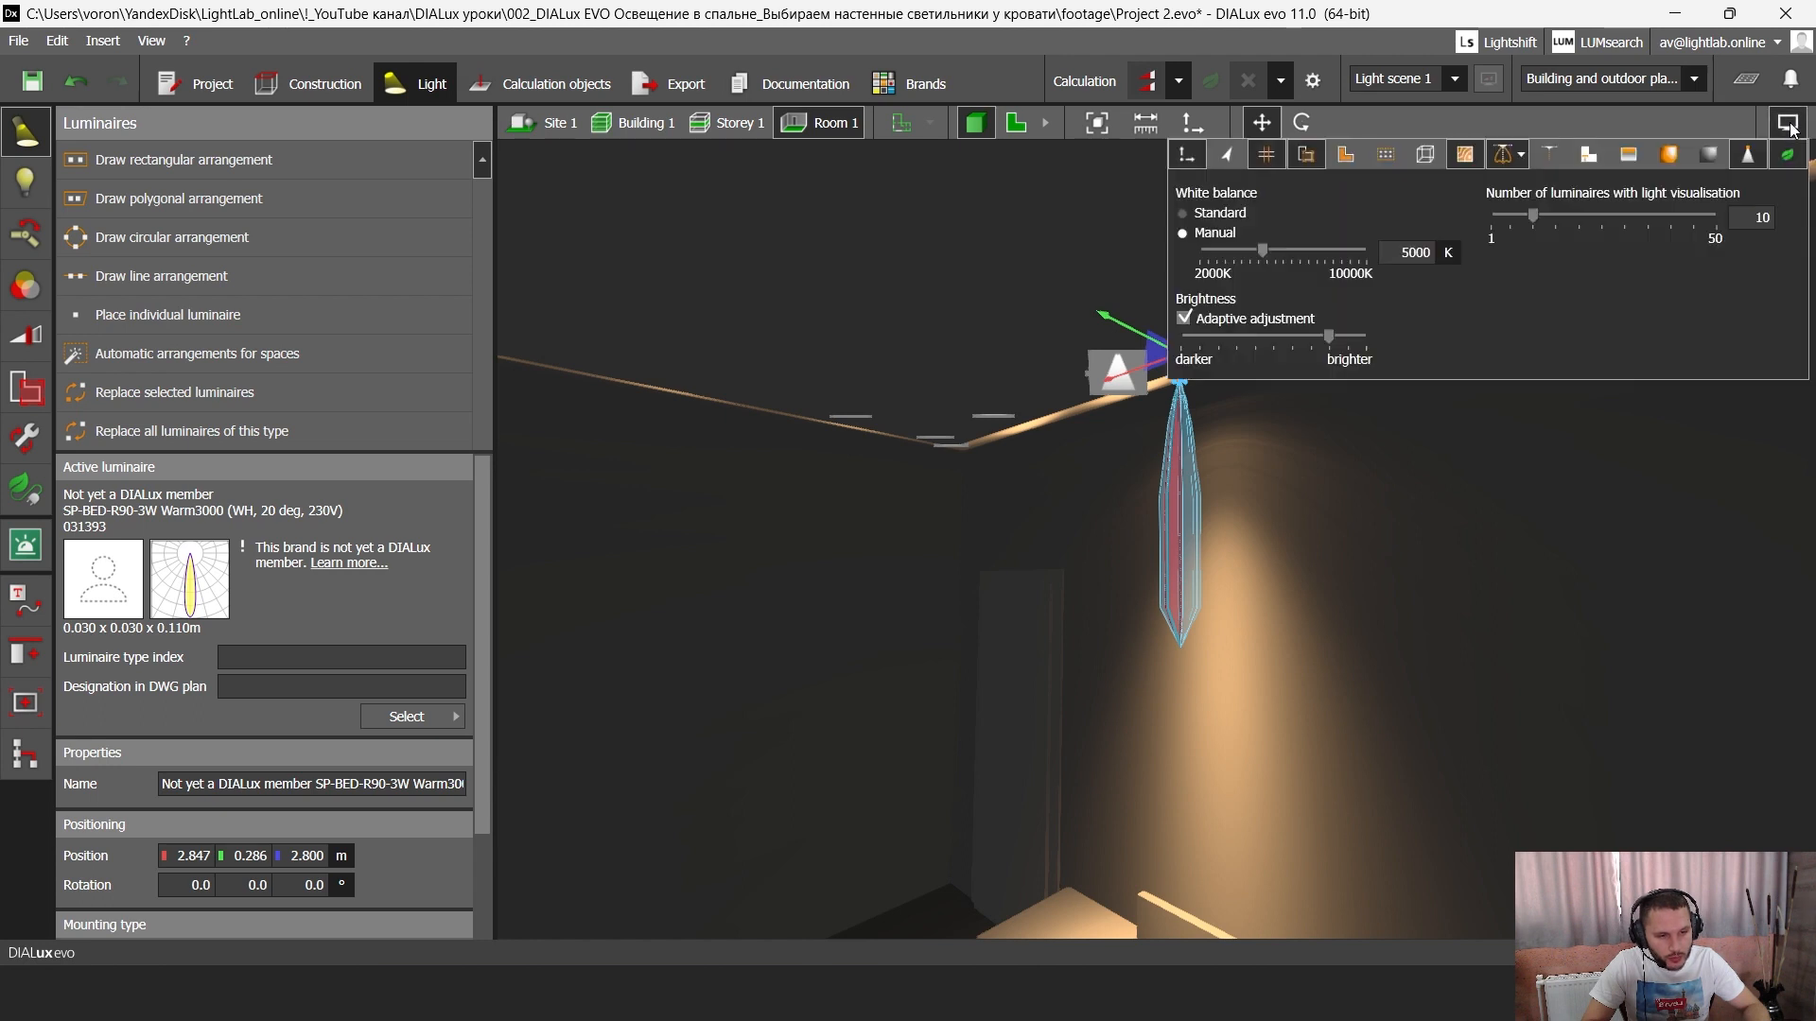
left_click(1749, 154)
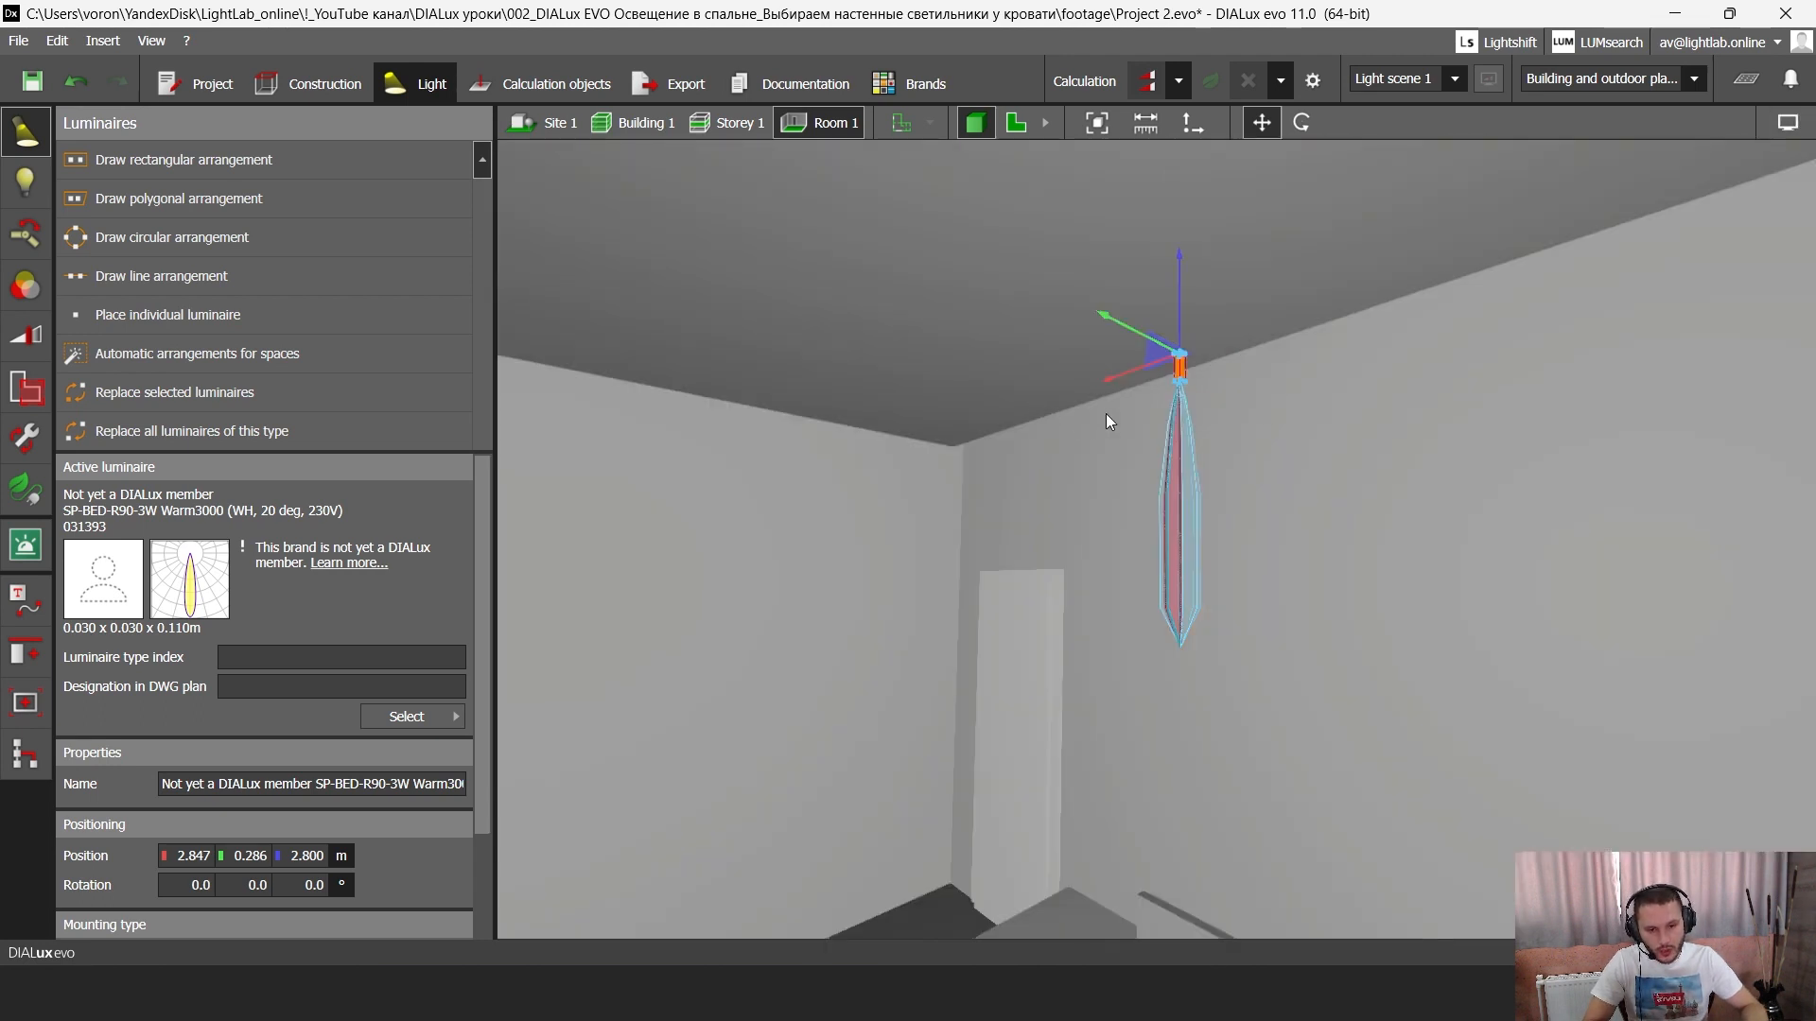
- Lower the new luminaire from the ceiling and set its Z position to 1 m
left_click_drag(1105, 412, 1106, 455)
scroll(1142, 236, "up", 3)
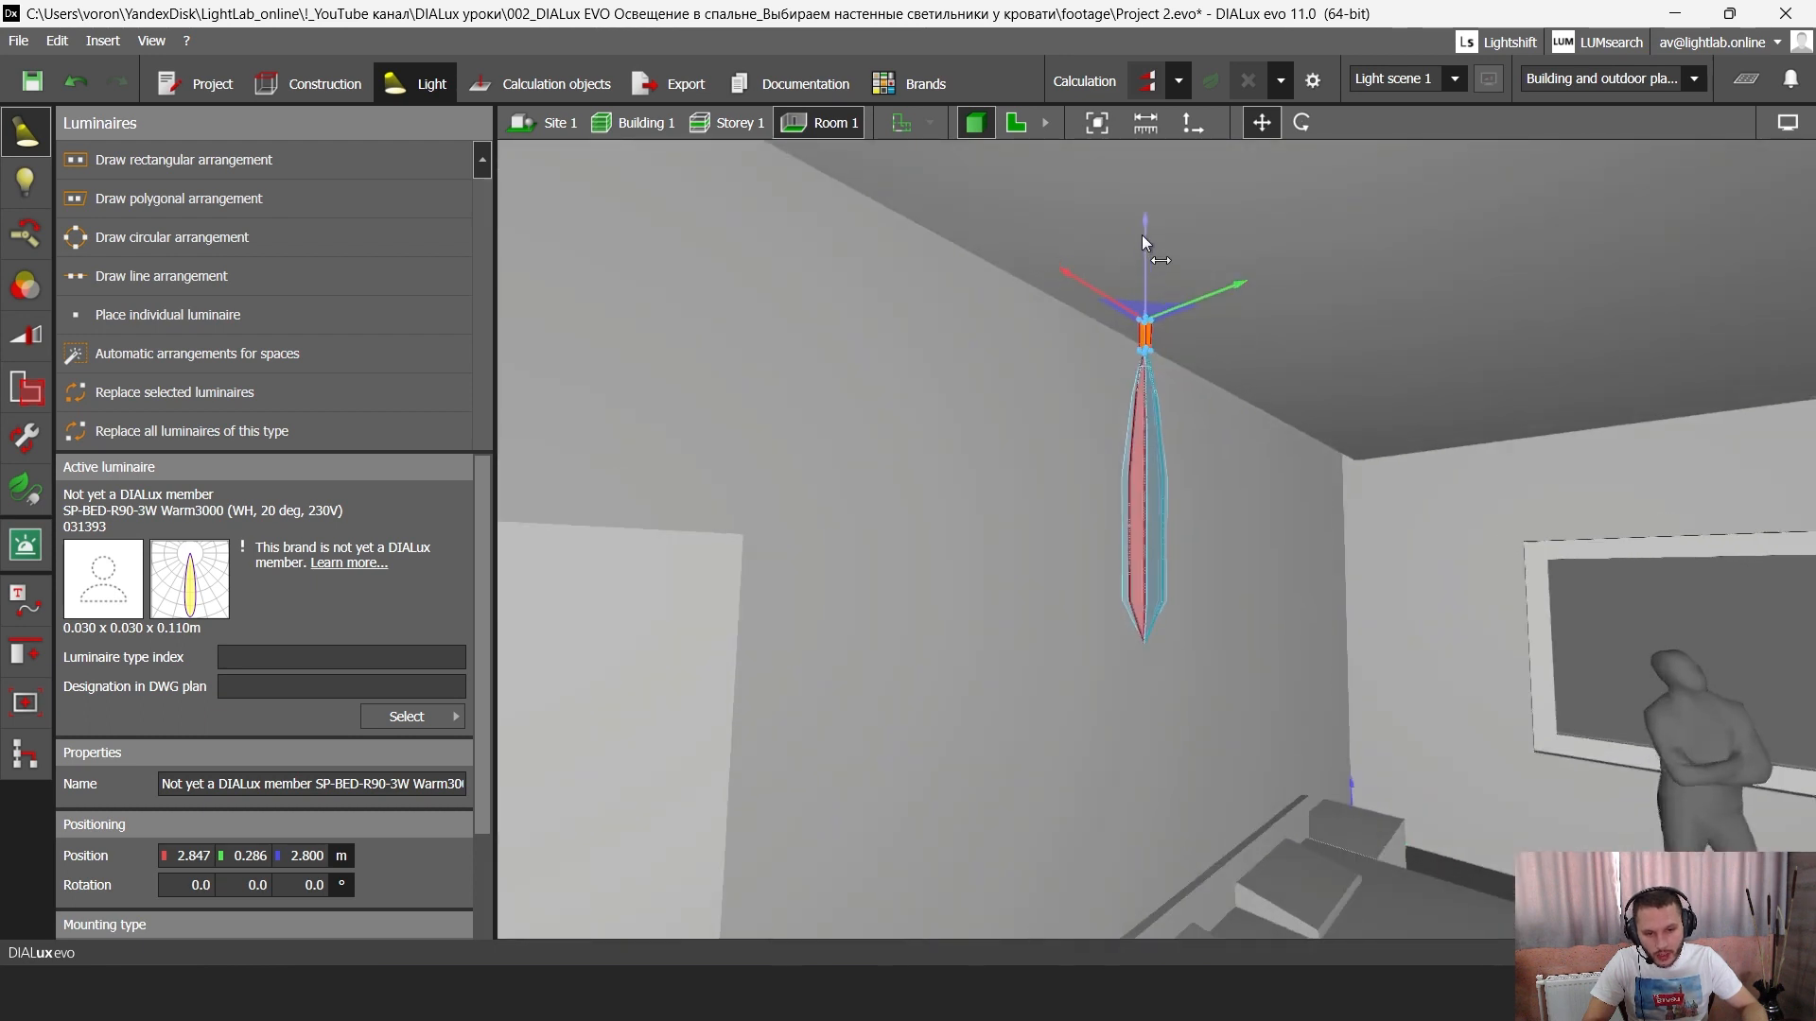
middle_click_drag(1188, 286, 1193, 282)
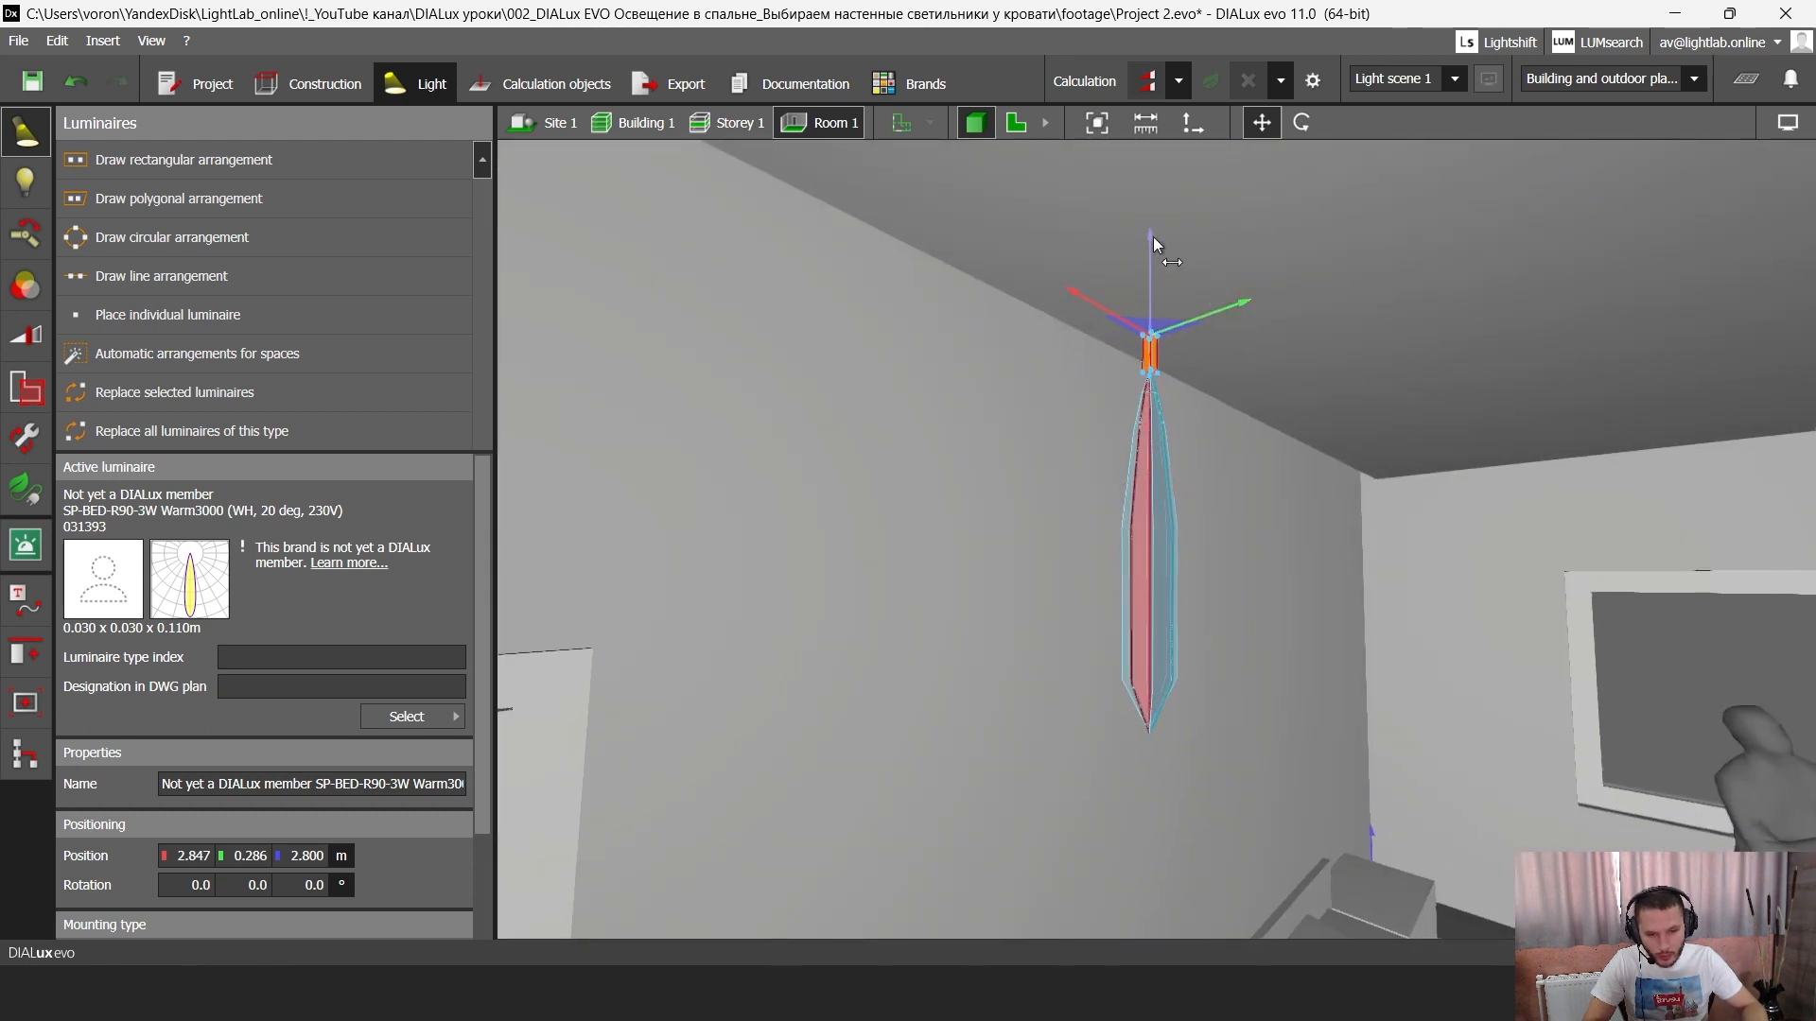
left_click_drag(1154, 244, 1188, 644)
middle_click_drag(1187, 644, 1234, 389)
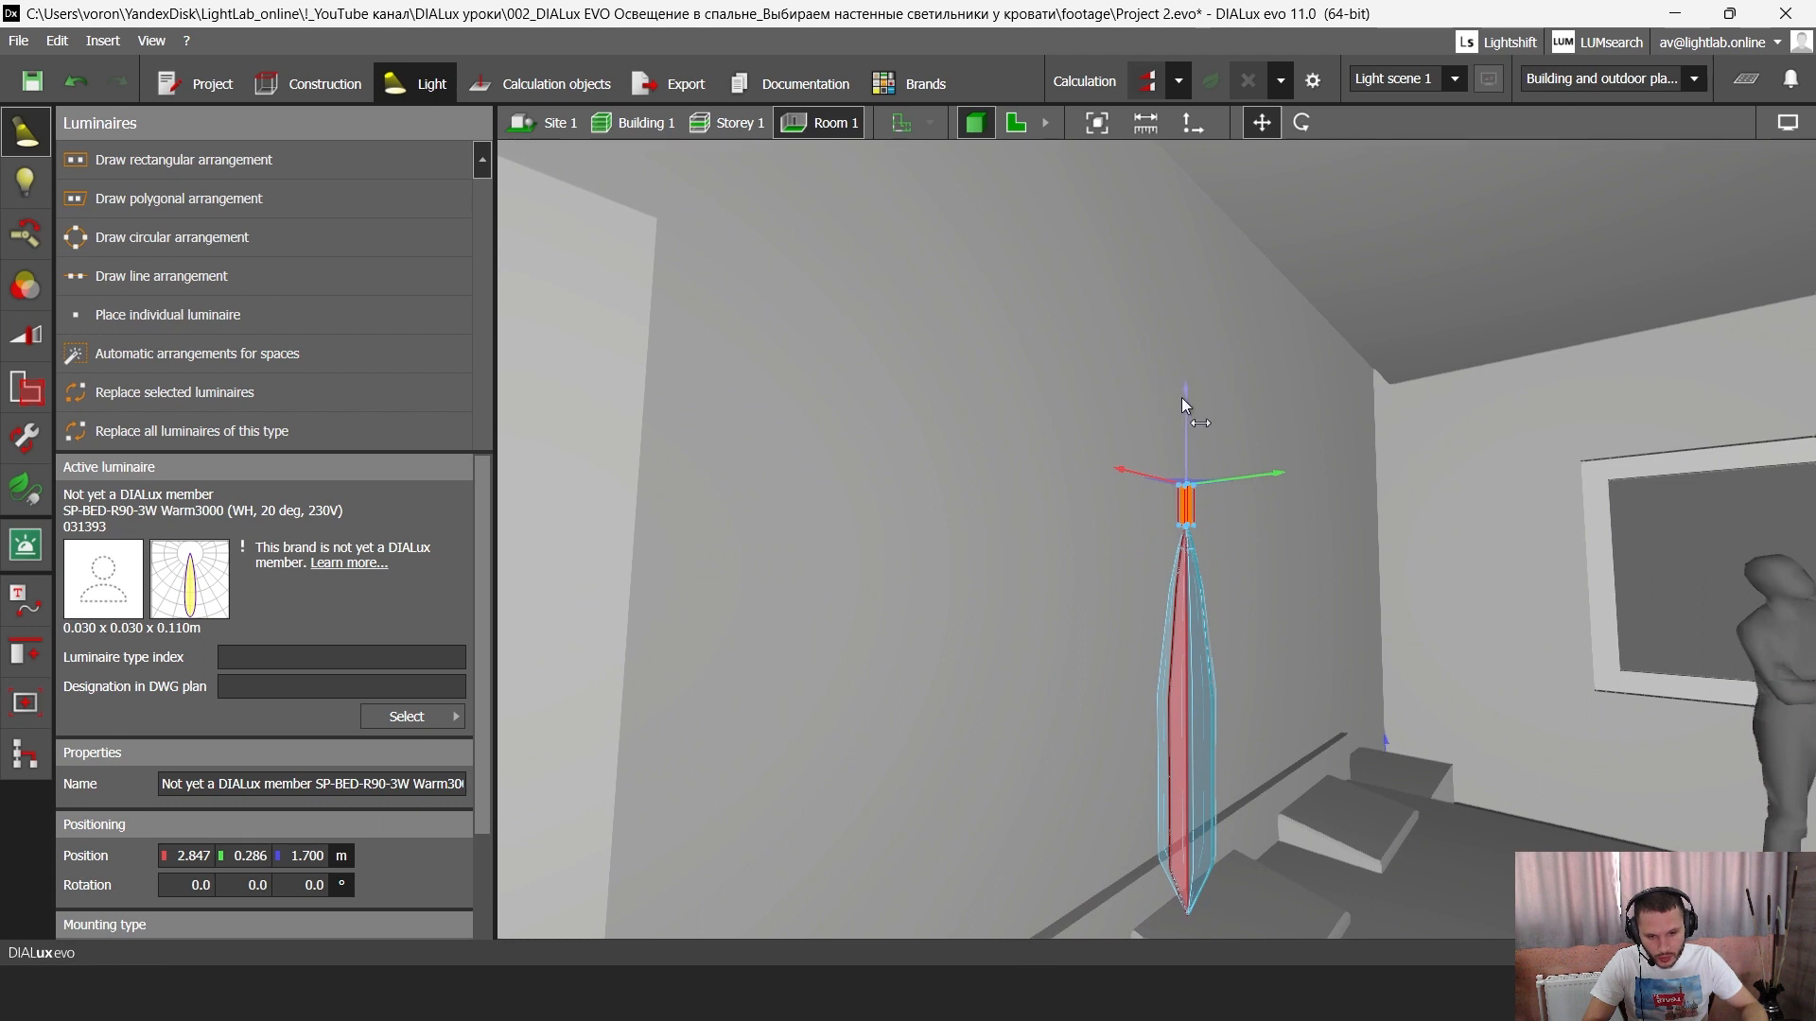
left_click_drag(1182, 405, 1203, 587)
scroll(488, 590, "down", 2)
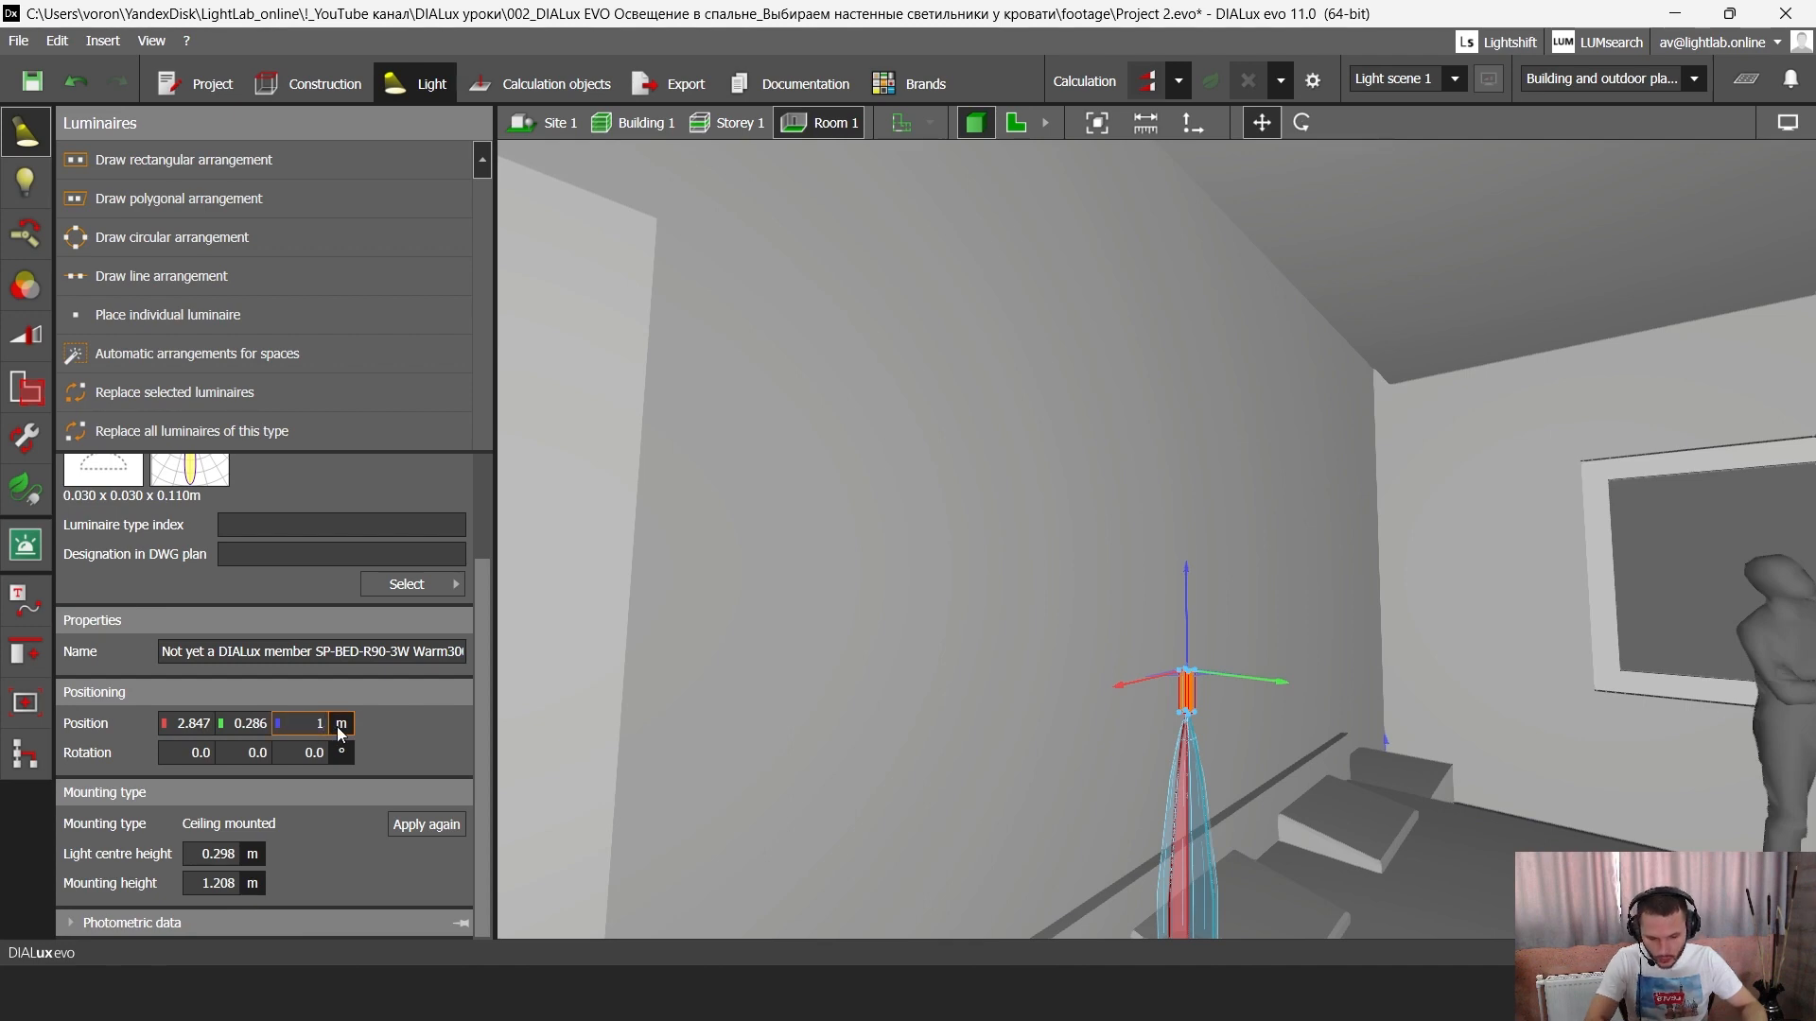
key("Return")
- Turn the light visualisation of the luminaires back on in the display options
right_click_drag(1216, 660, 1519, 306)
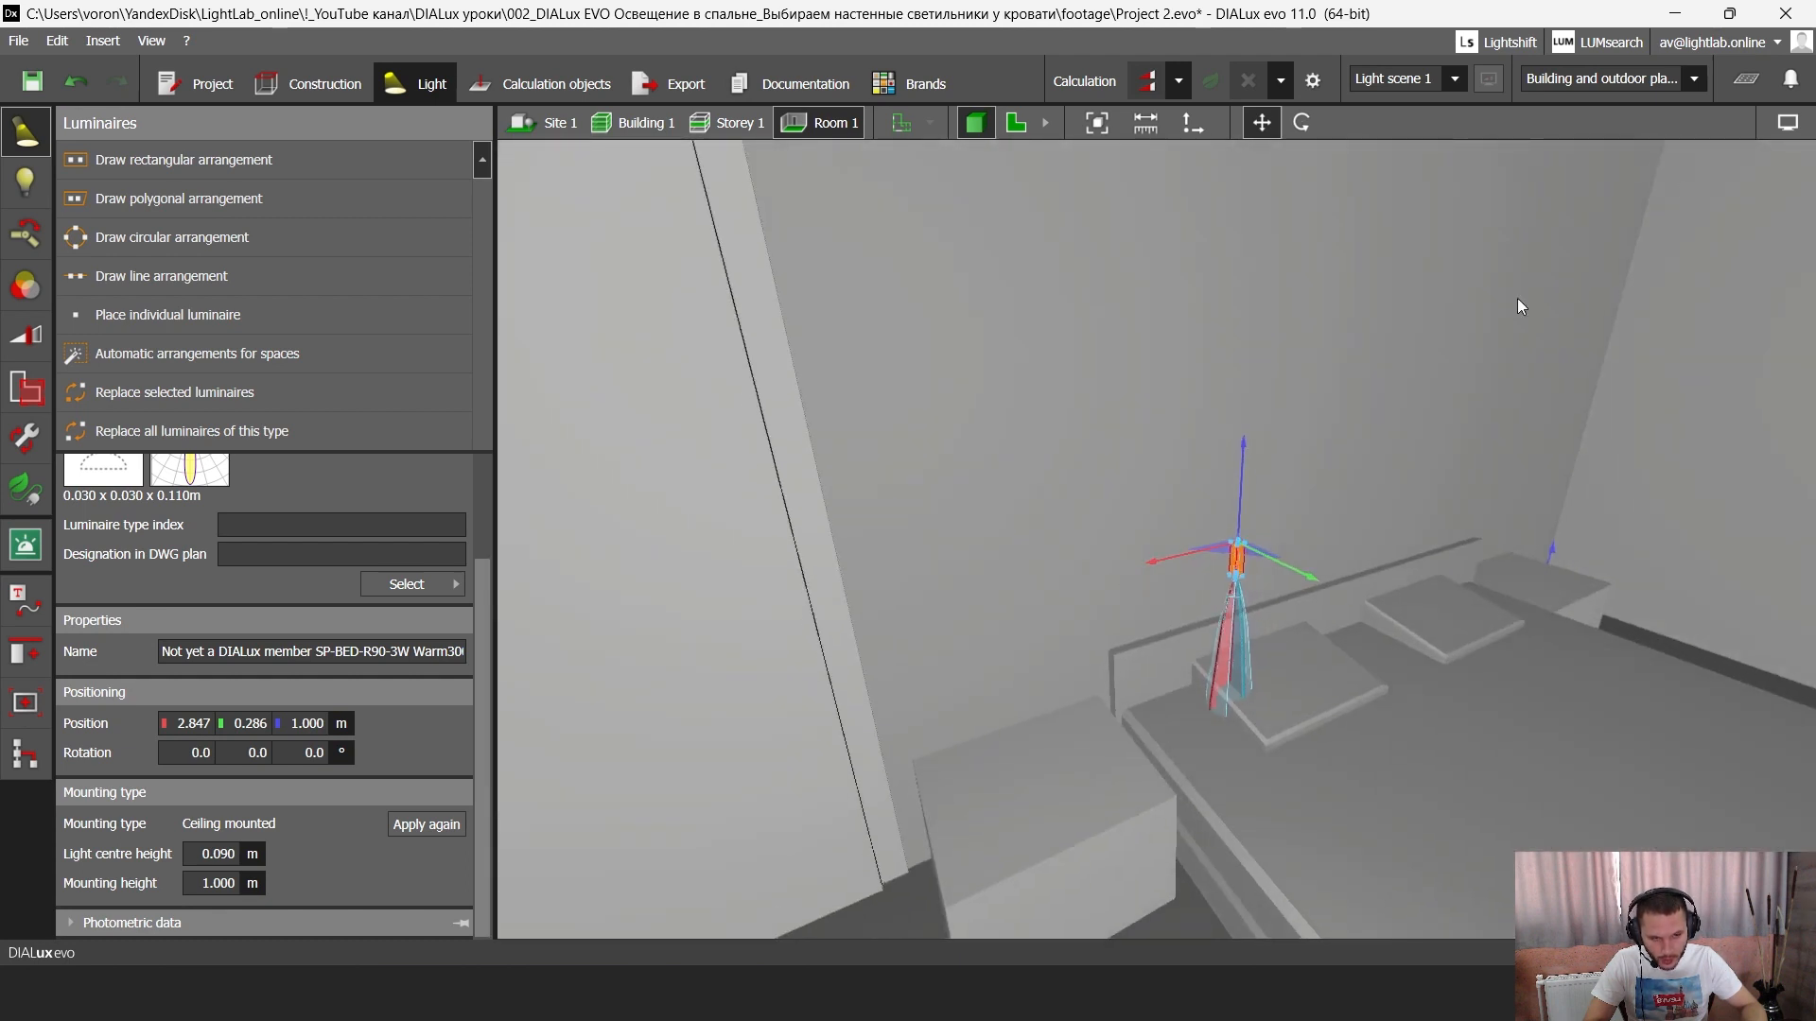
left_click(1778, 131)
left_click(1745, 154)
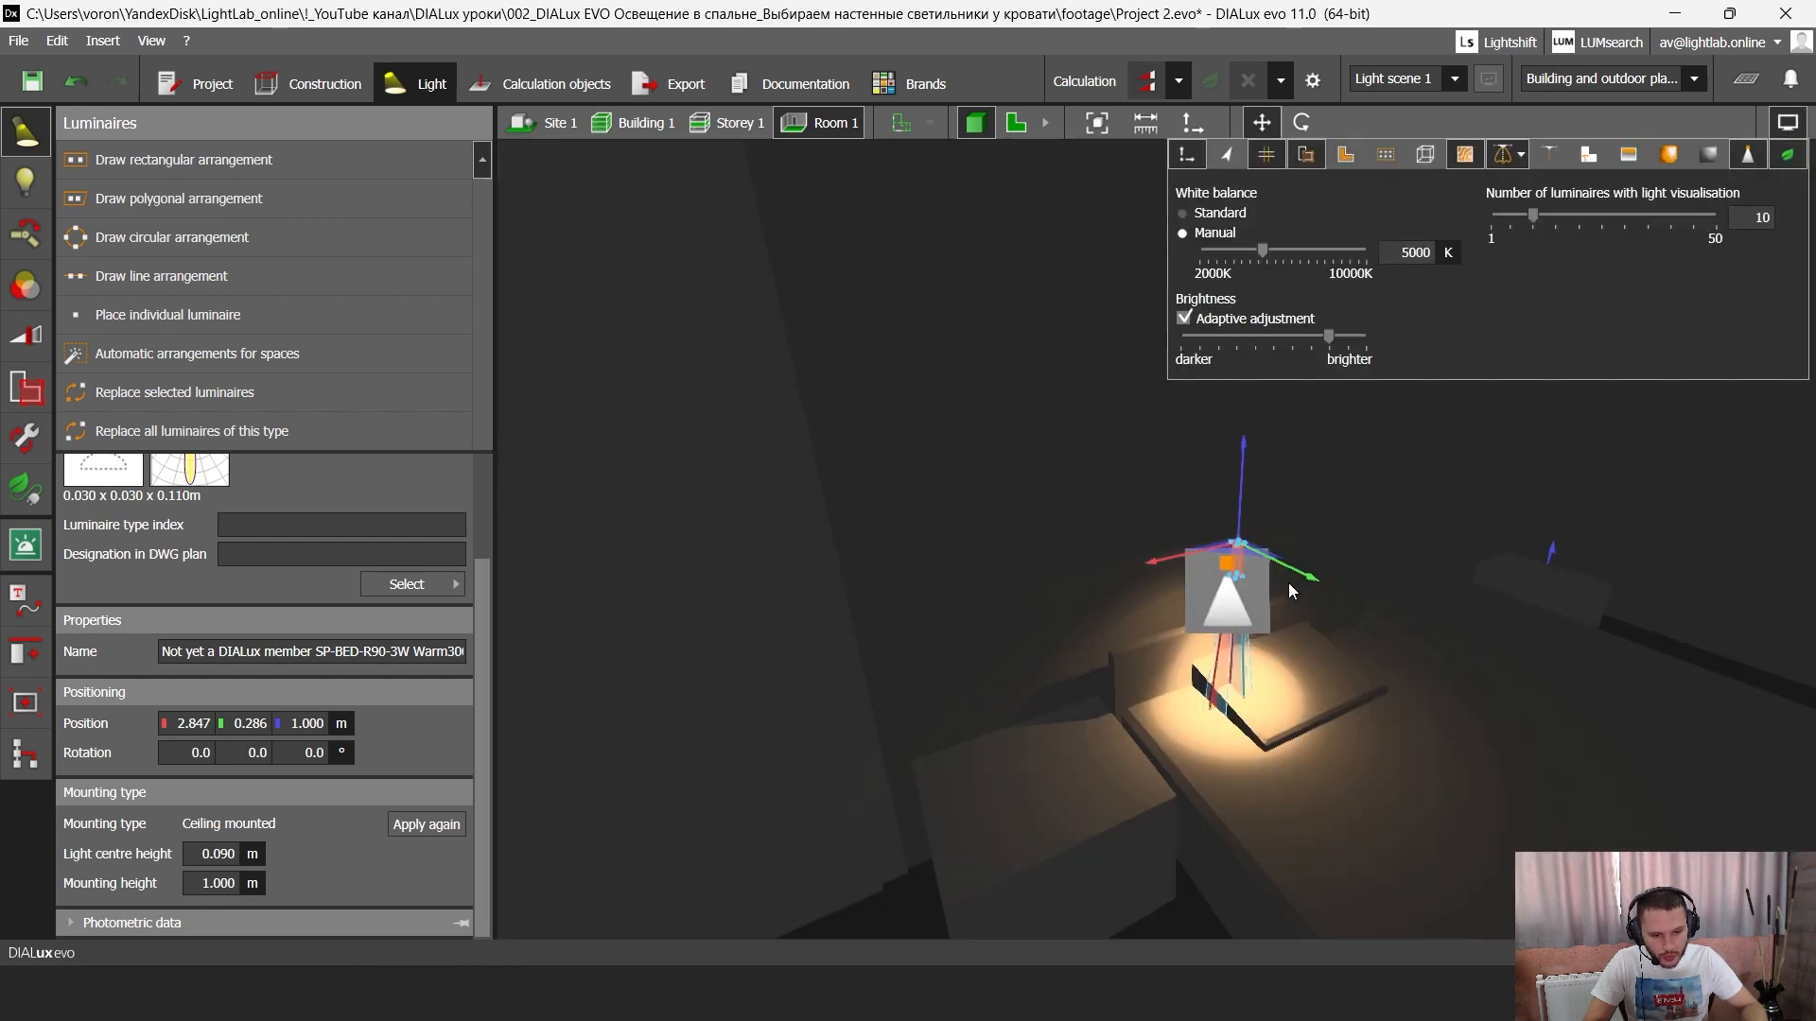
- Move the luminaire over the bedside table near the door and close to the wall, at about X 3.517 m and Y 0.055 m
left_click_drag(1159, 559, 926, 668)
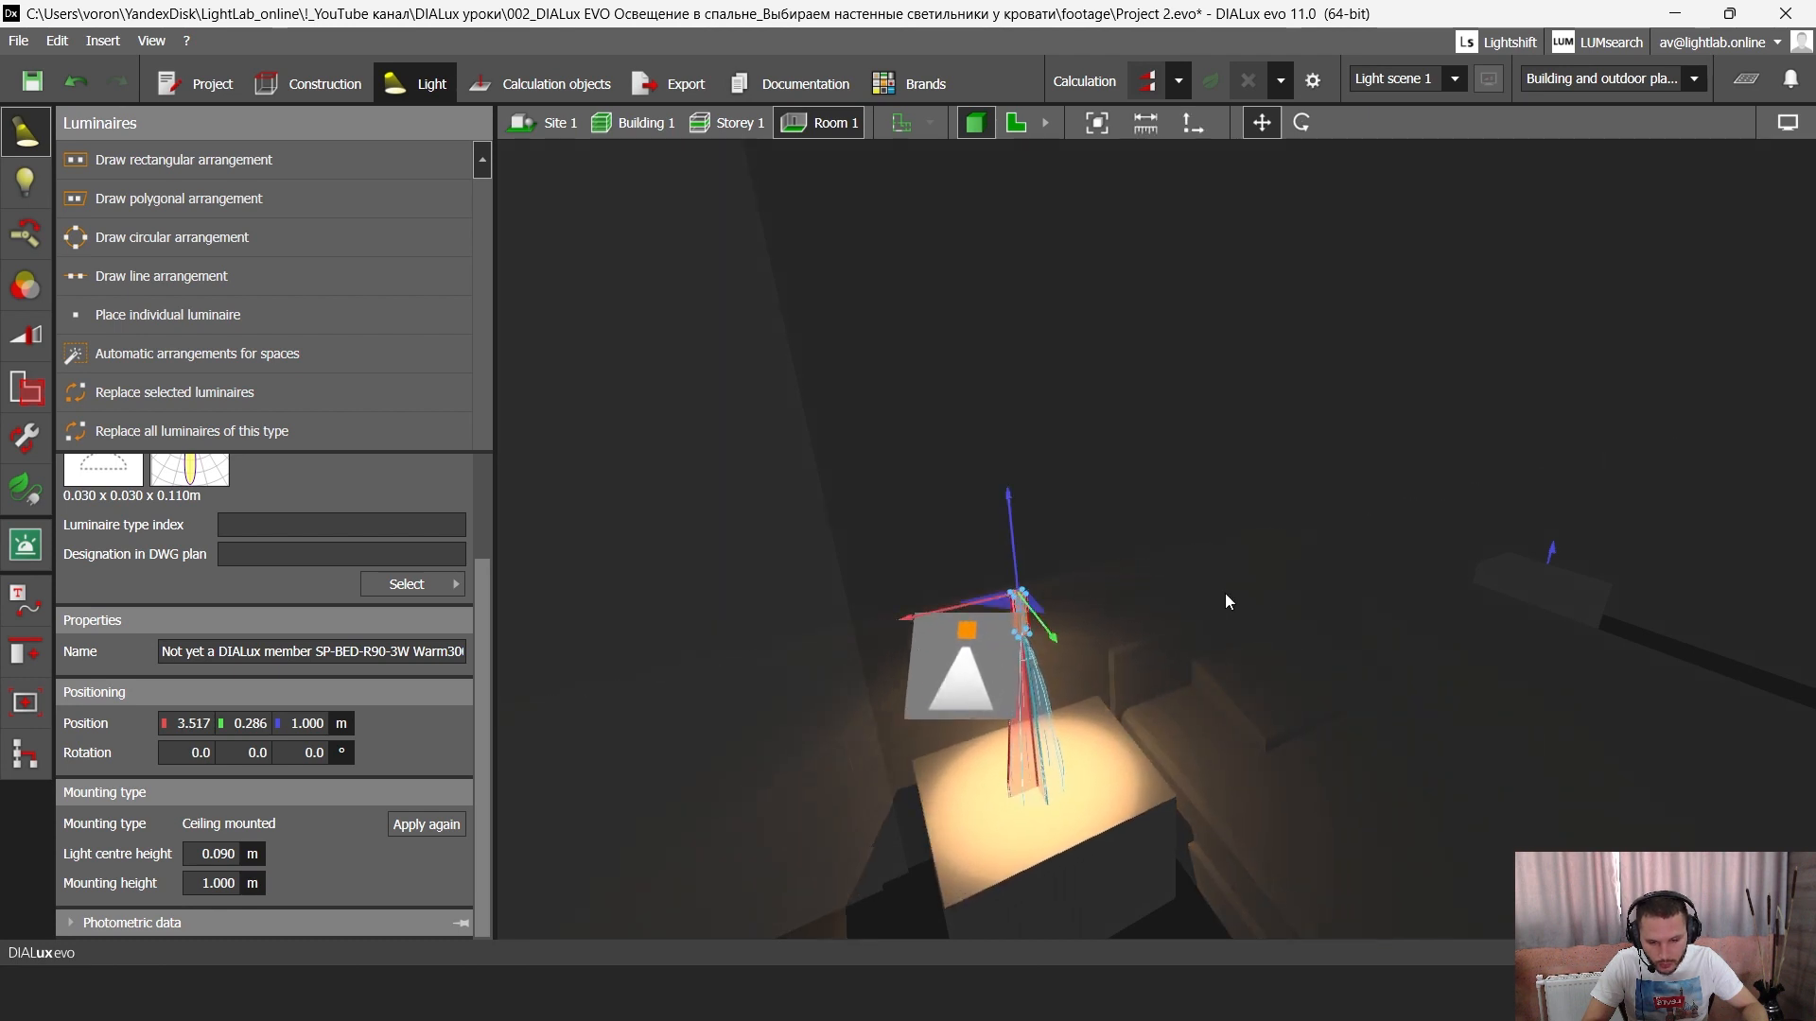
left_click(1016, 123)
scroll(1227, 642, "up", 5)
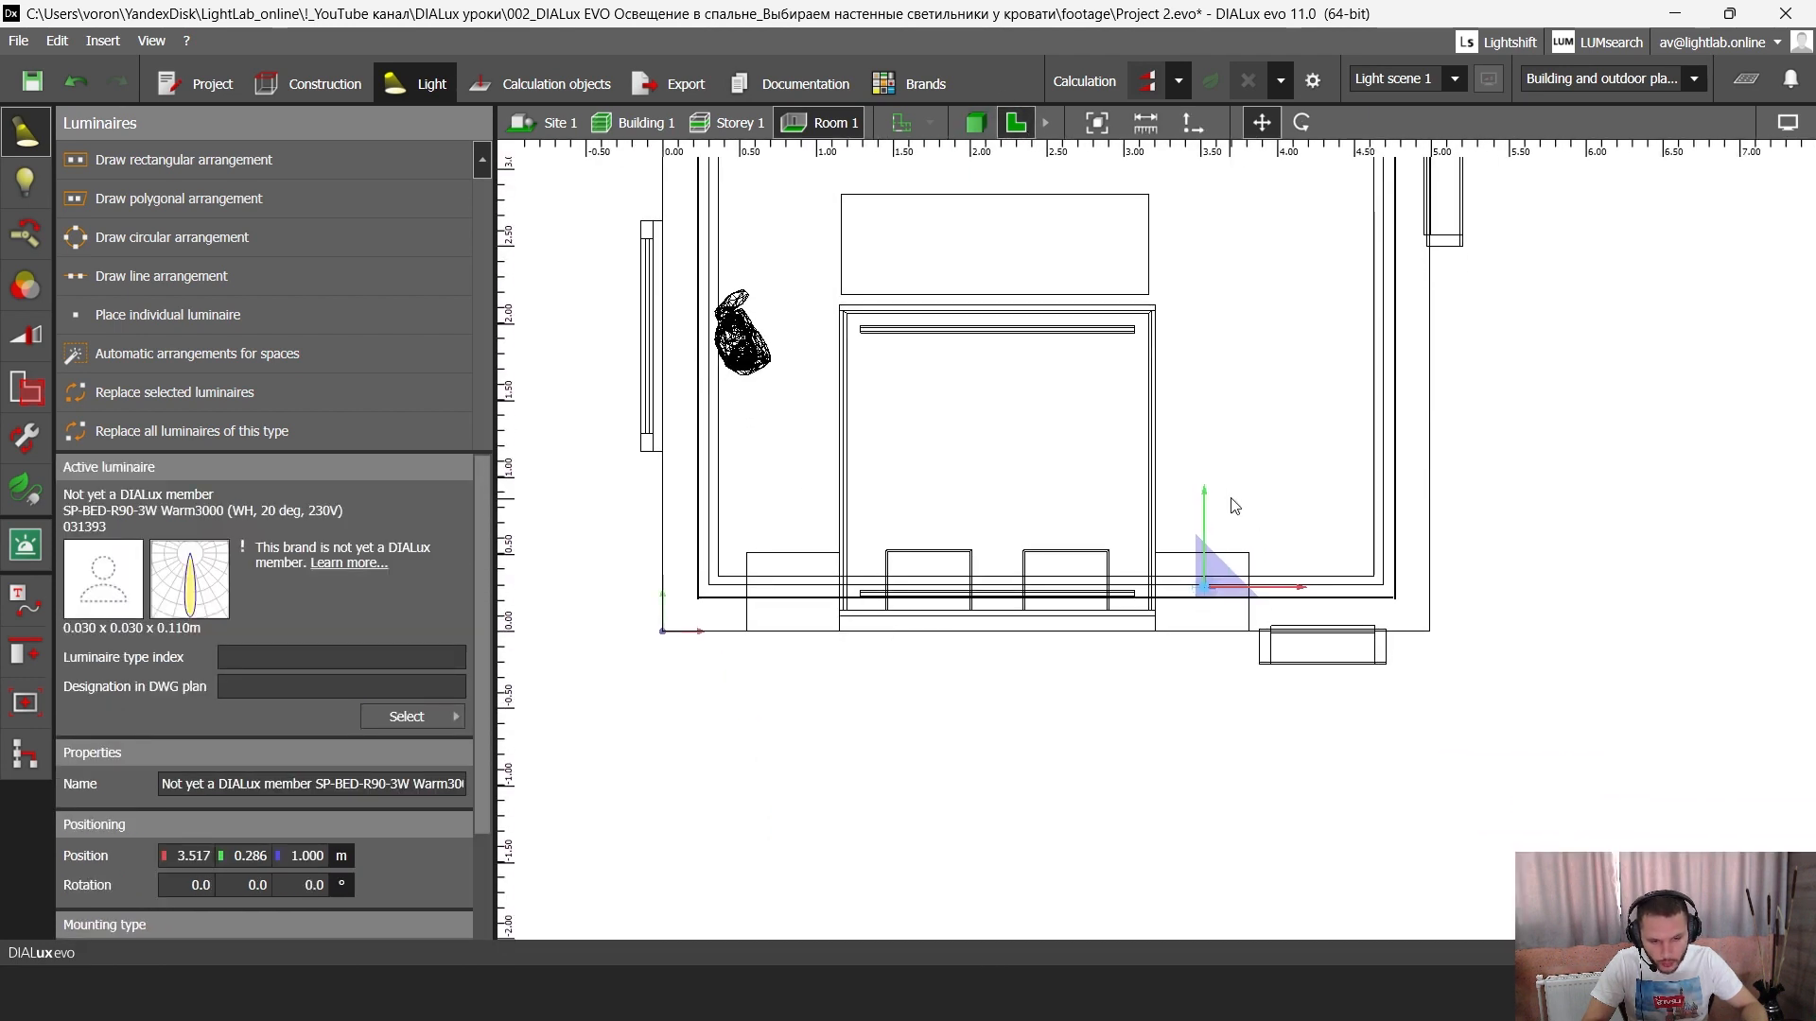
scroll(1226, 642, "up", 3)
left_click_drag(1116, 528, 1194, 733)
left_click(975, 123)
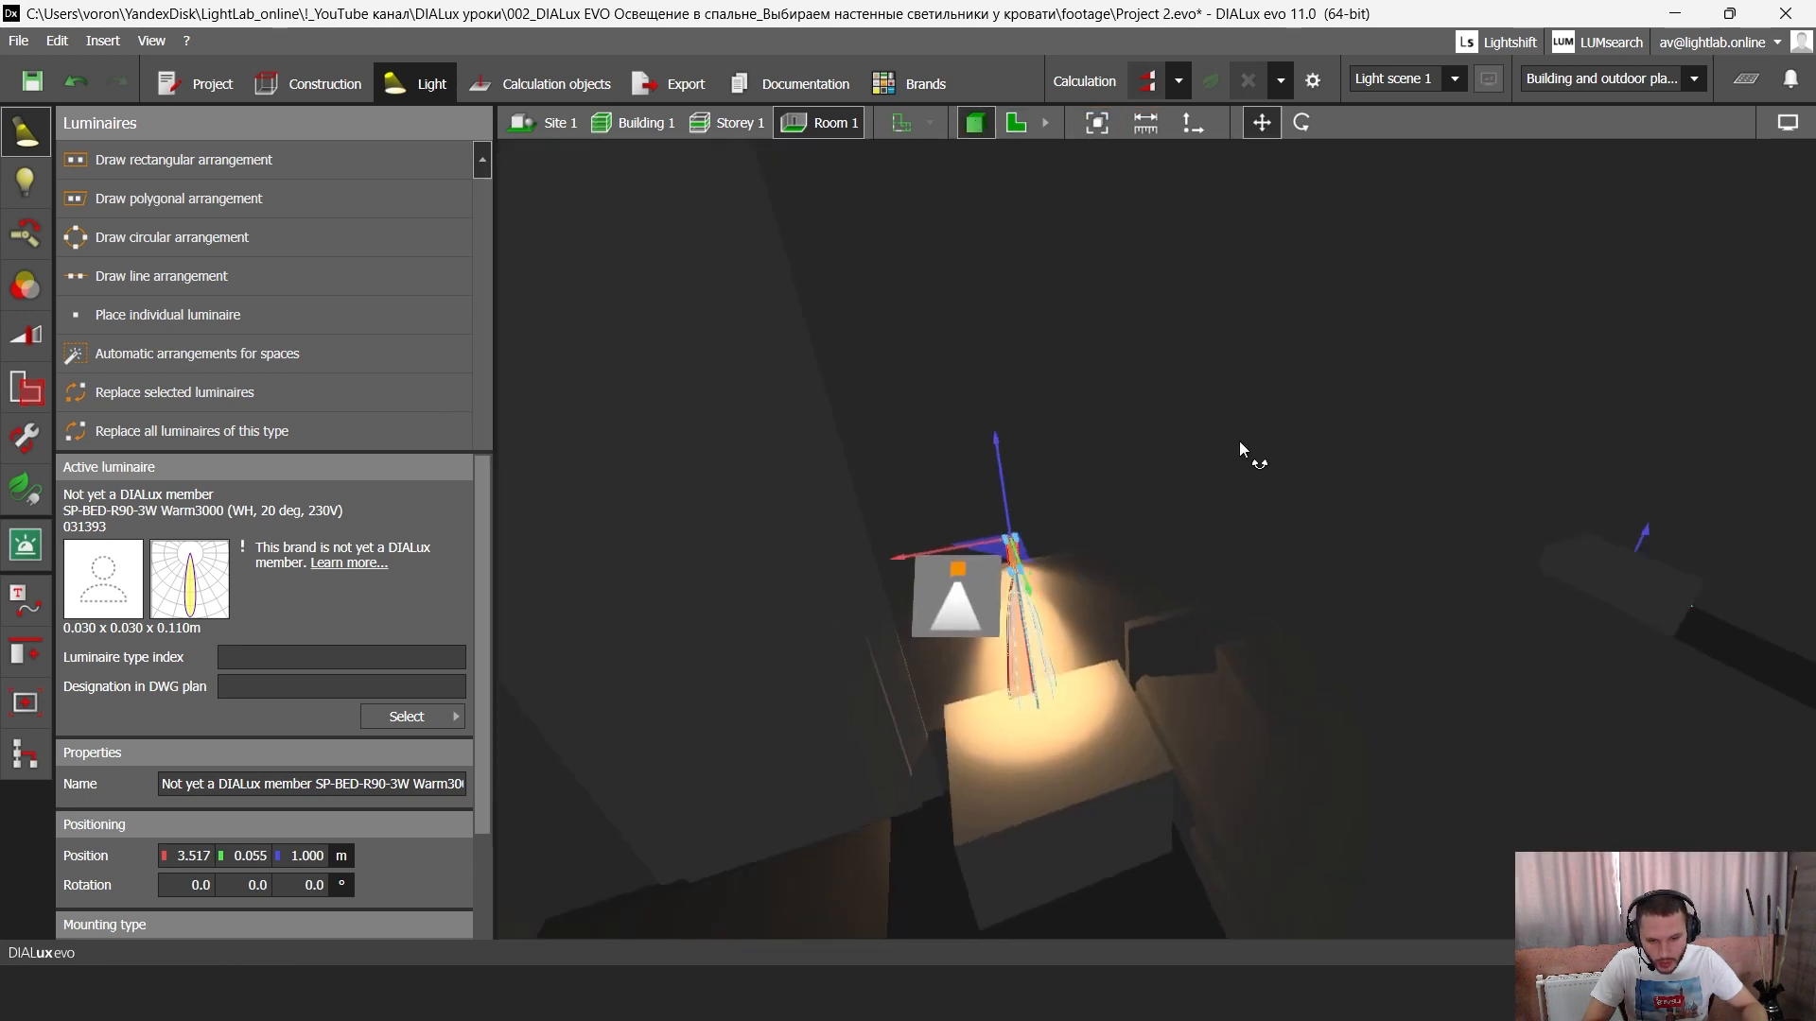
- Tilt the luminaire about its X axis, then deselect it
left_click(1301, 123)
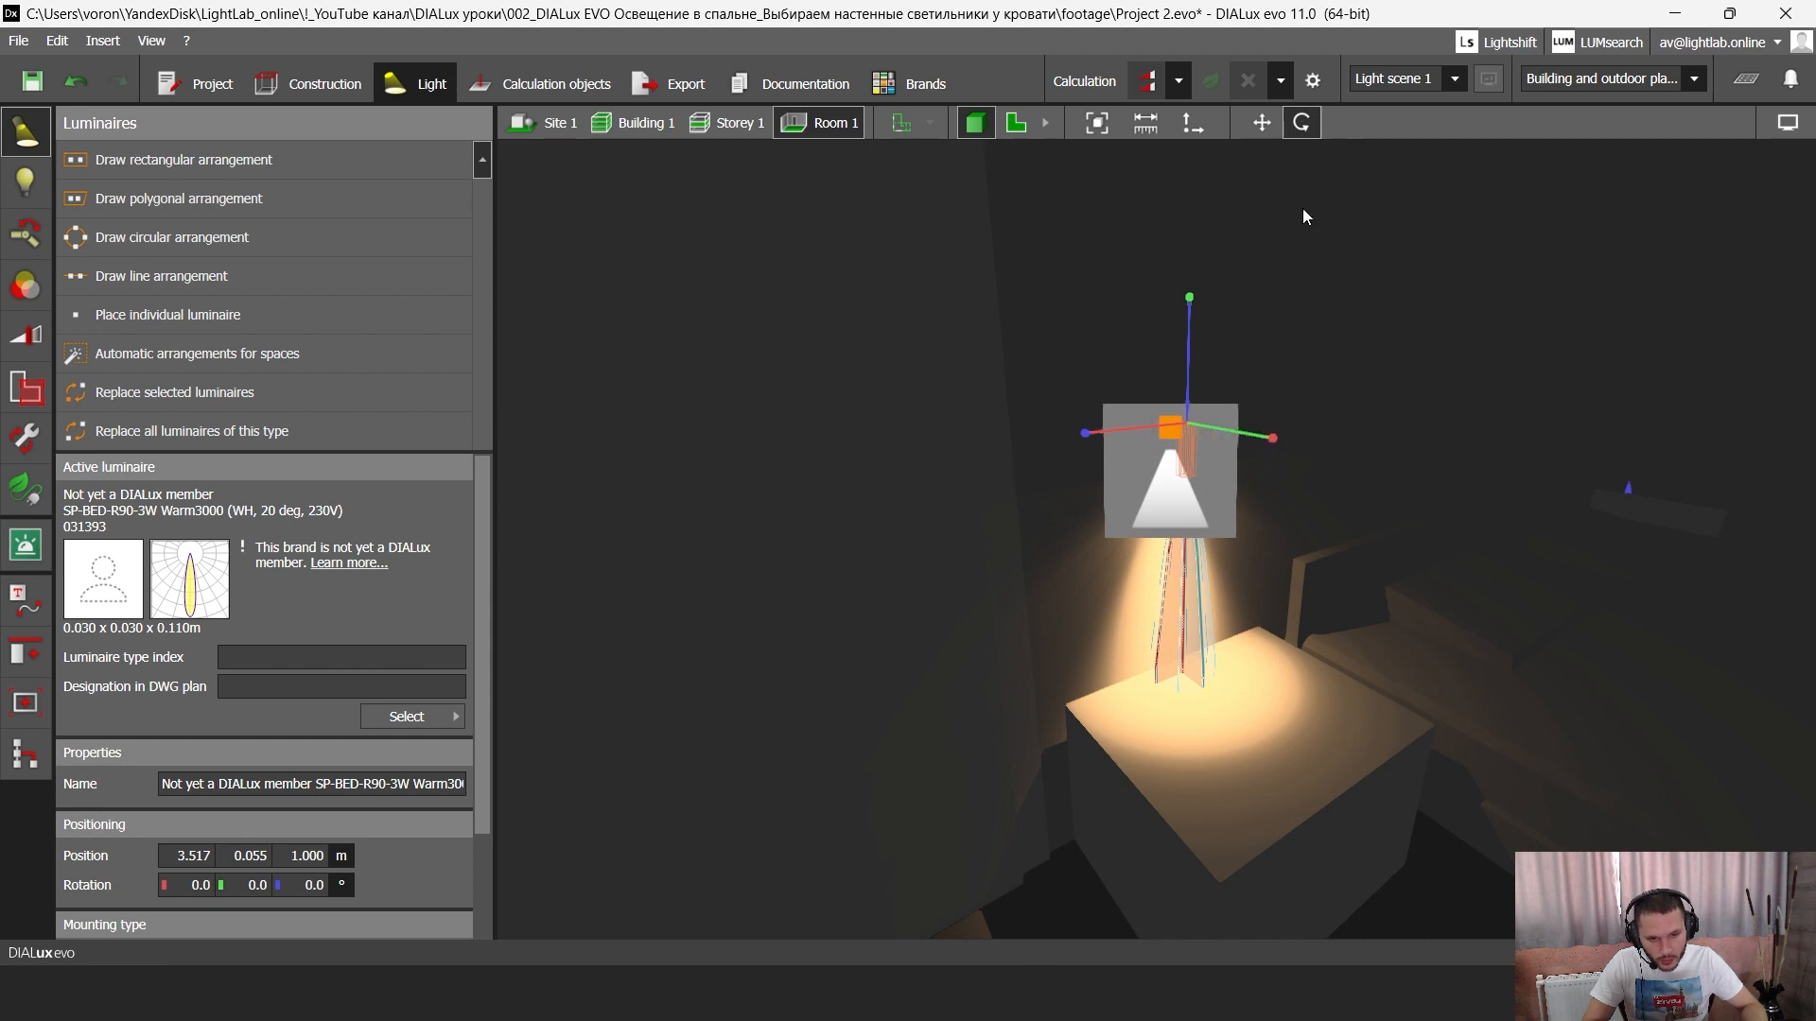
left_click_drag(1274, 441, 1271, 389)
right_click_drag(1432, 458, 1171, 546)
left_click(1291, 464)
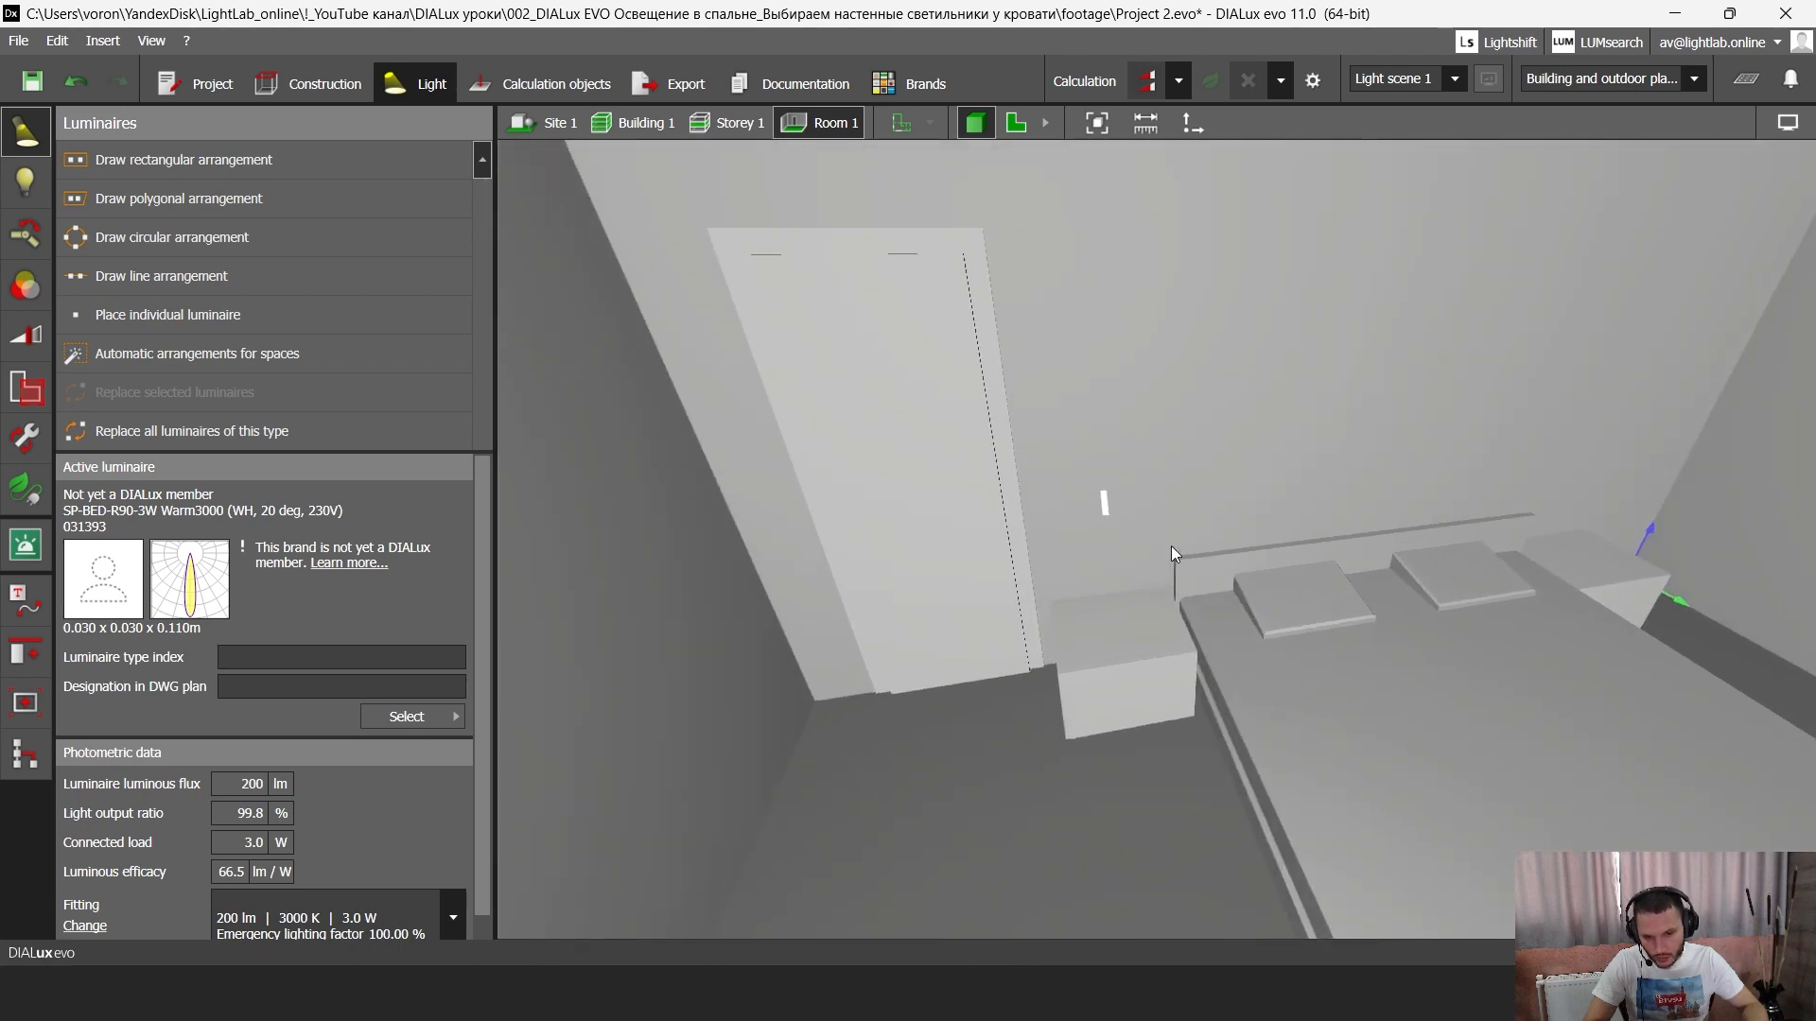
- Switch to the browser and open the Downloads folder containing the downloaded lamp files
left_click(806, 896)
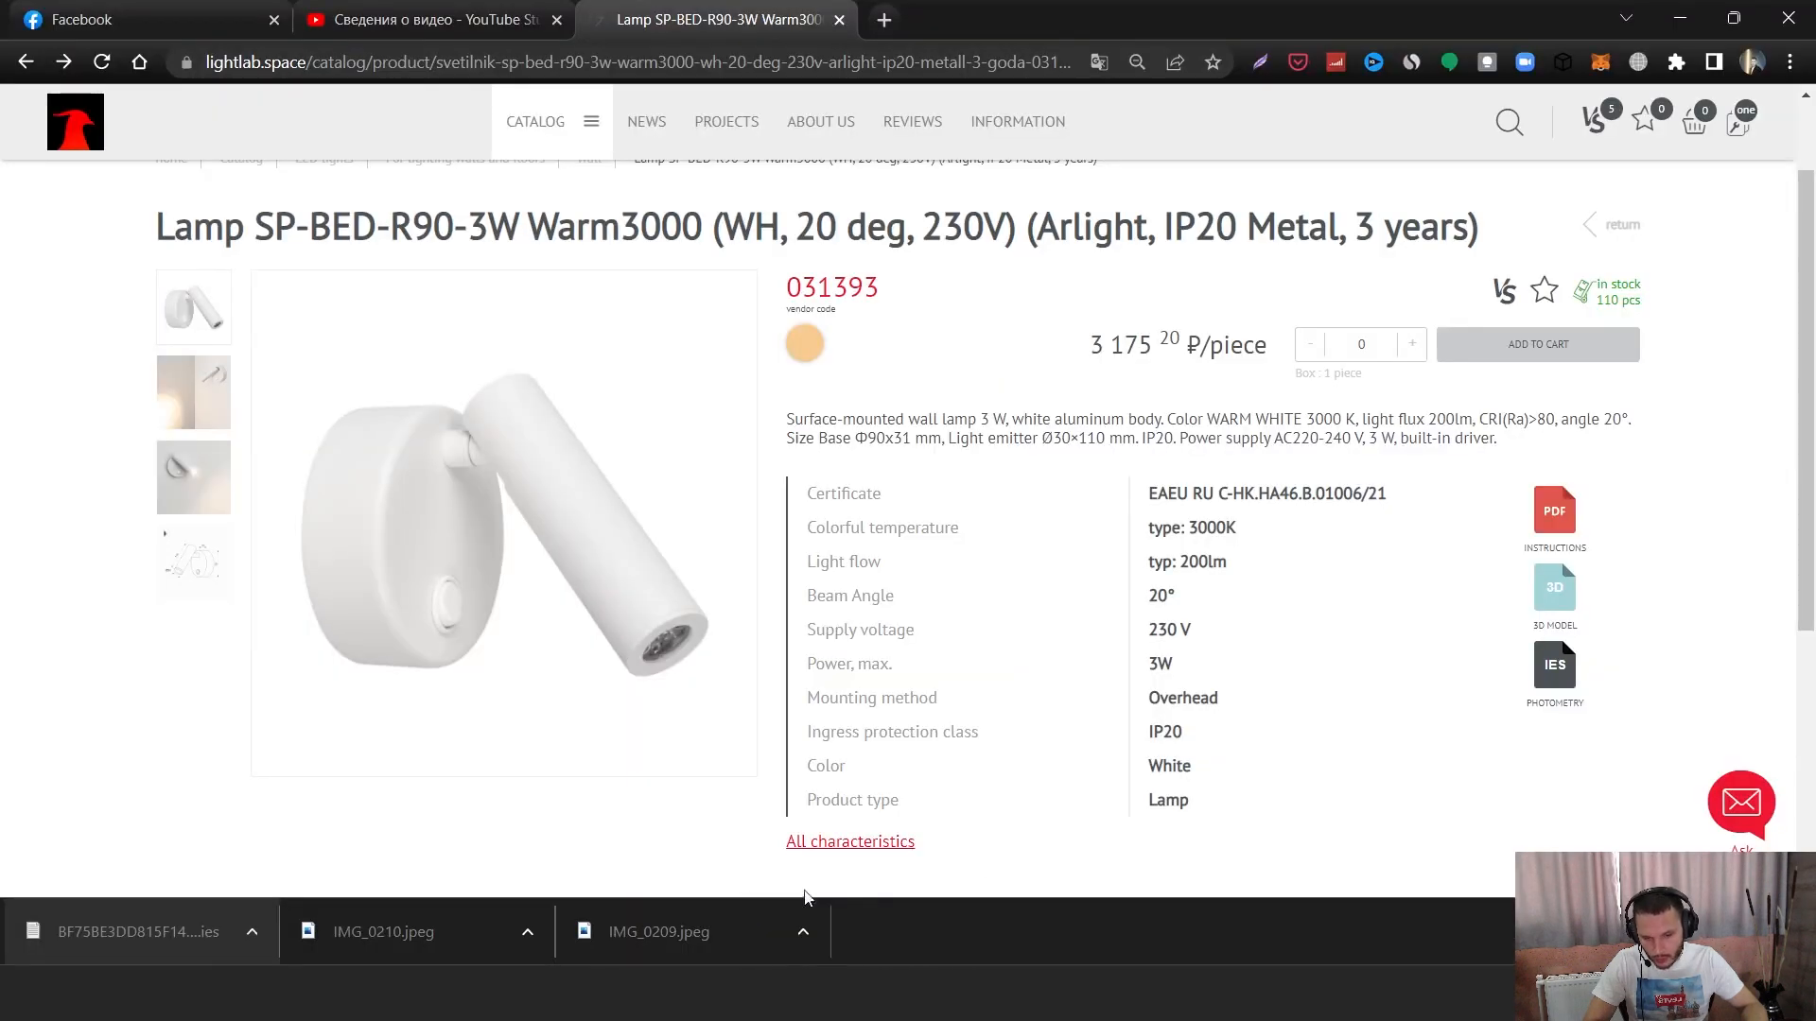
left_click(1563, 600)
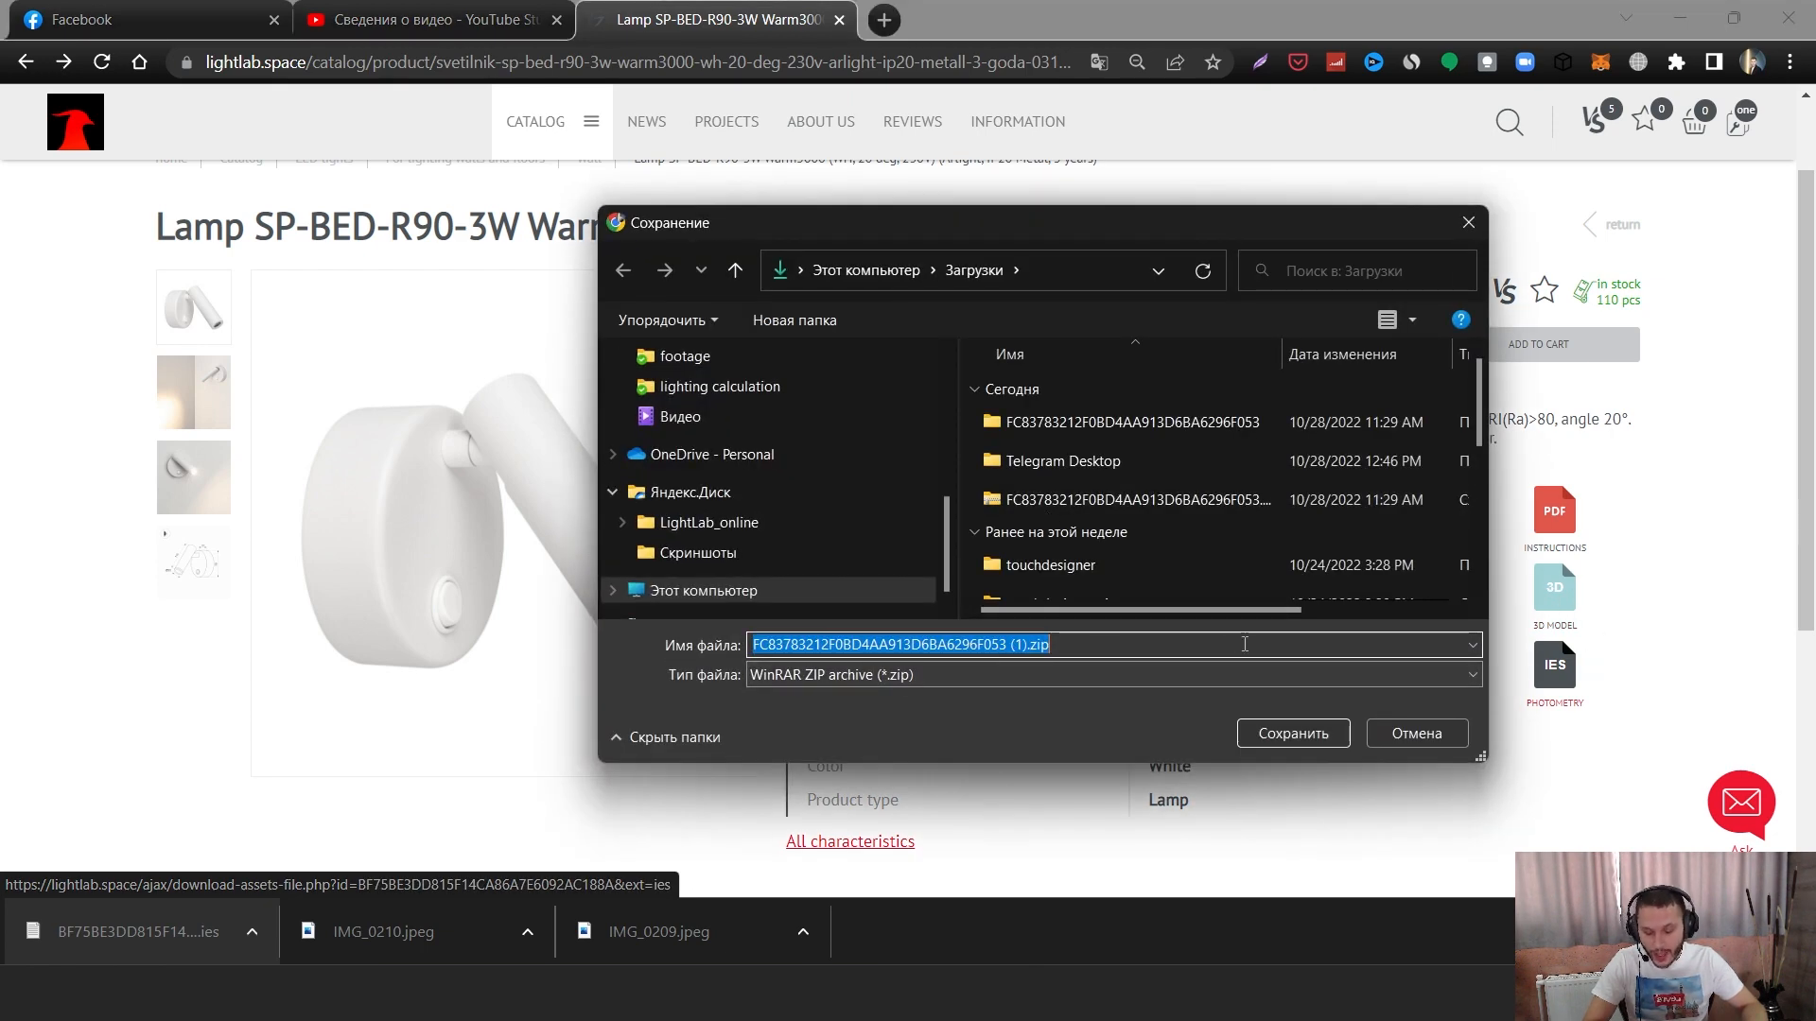
key("Escape")
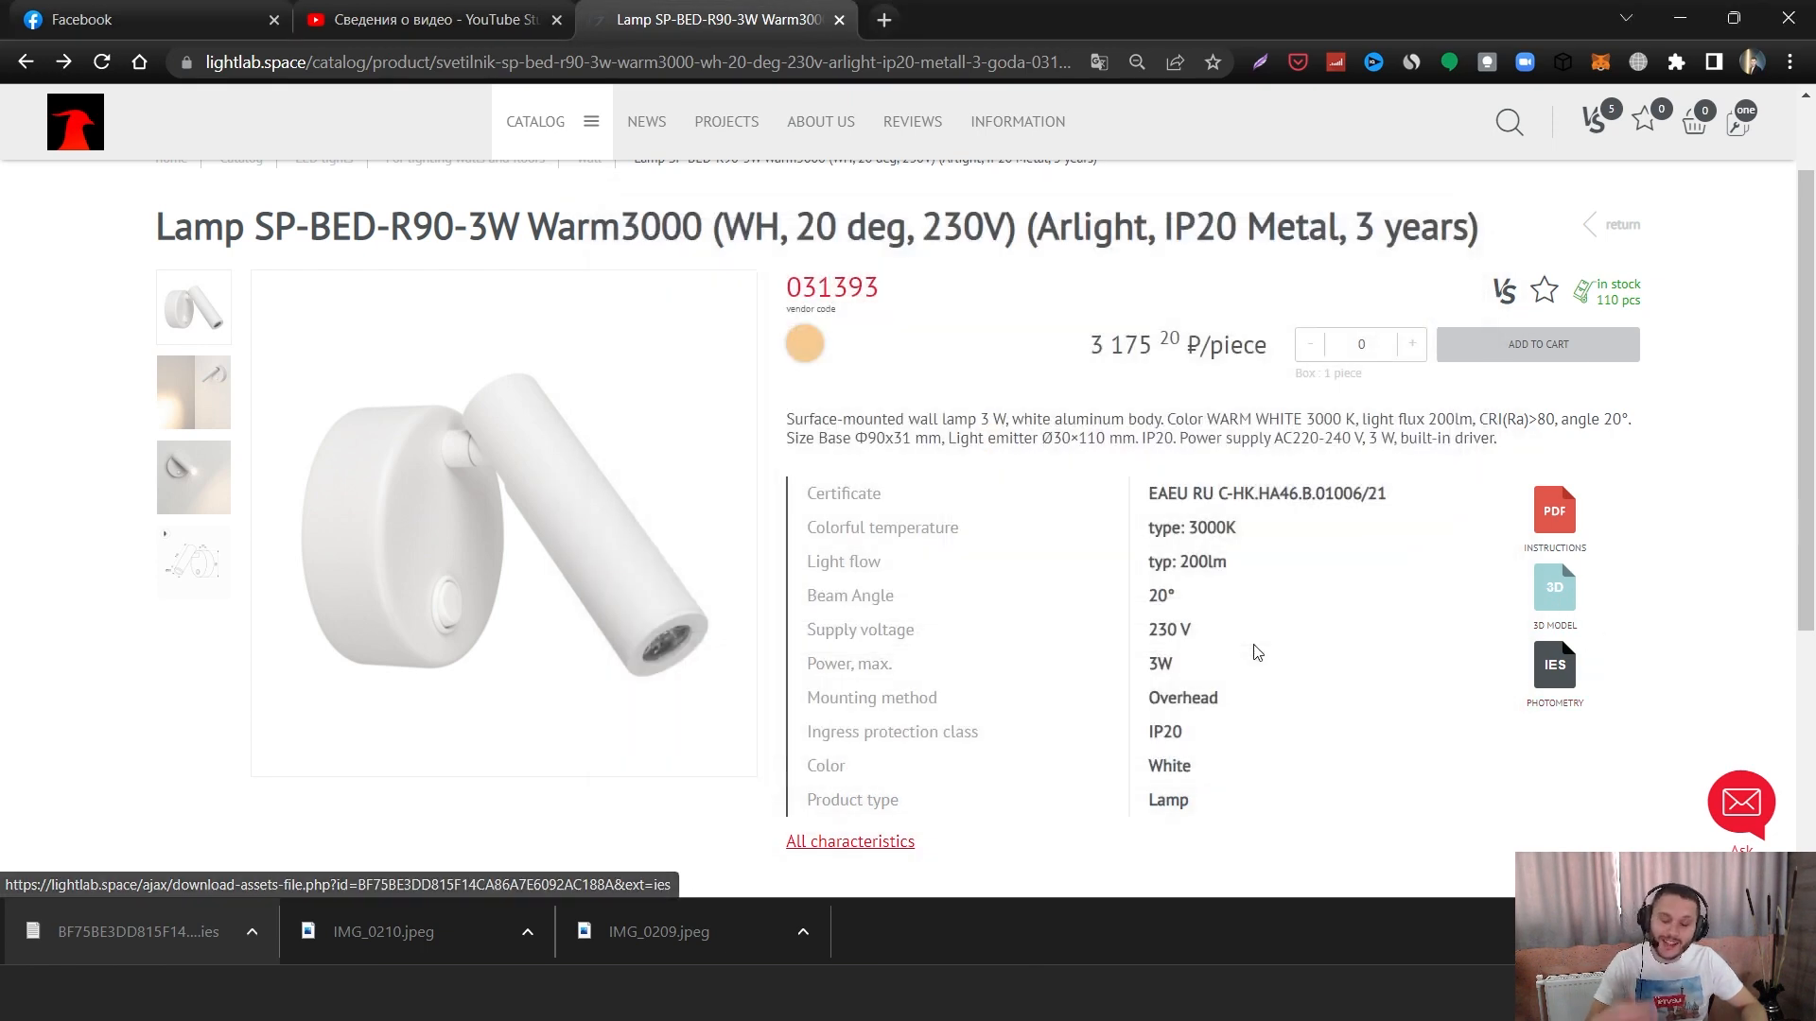
left_click(251, 932)
left_click(364, 844)
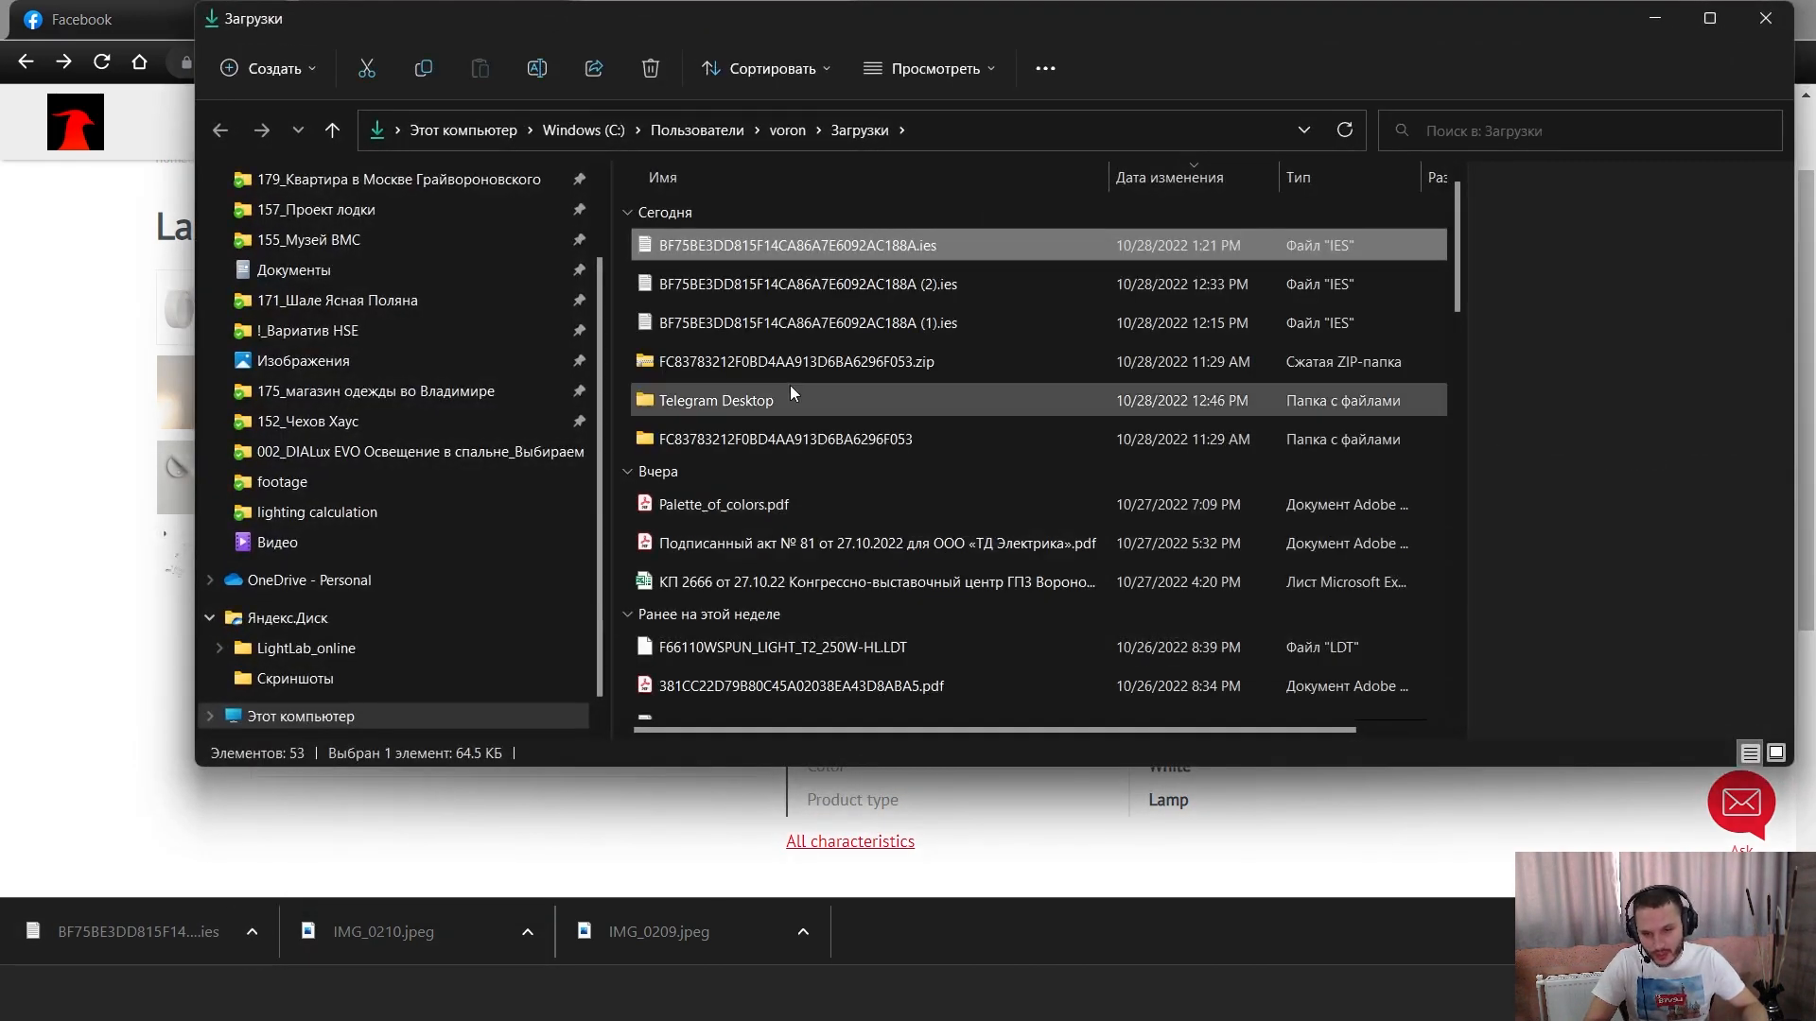
- Import SP-BED-R90-3W vray 2015.3DS from the extracted model folder into the DIALux evo bedroom beside the bedside table near the door
double_click(723, 446)
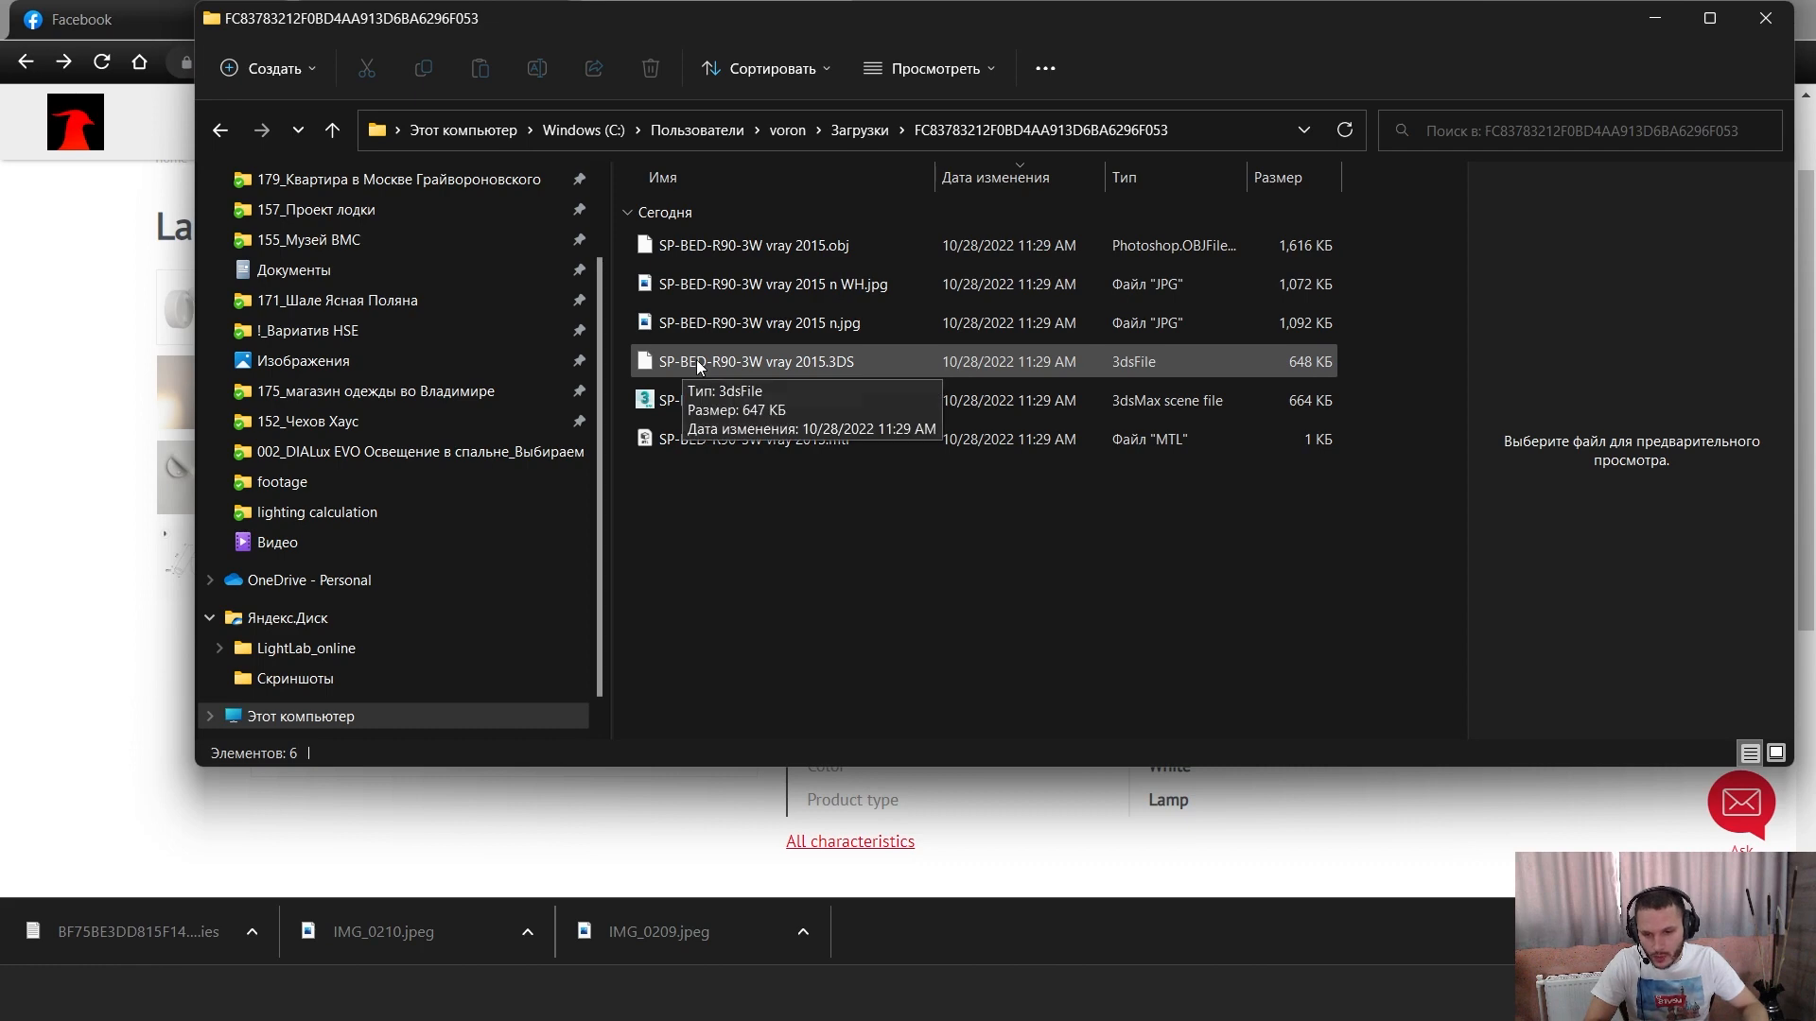
left_click_drag(698, 359, 1164, 694)
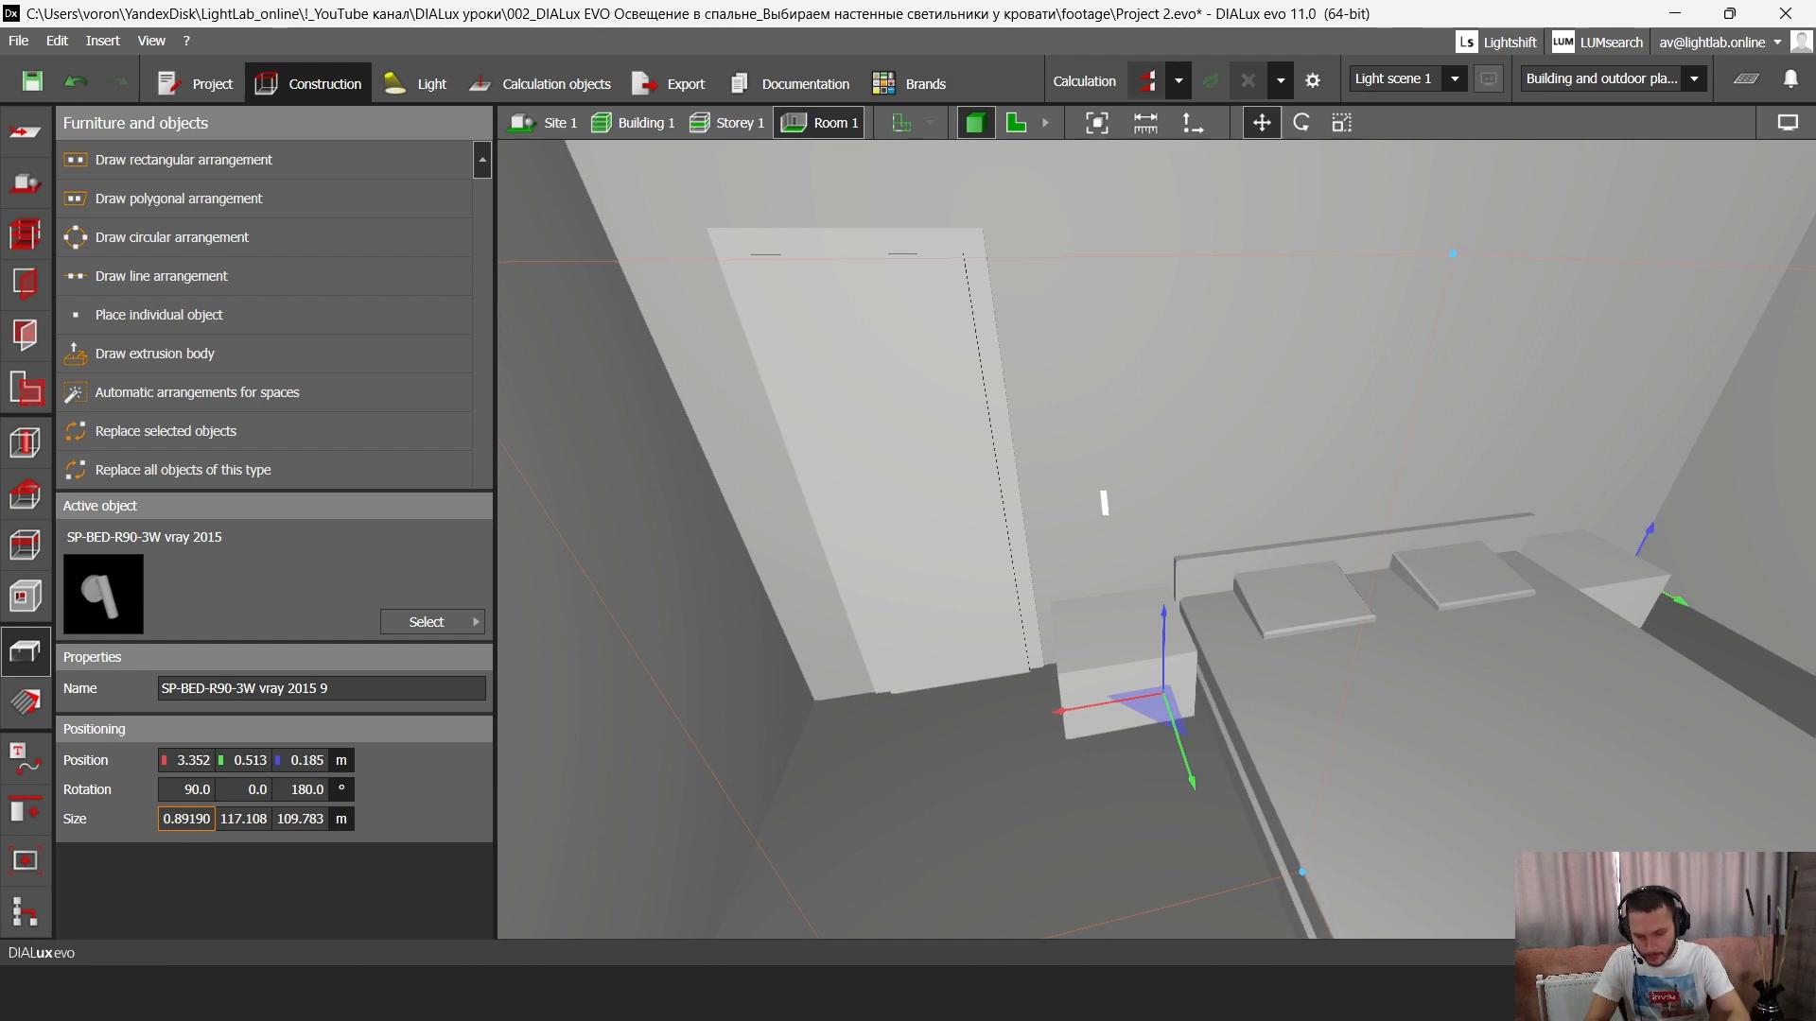
- Scale the imported lamp model down to 0.089 × 0.117 × 0.110 m
type("0")
key("Return")
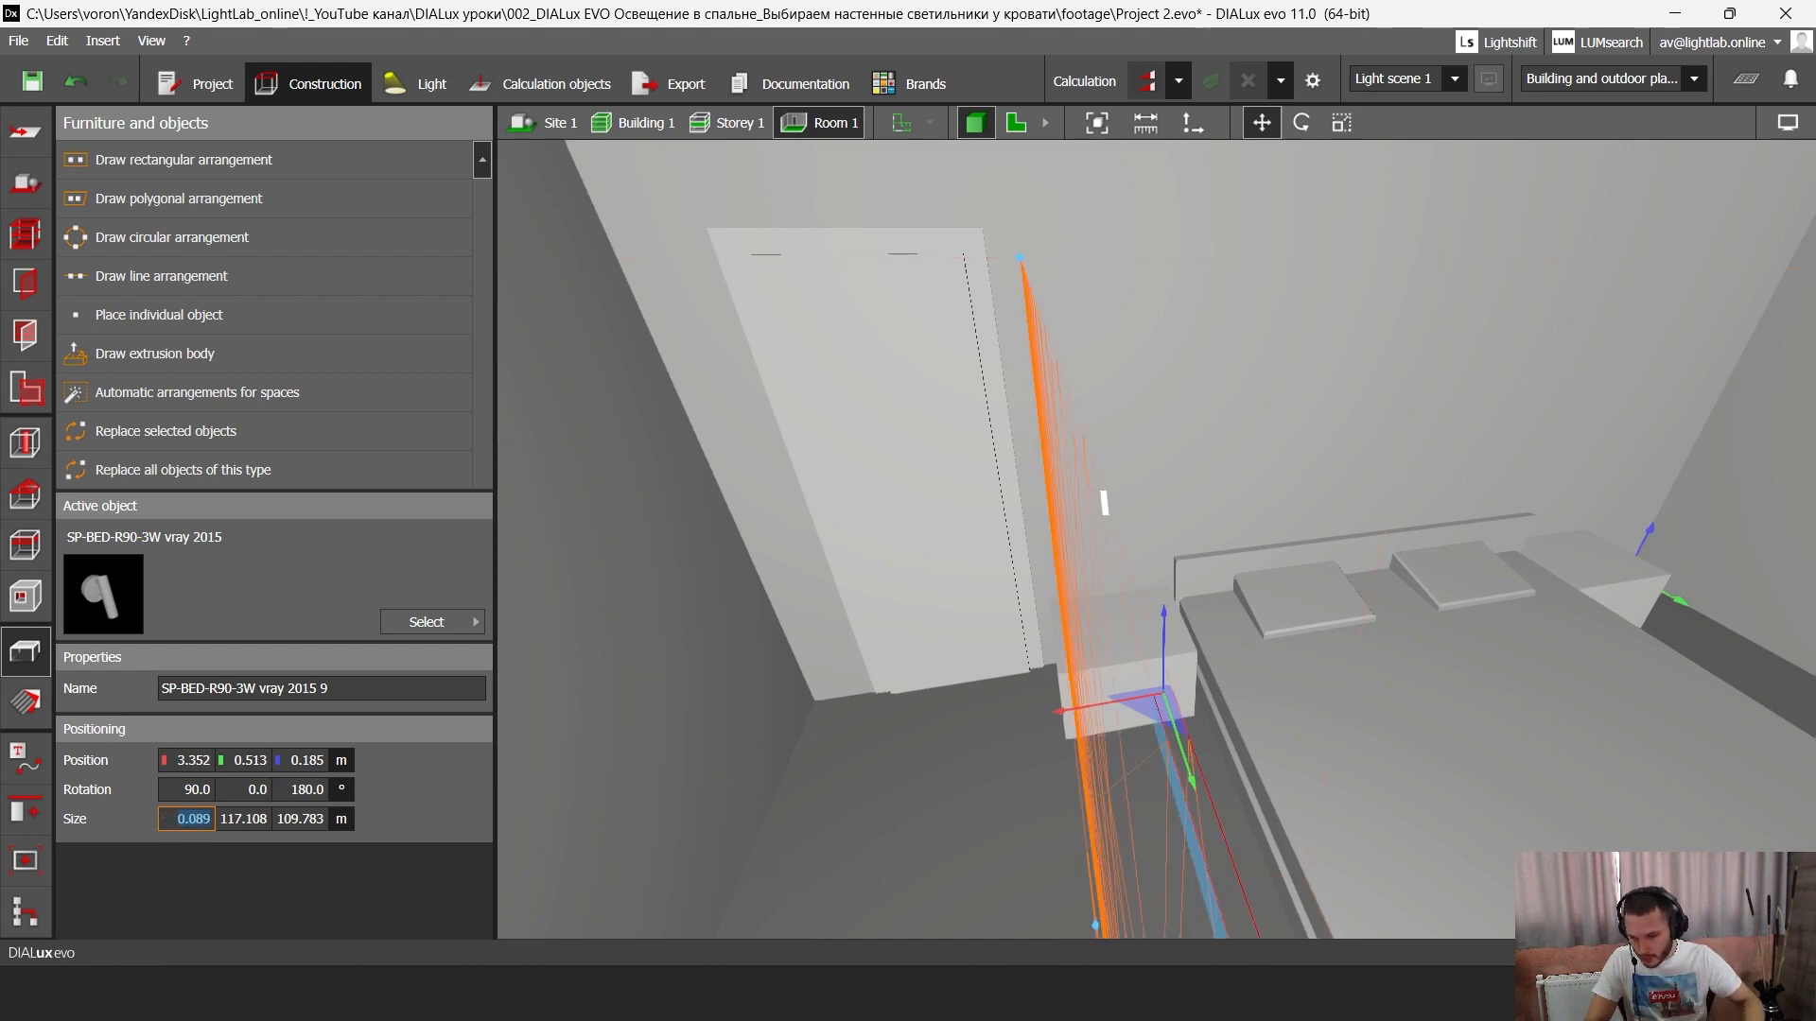
left_click(236, 820)
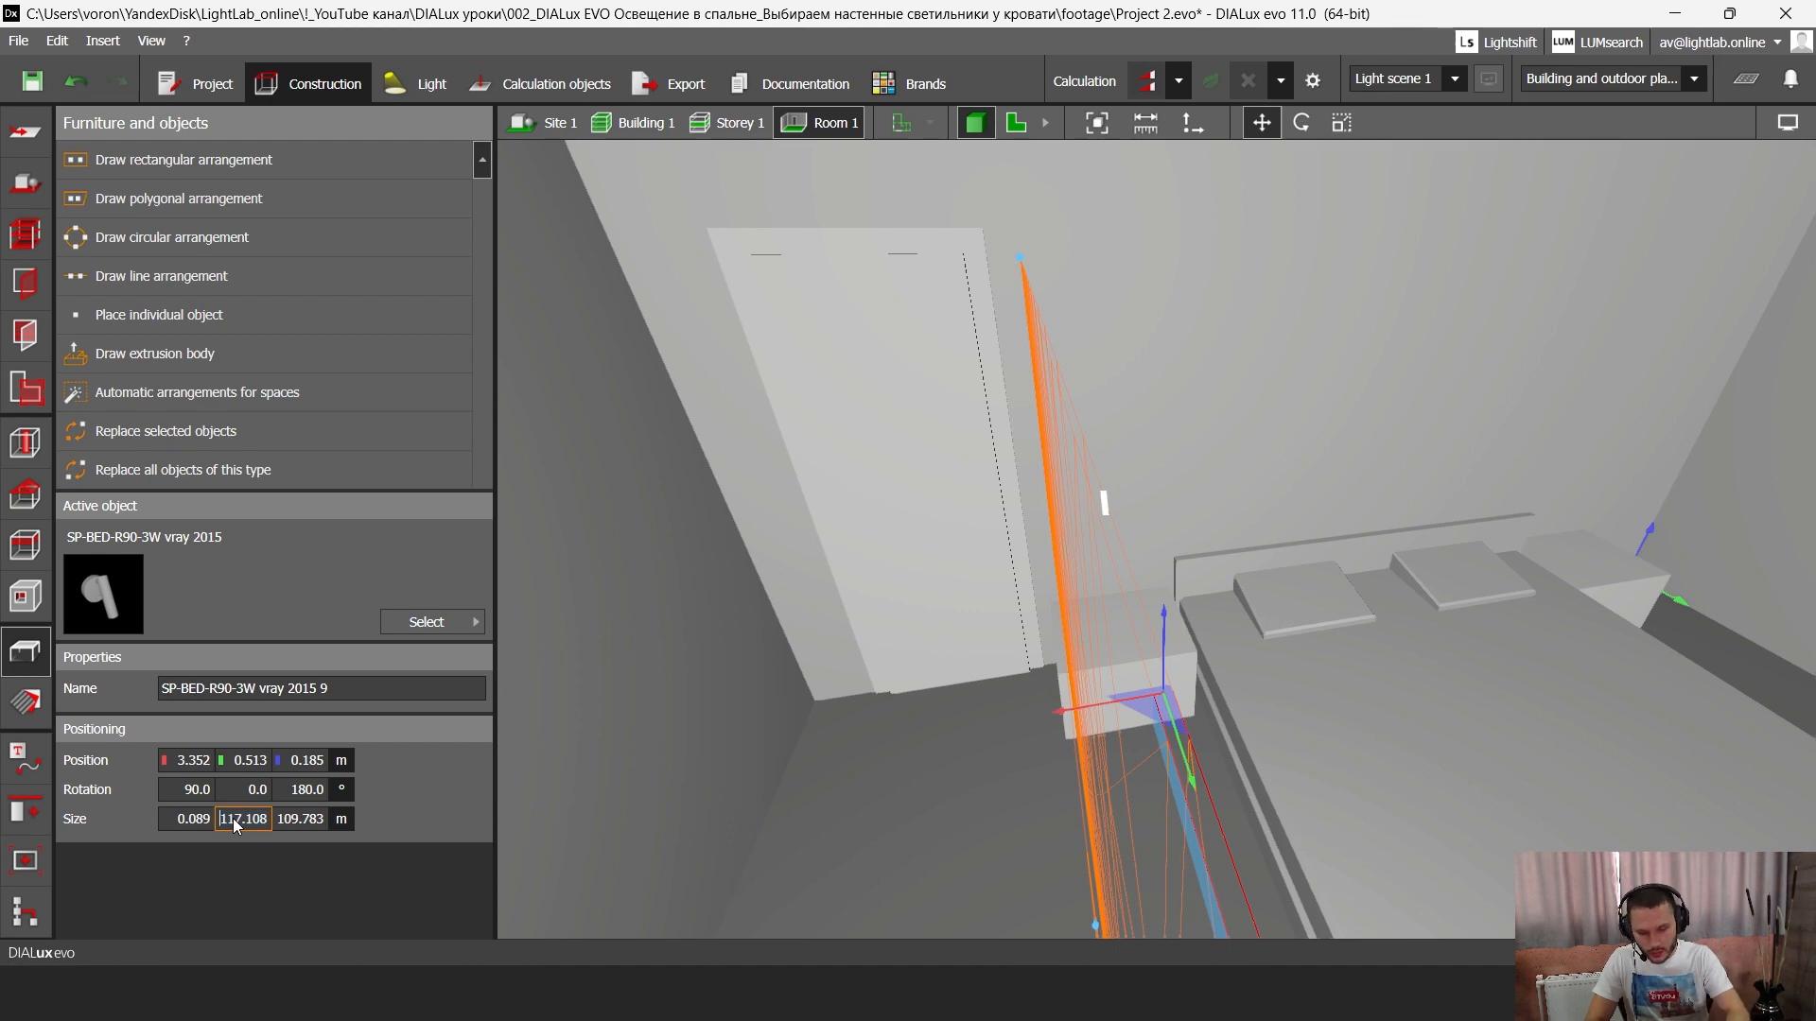
type("0.")
key("Return")
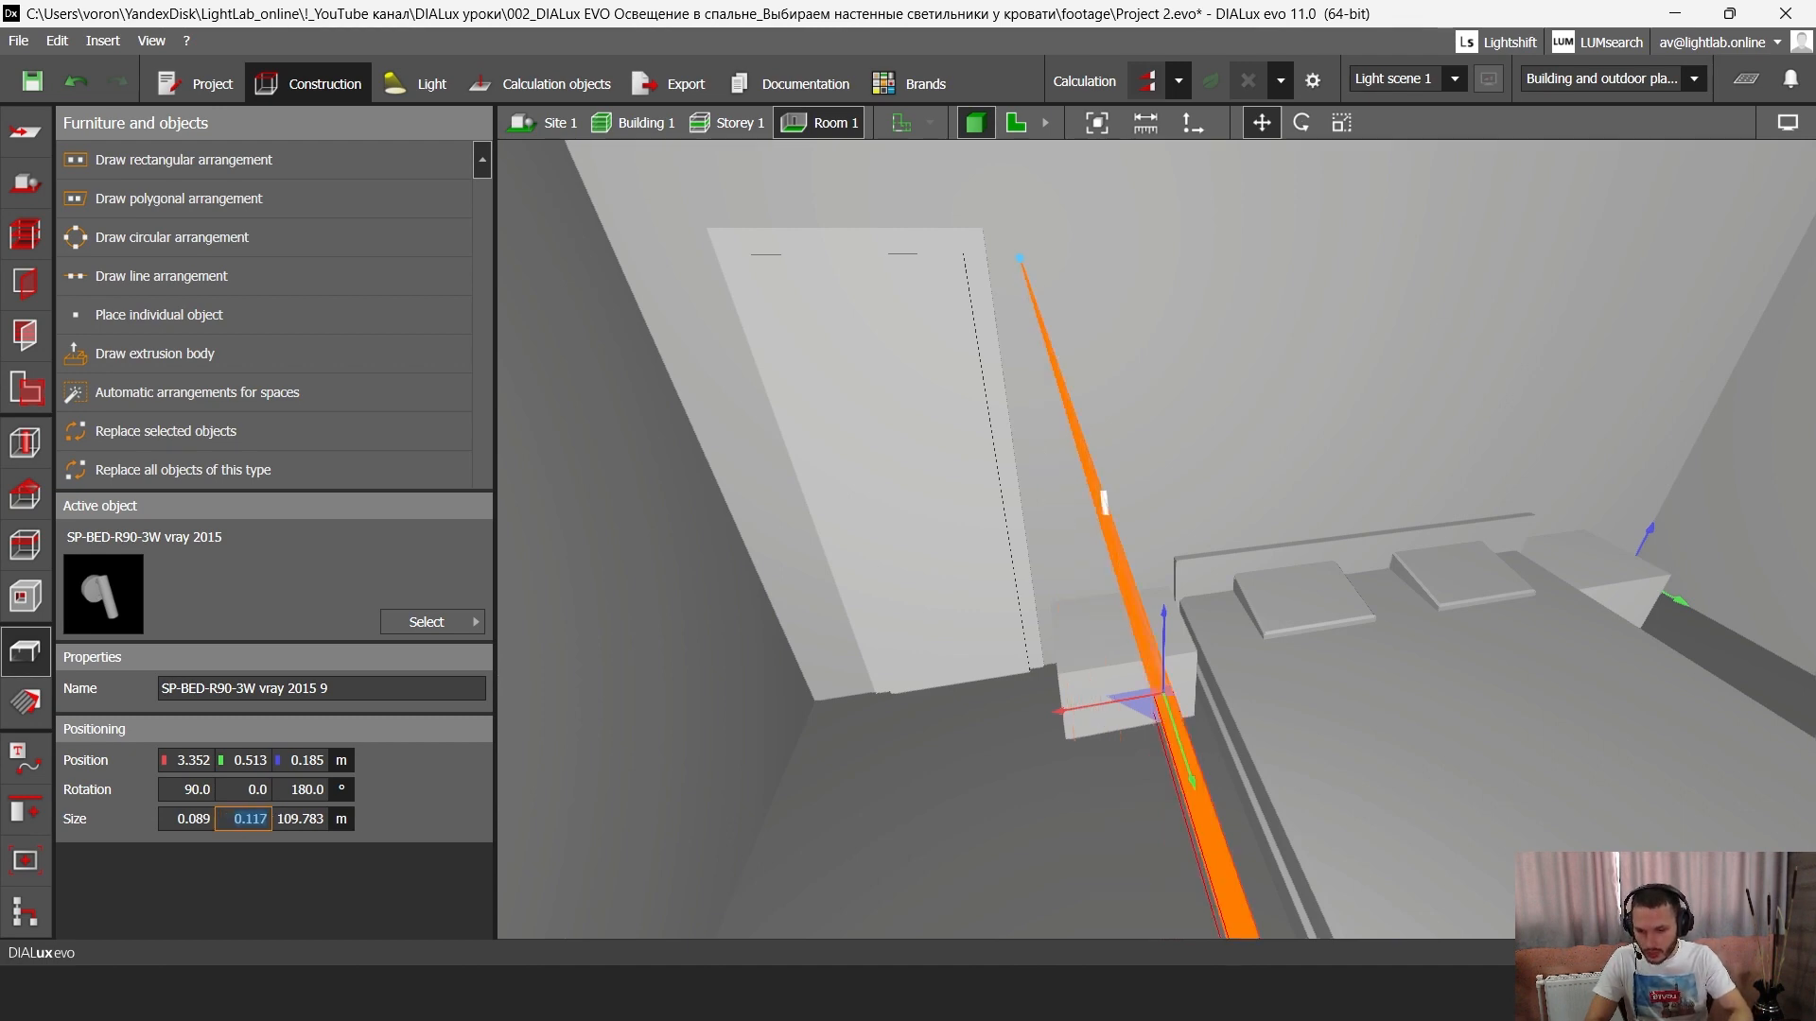
left_click(297, 819)
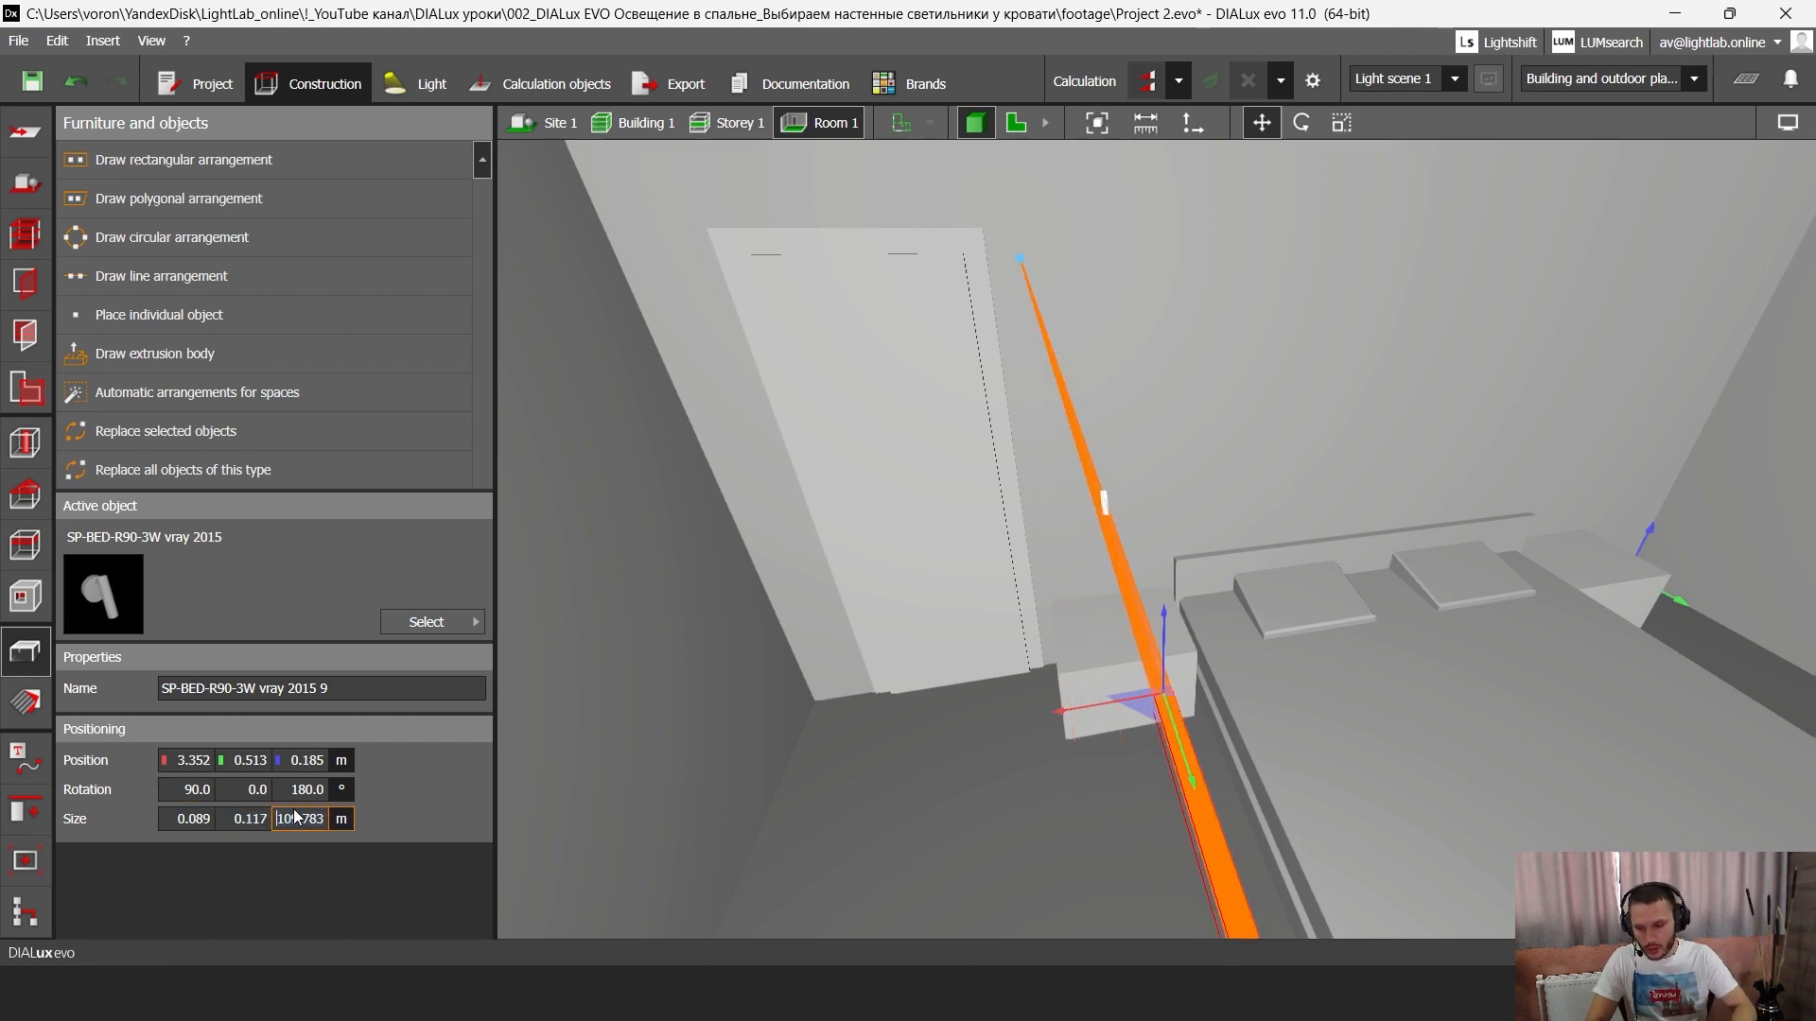
type("0.")
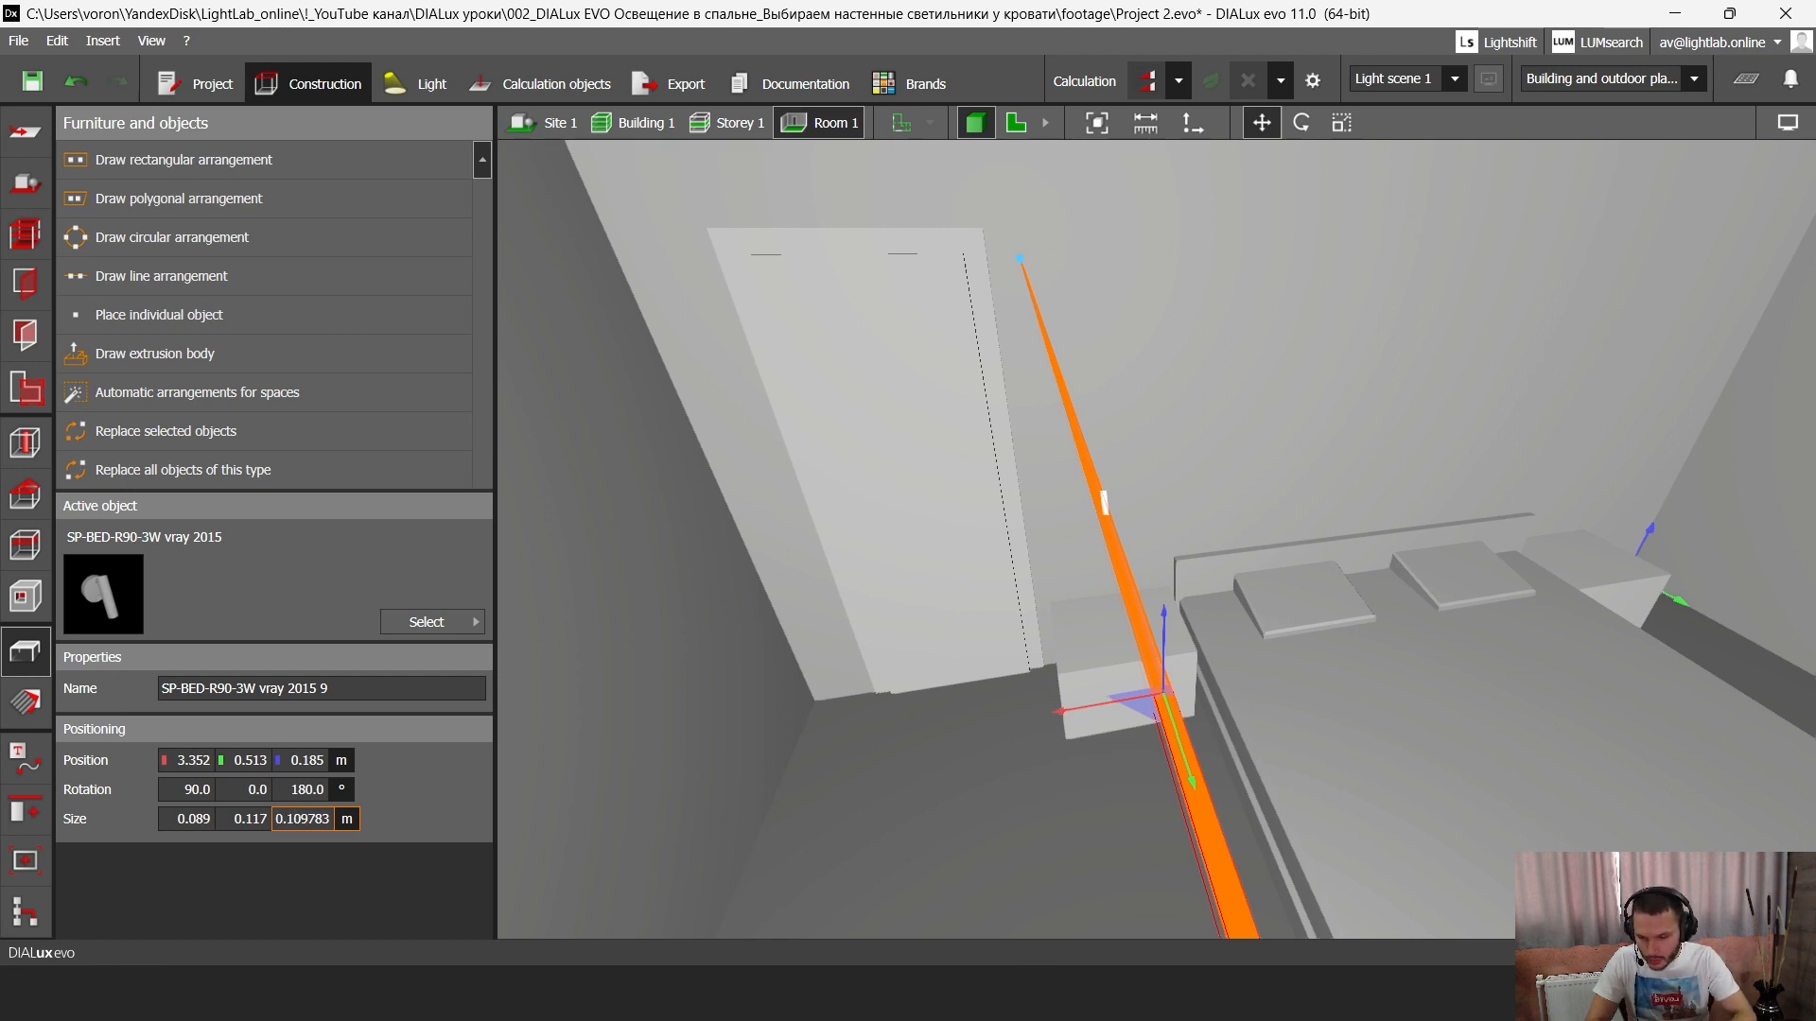
key("Return")
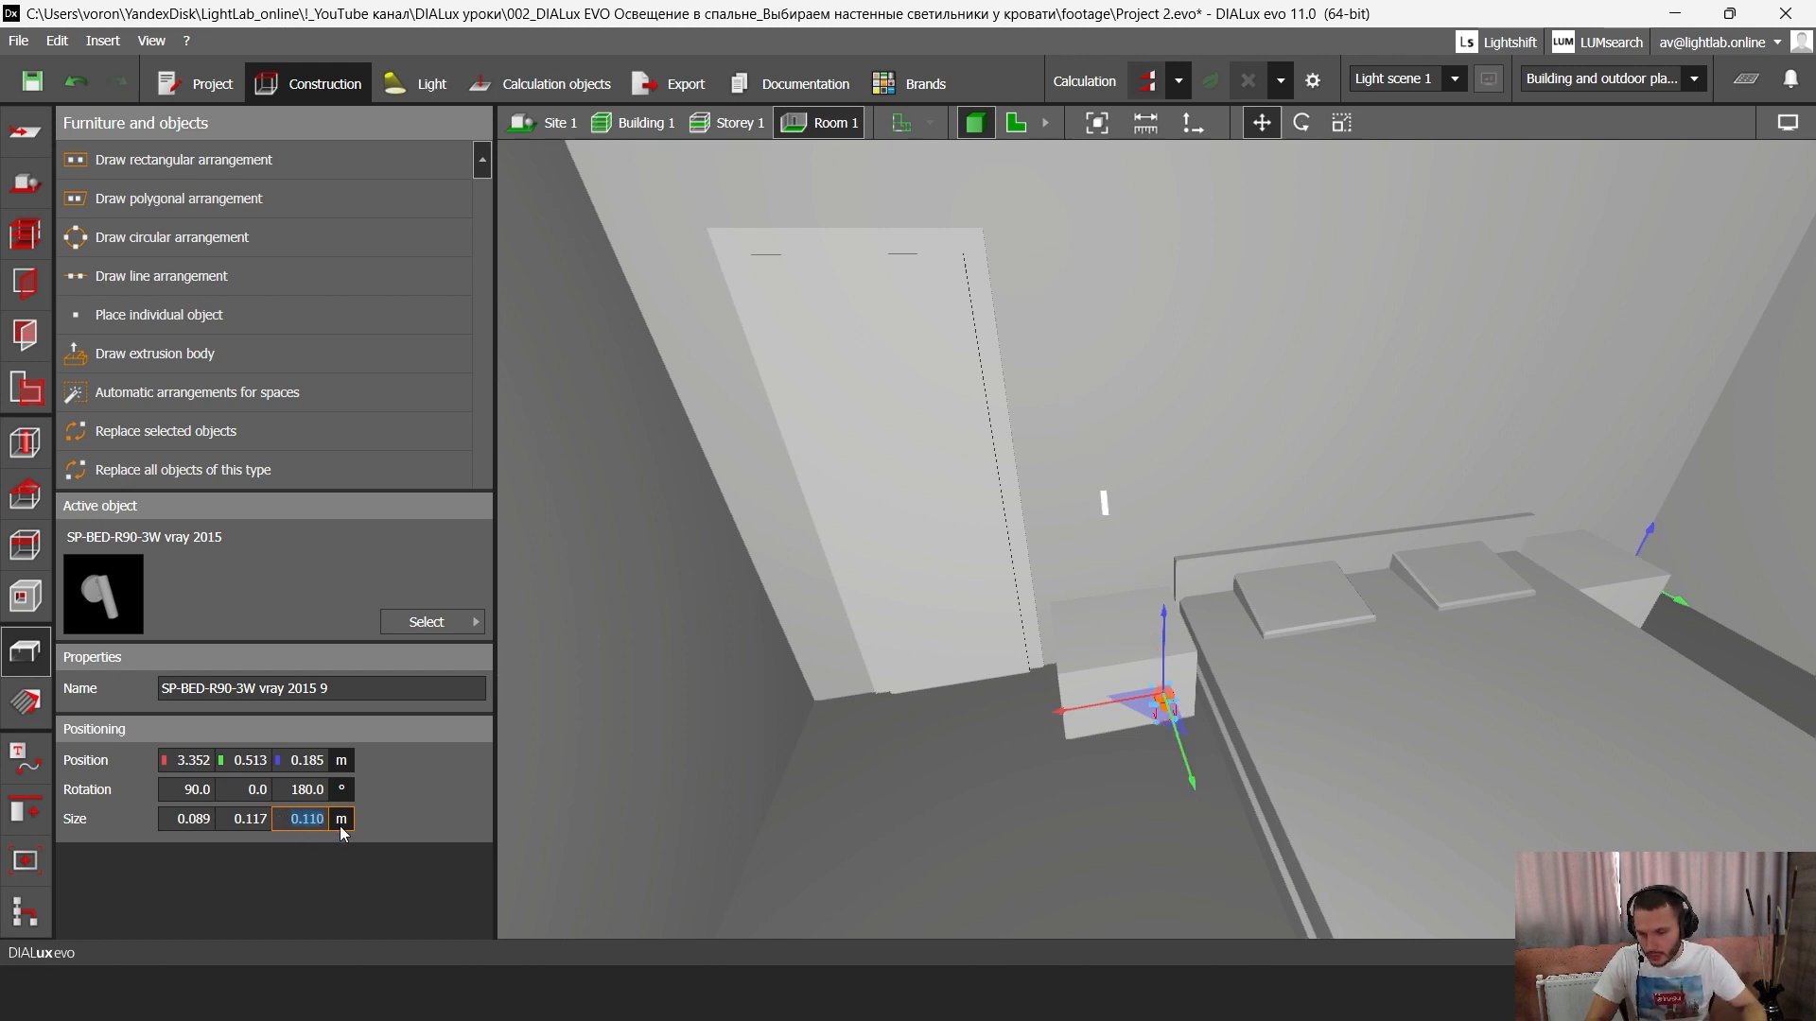
- Raise the lamp model above the bedside table to about Z 0.591 m and turn it to 0° about its X axis
scroll(1131, 664, "up", 5)
right_click_drag(1098, 629, 1195, 643)
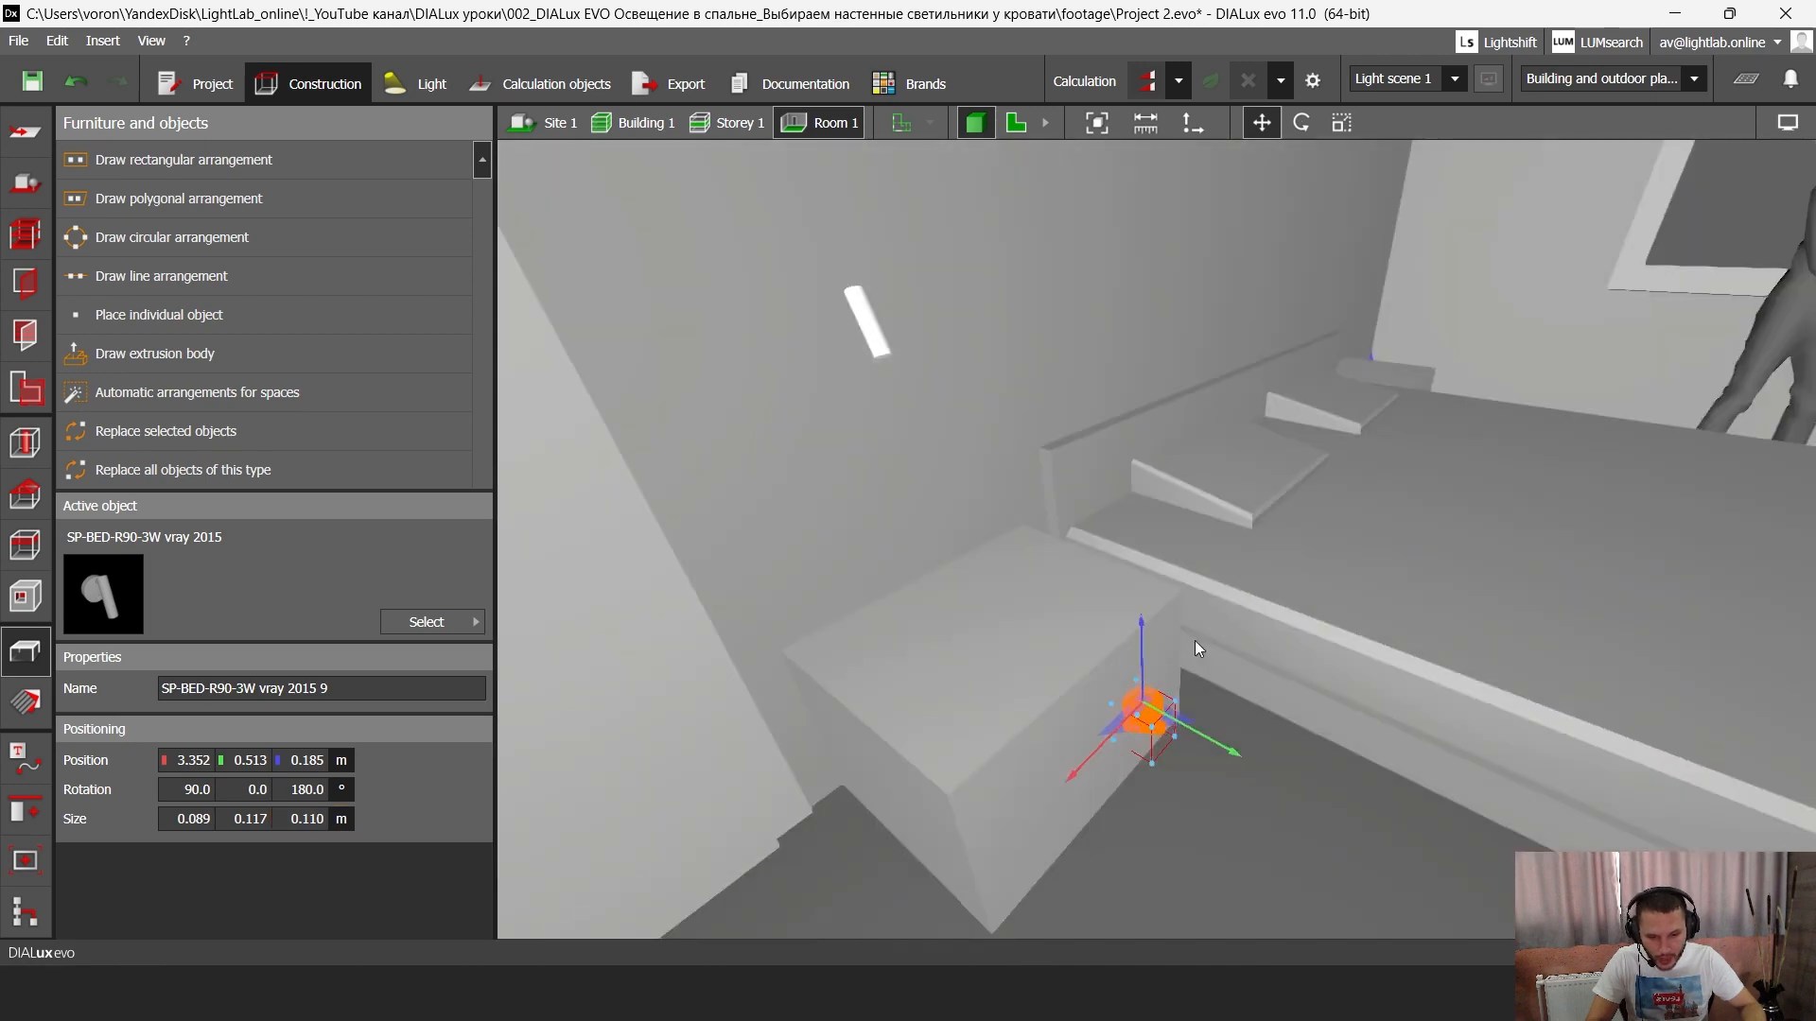
scroll(1139, 655, "up", 3)
left_click_drag(1155, 639, 1222, 397)
right_click_drag(972, 395, 1216, 291)
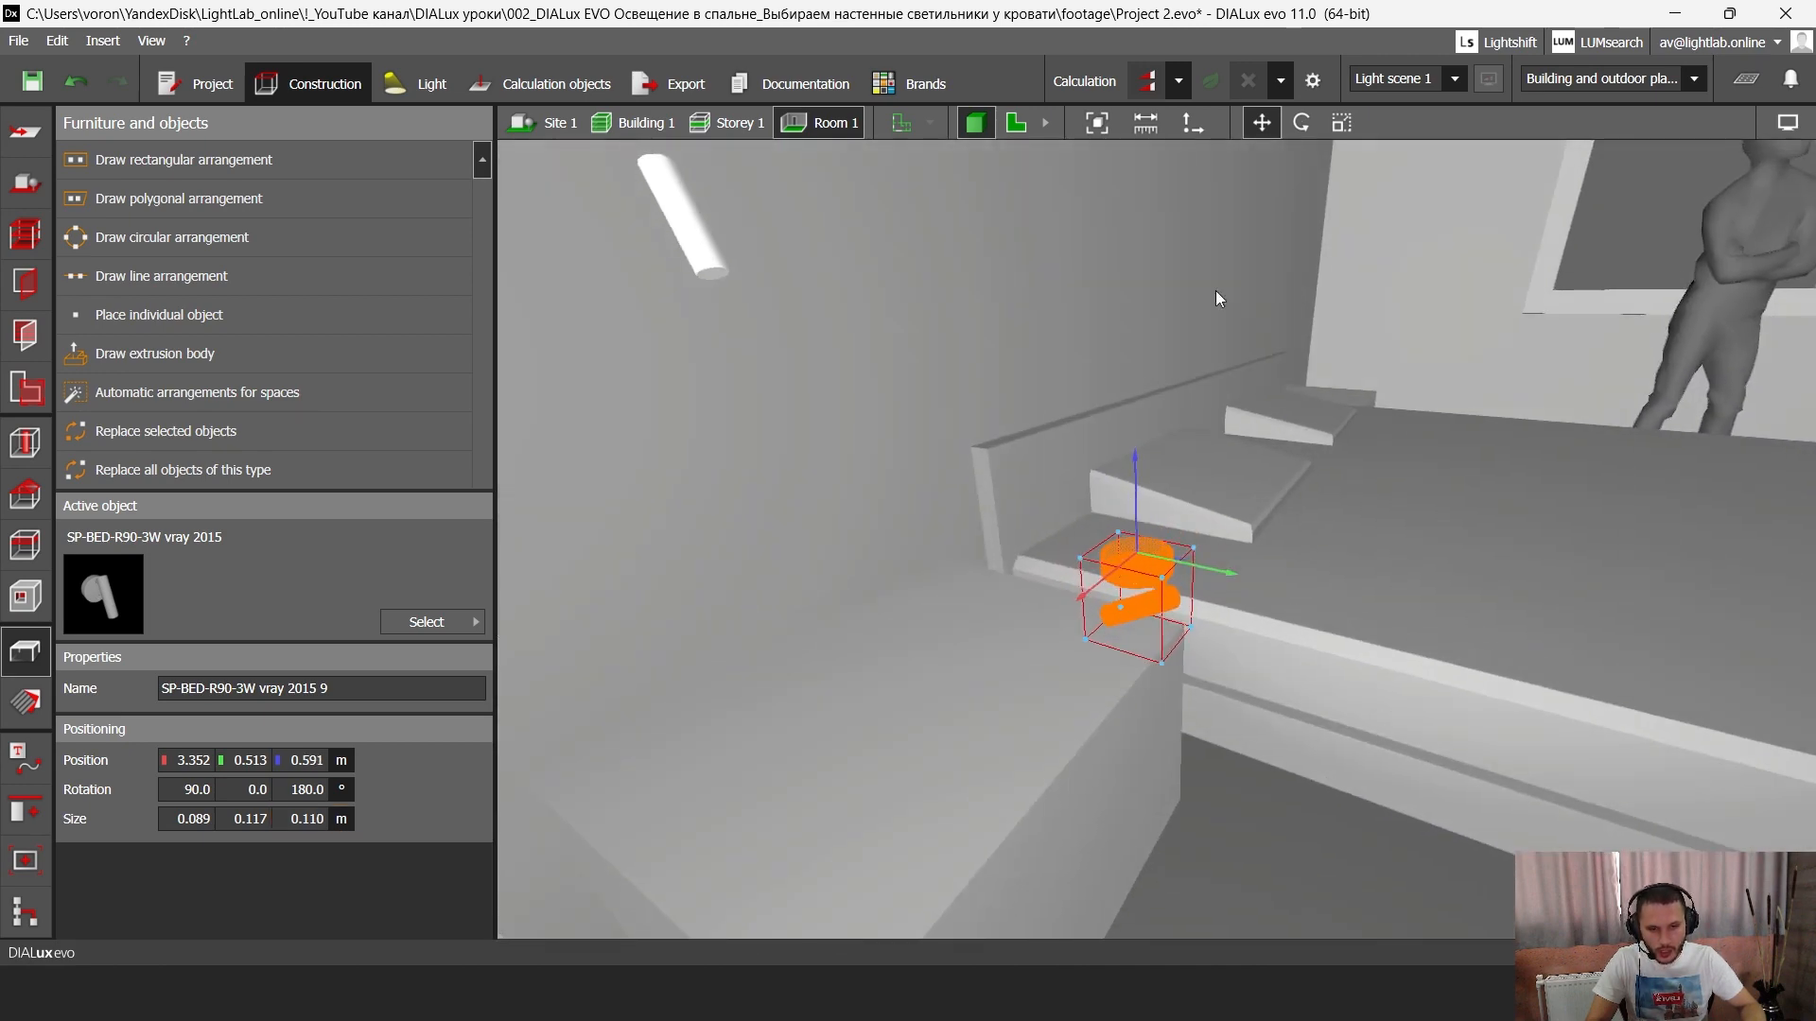
left_click(1303, 123)
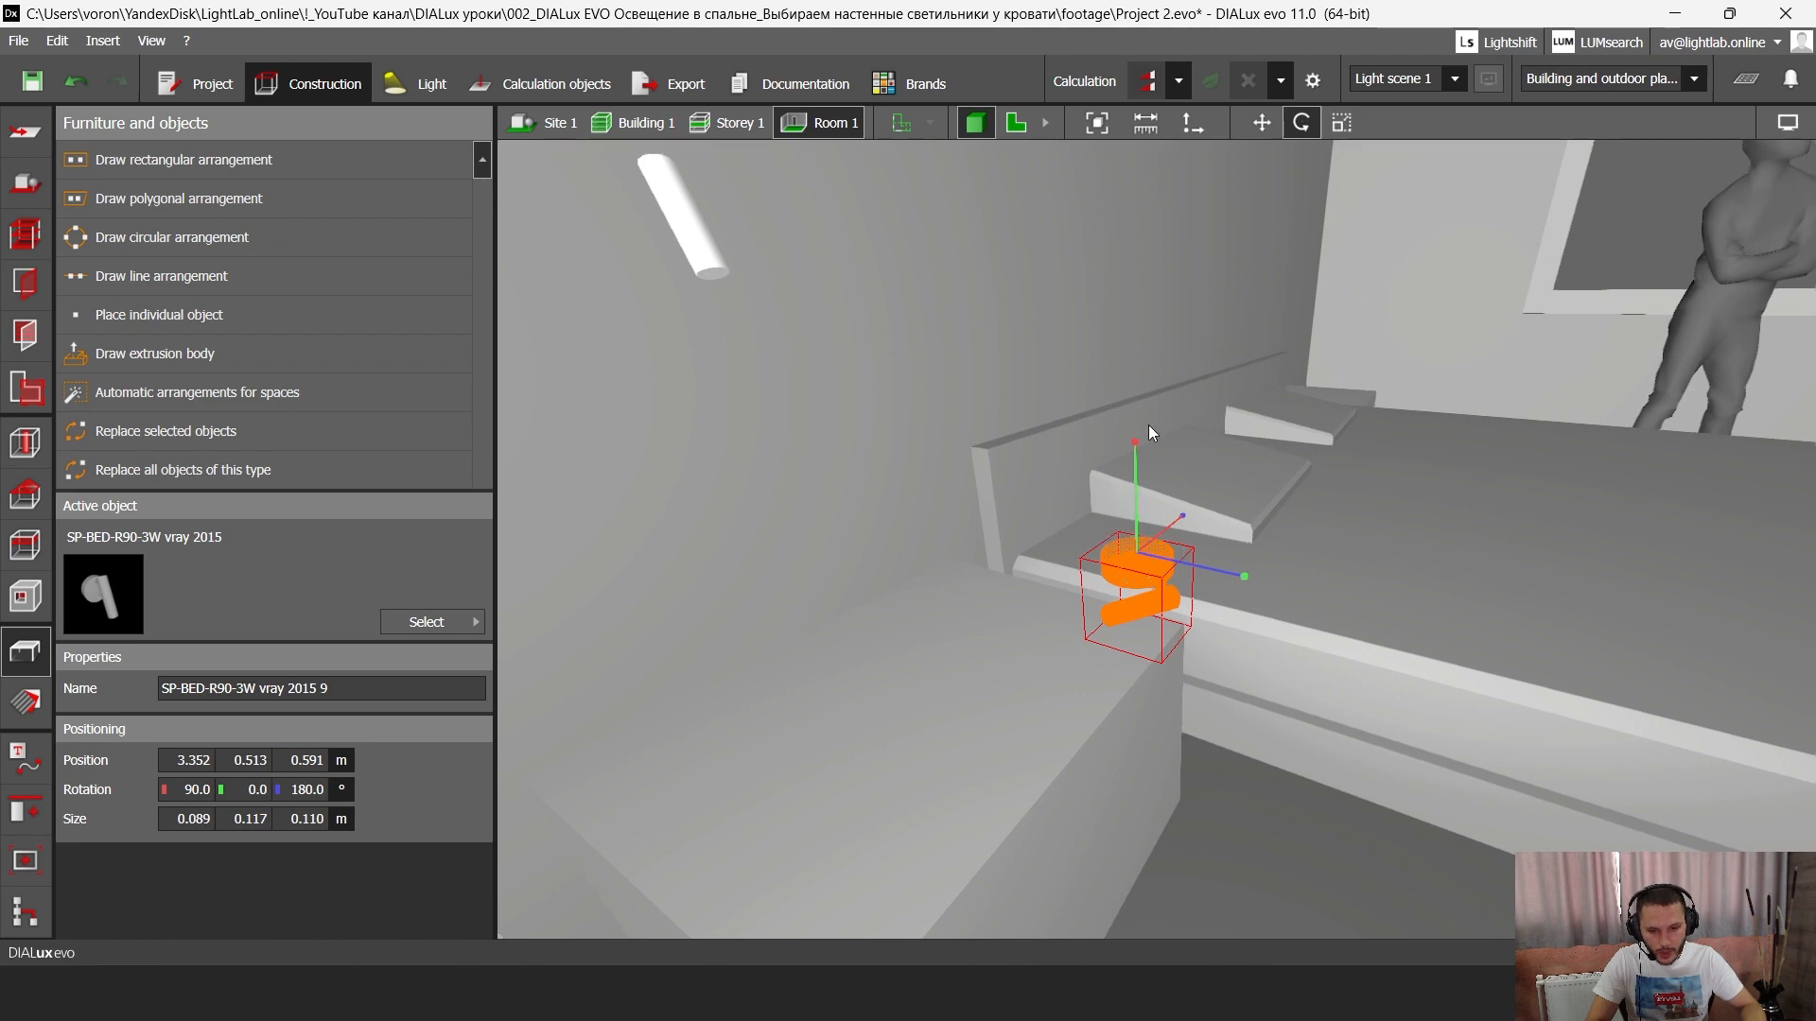
left_click_drag(1131, 452, 1049, 482)
left_click_drag(1021, 552, 1034, 539)
middle_click_drag(1001, 363, 1095, 384)
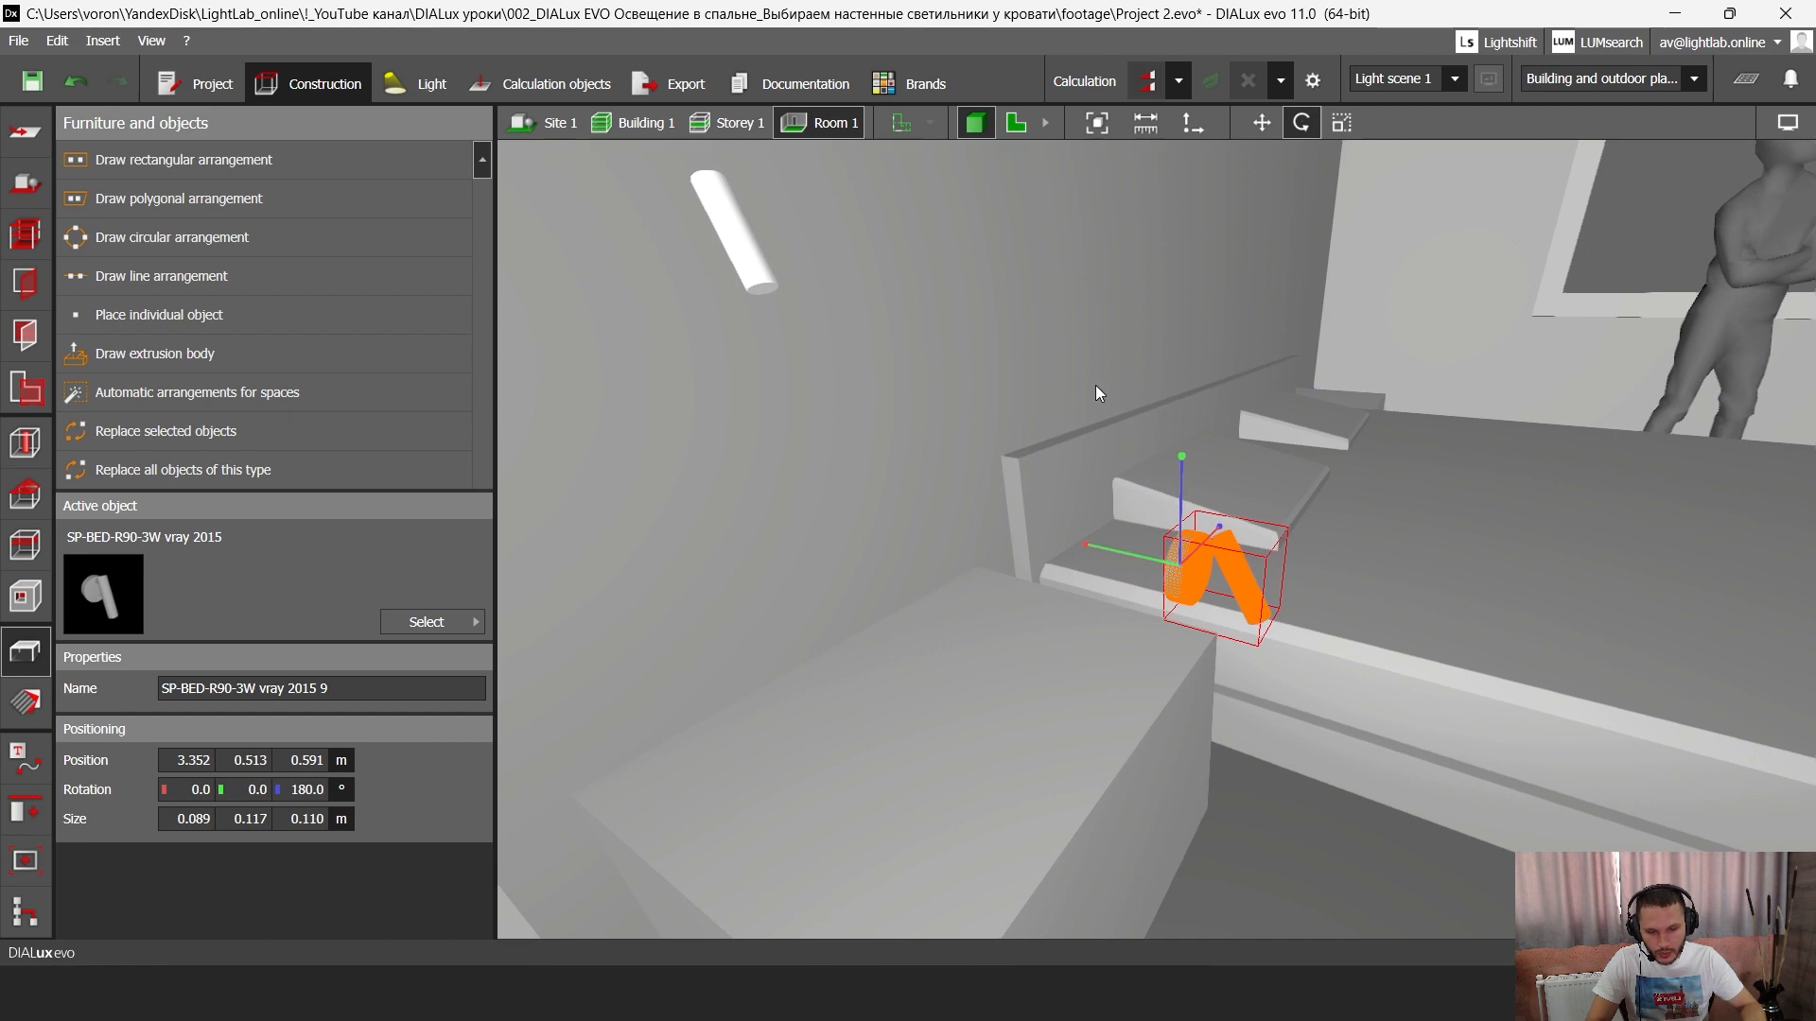
- Move the lamp model close to the wall at about Y 0.047 m and set its height to 1.000 m
left_click(1265, 123)
left_click_drag(1246, 591, 949, 564)
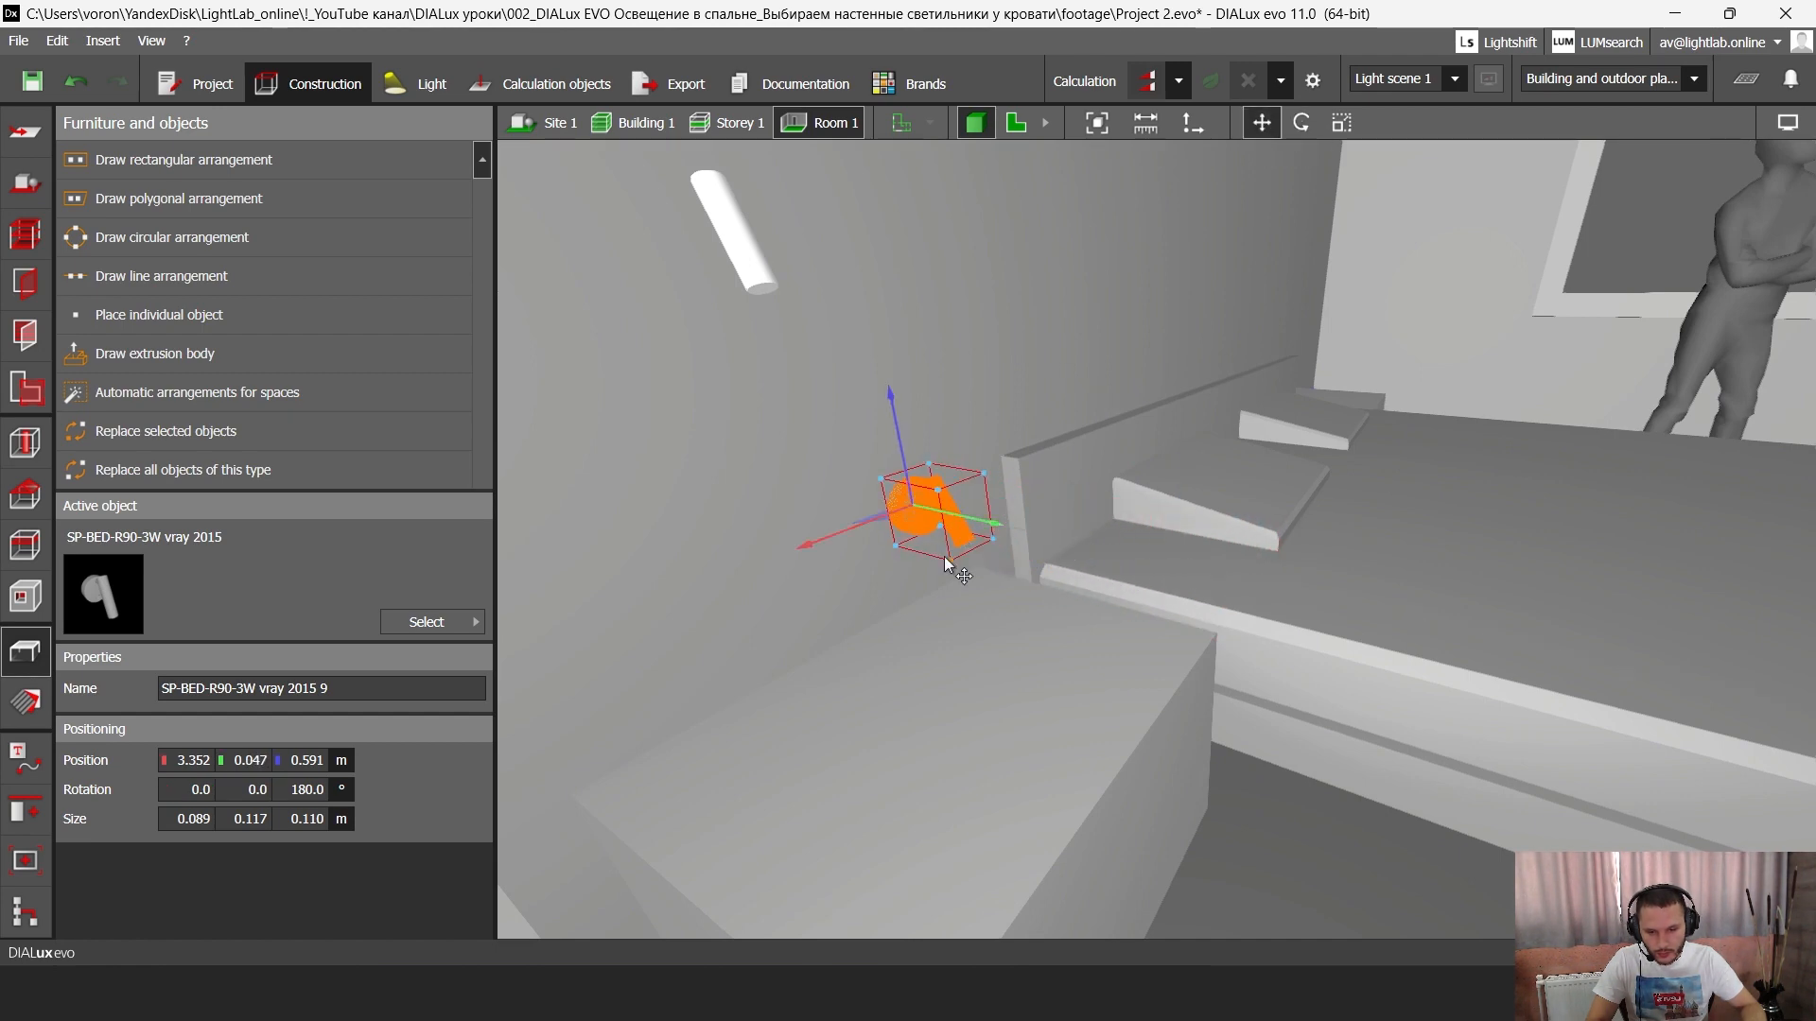
double_click(296, 763)
middle_click_drag(619, 594, 661, 609)
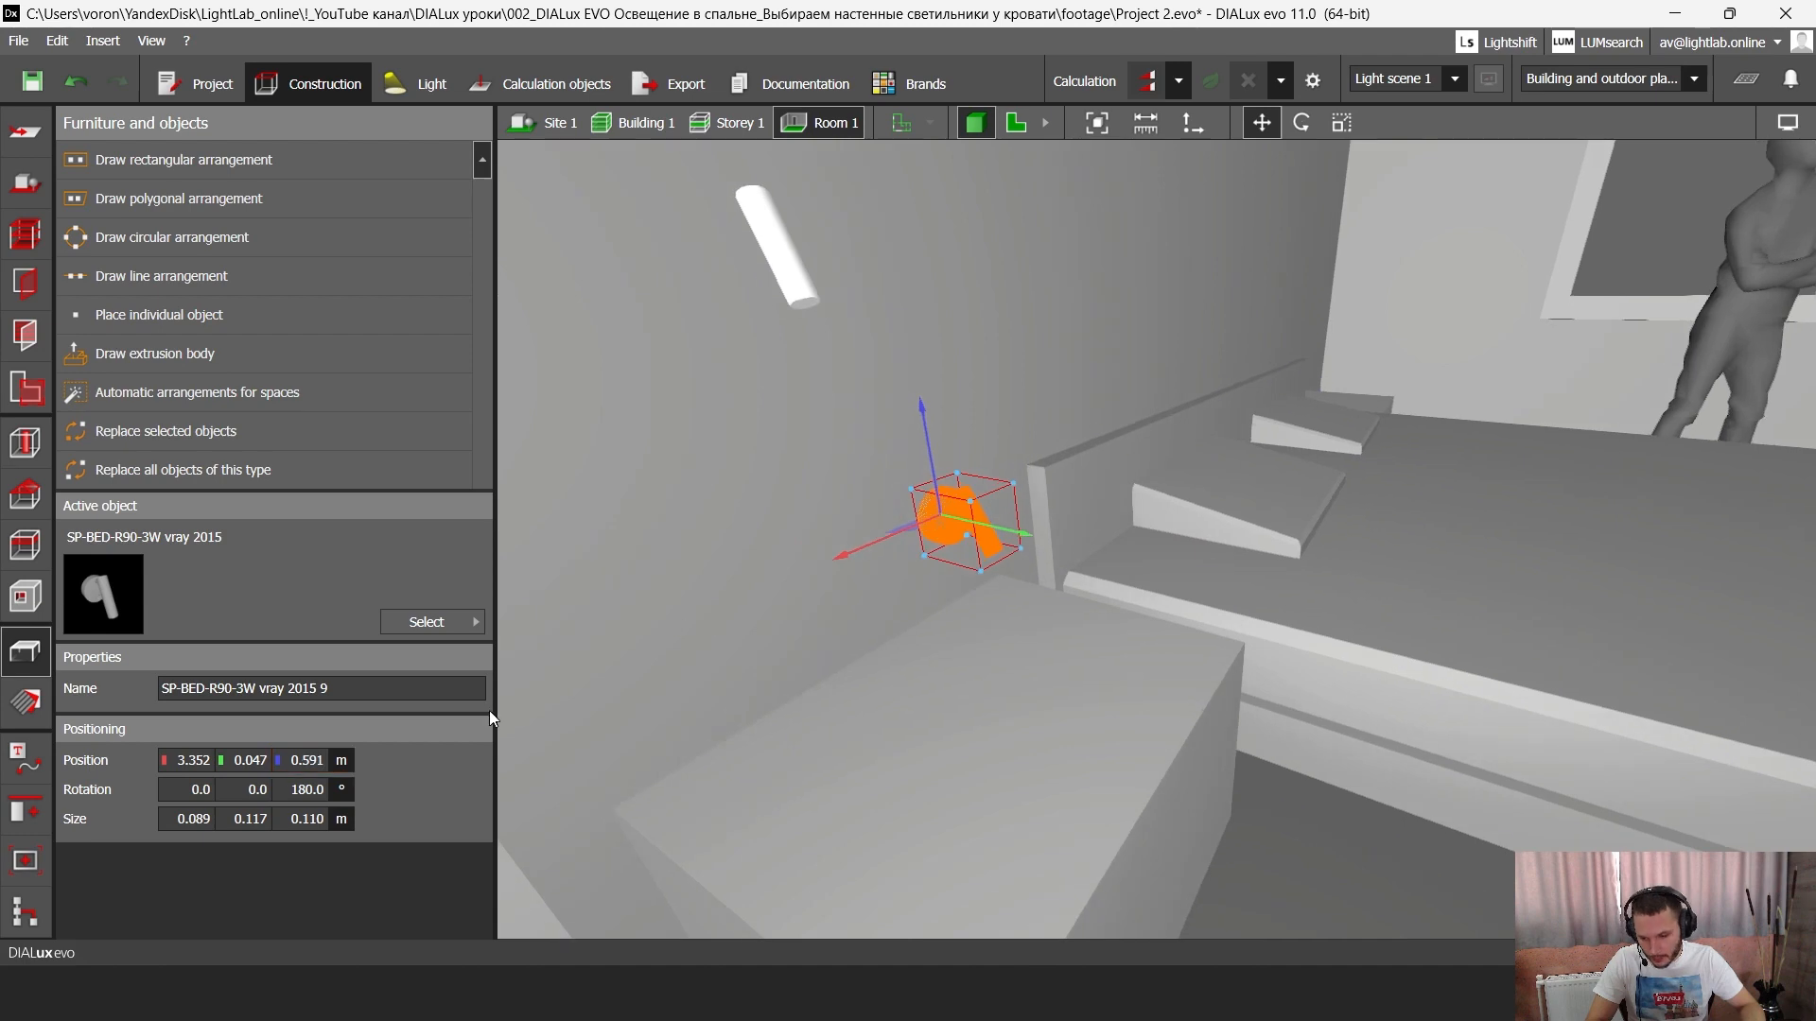
key("Return")
- Align the lamp model with the luminaire in plan at about X 3.517 m, flush with the wall at Y 0.000 m, then deselect it
middle_click_drag(865, 695, 886, 393)
left_click(1016, 123)
scroll(1002, 700, "down", 3)
scroll(886, 394, "up", 6)
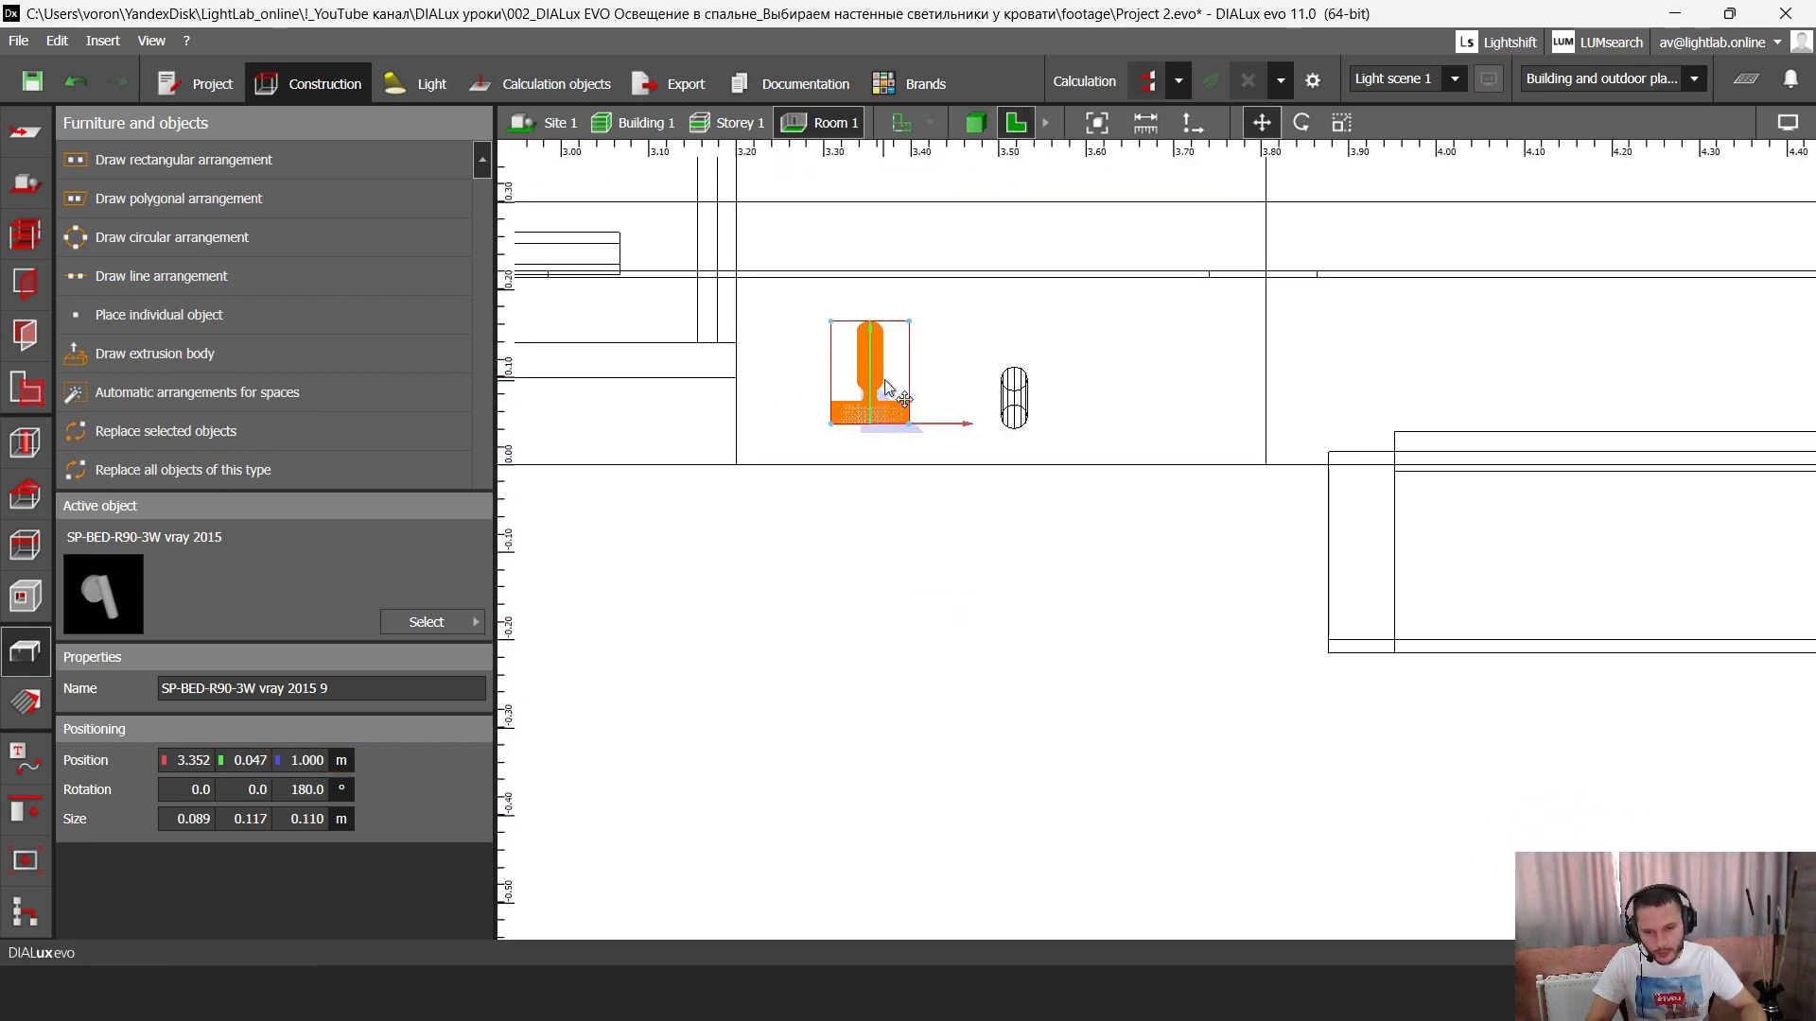
left_click_drag(948, 440, 1169, 452)
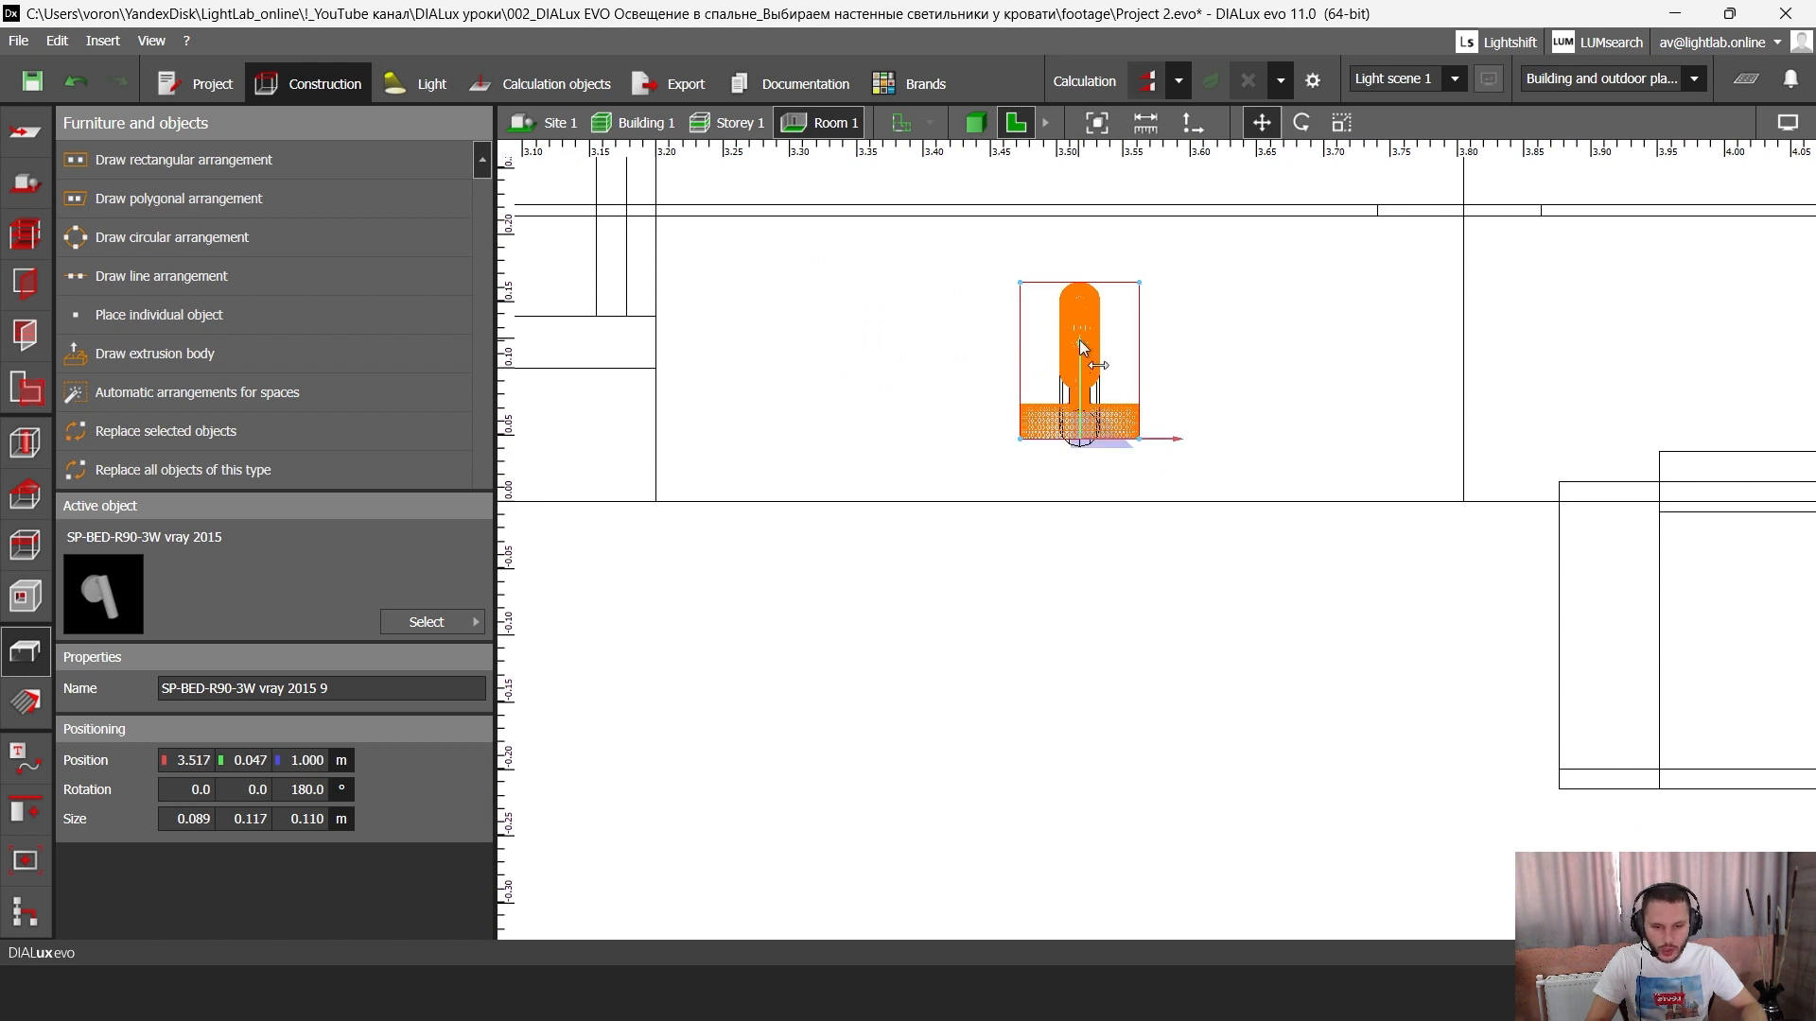
left_click_drag(1081, 346, 1086, 417)
scroll(1101, 430, "up", 3)
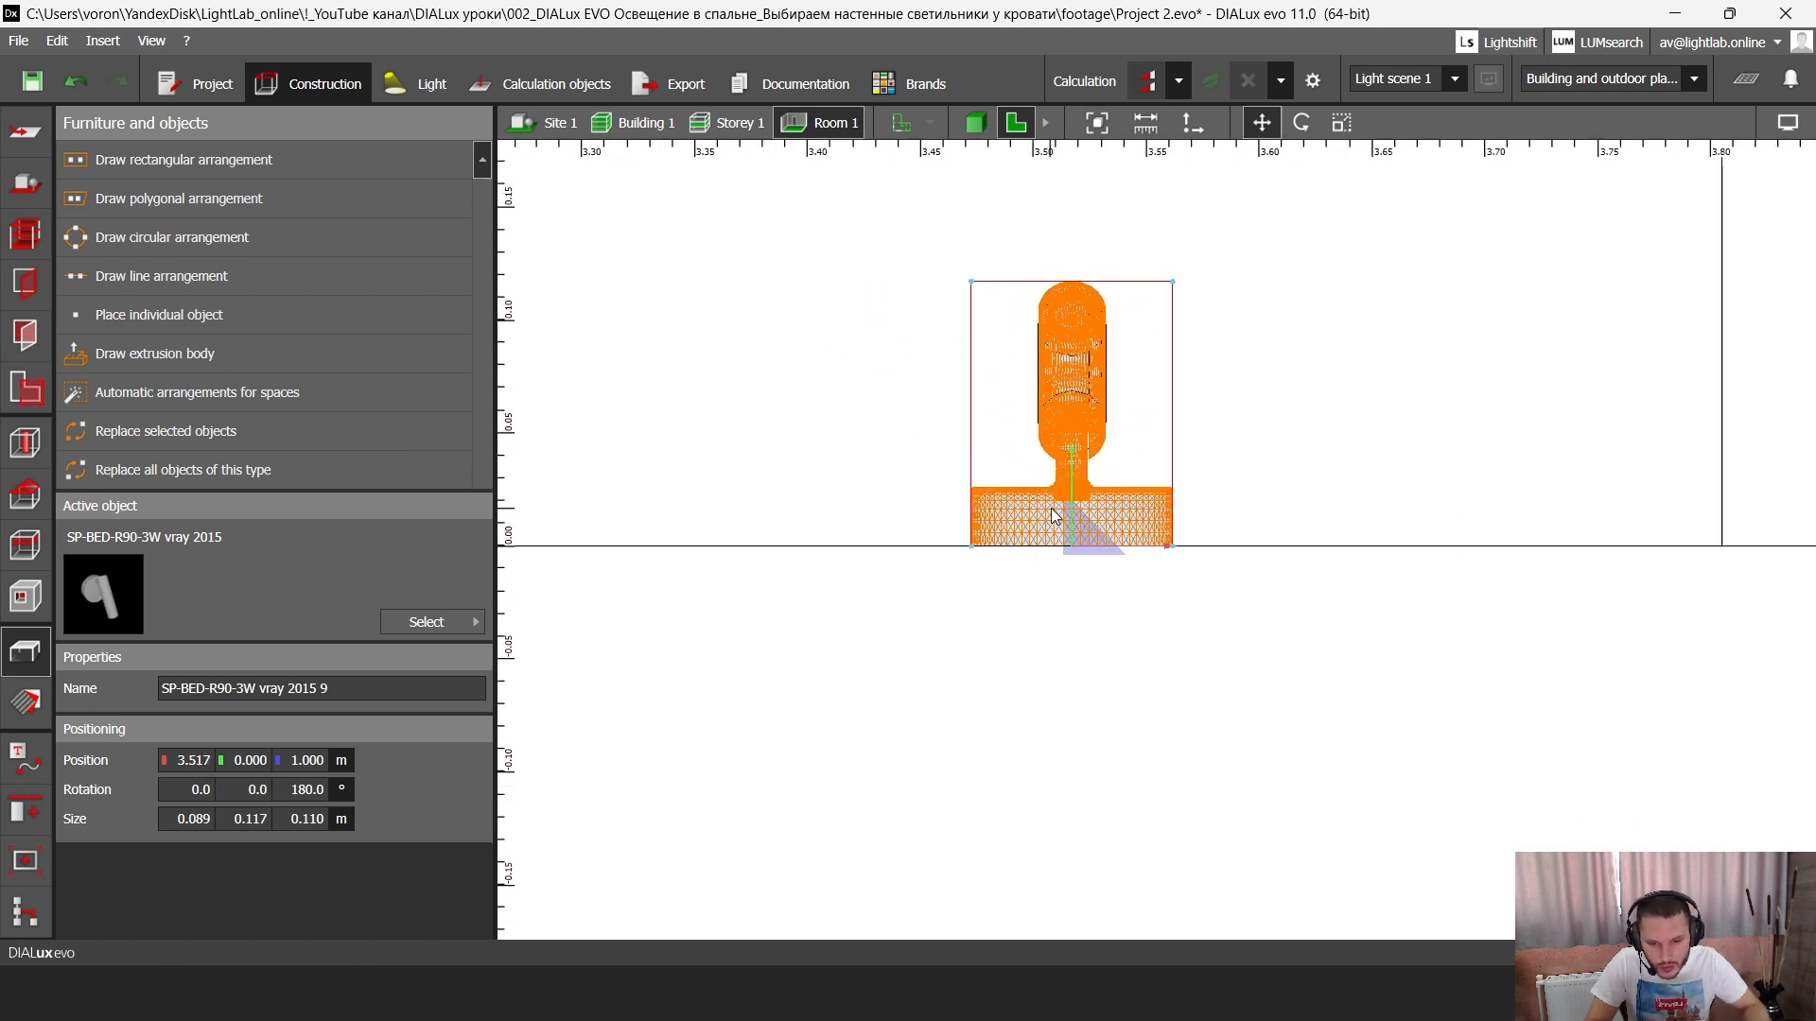
middle_click_drag(1055, 515, 1058, 527)
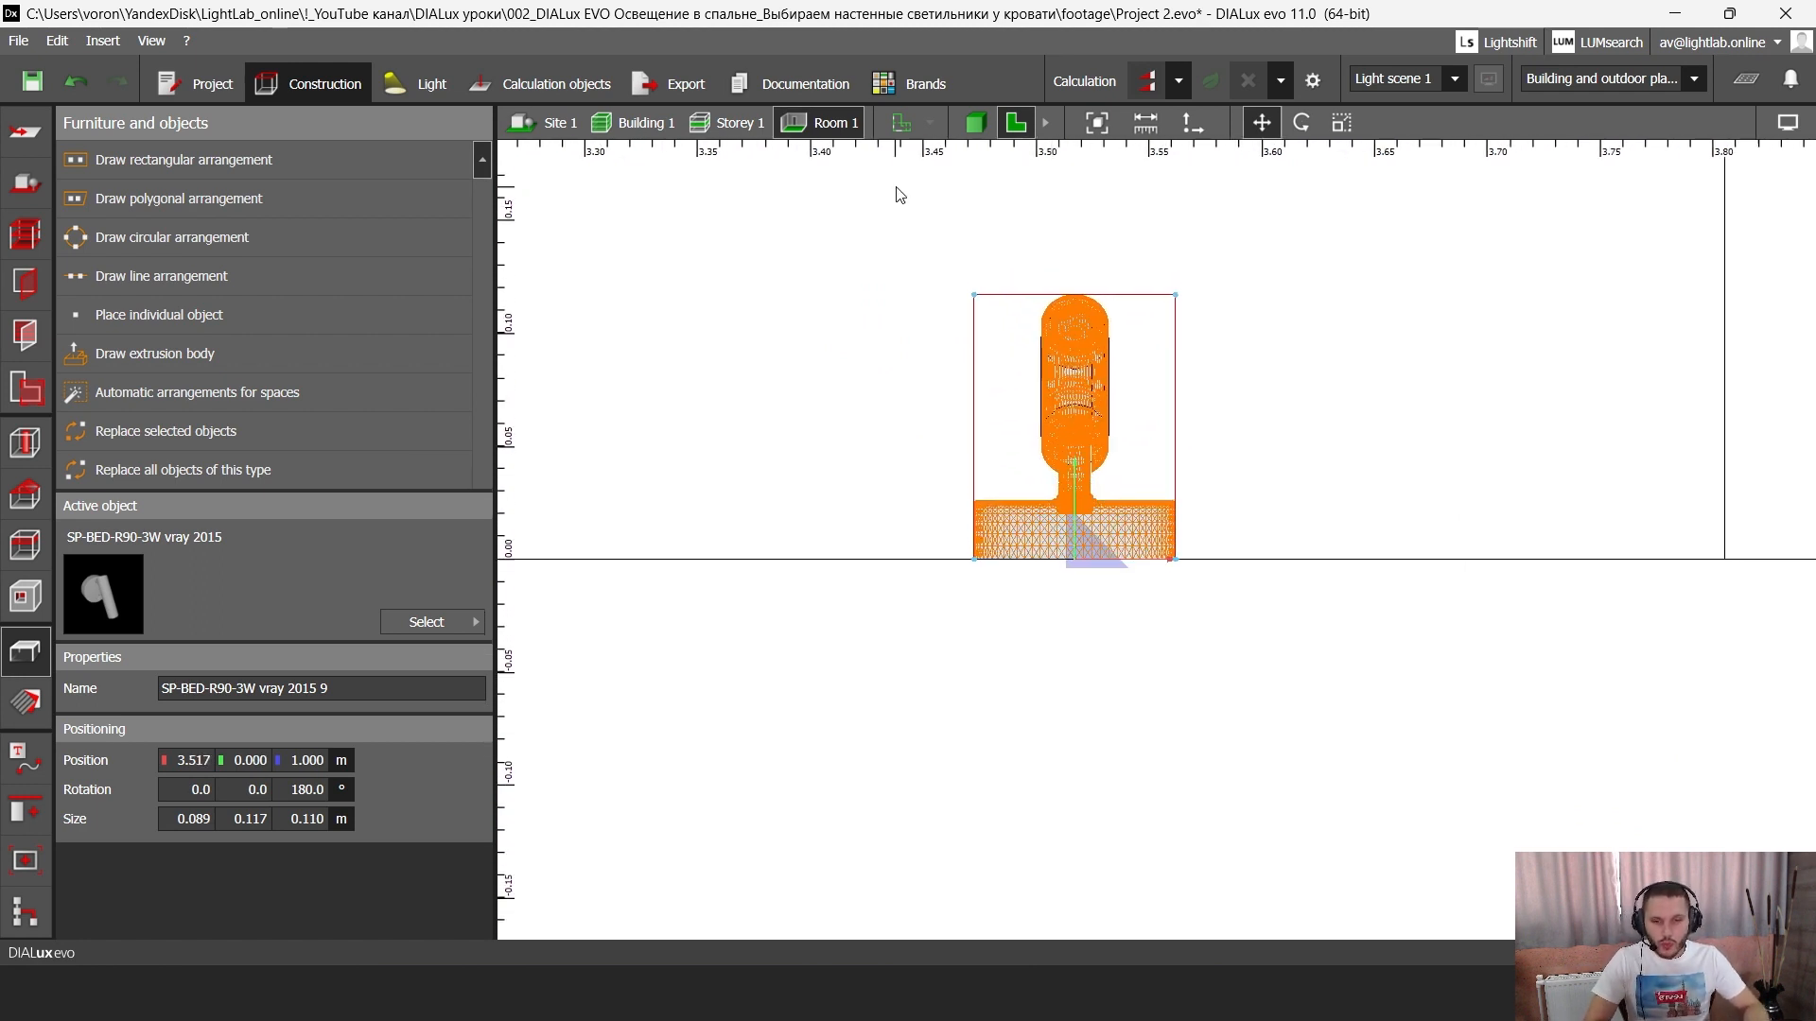
left_click(976, 123)
right_click_drag(1147, 366, 1194, 456)
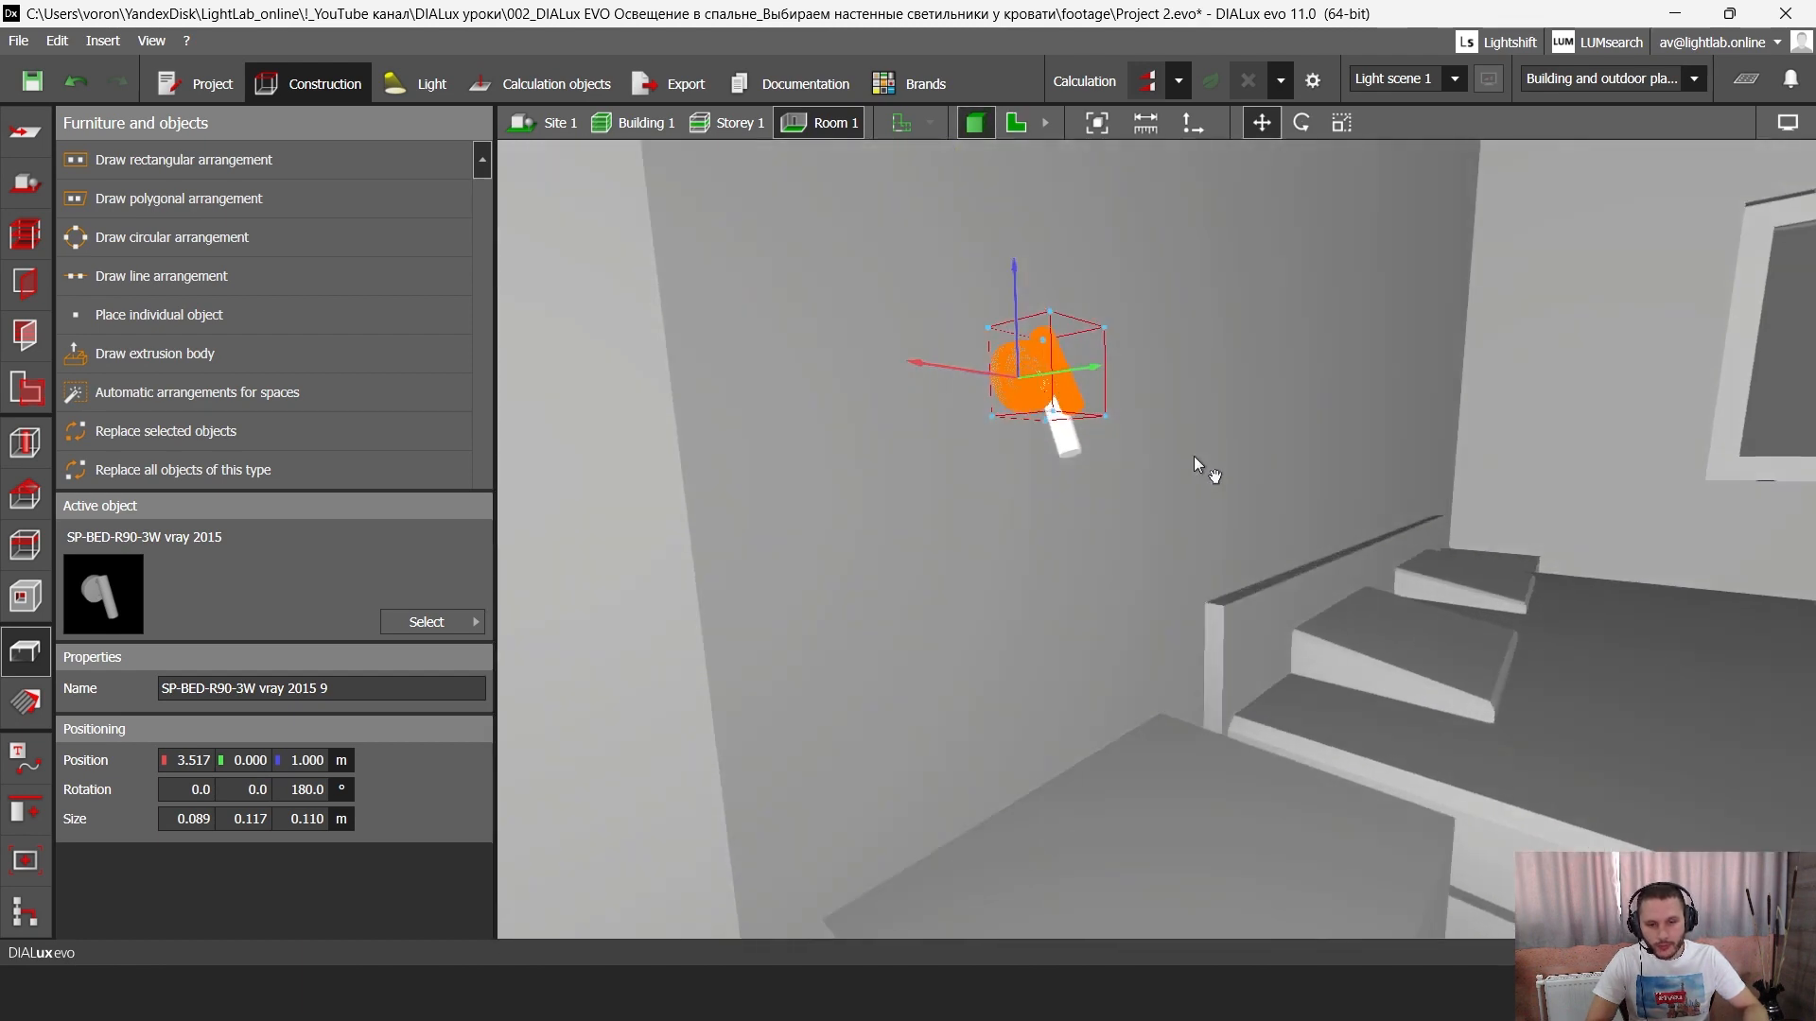
middle_click_drag(1193, 456, 1224, 437)
left_click(1224, 437)
- Move the luminaire onto the lamp model's head in side view, at about Y 0.060 m and Z 1.040 m, and tilt it to 30° about X
right_click_drag(1223, 437, 1125, 546)
left_click(916, 542)
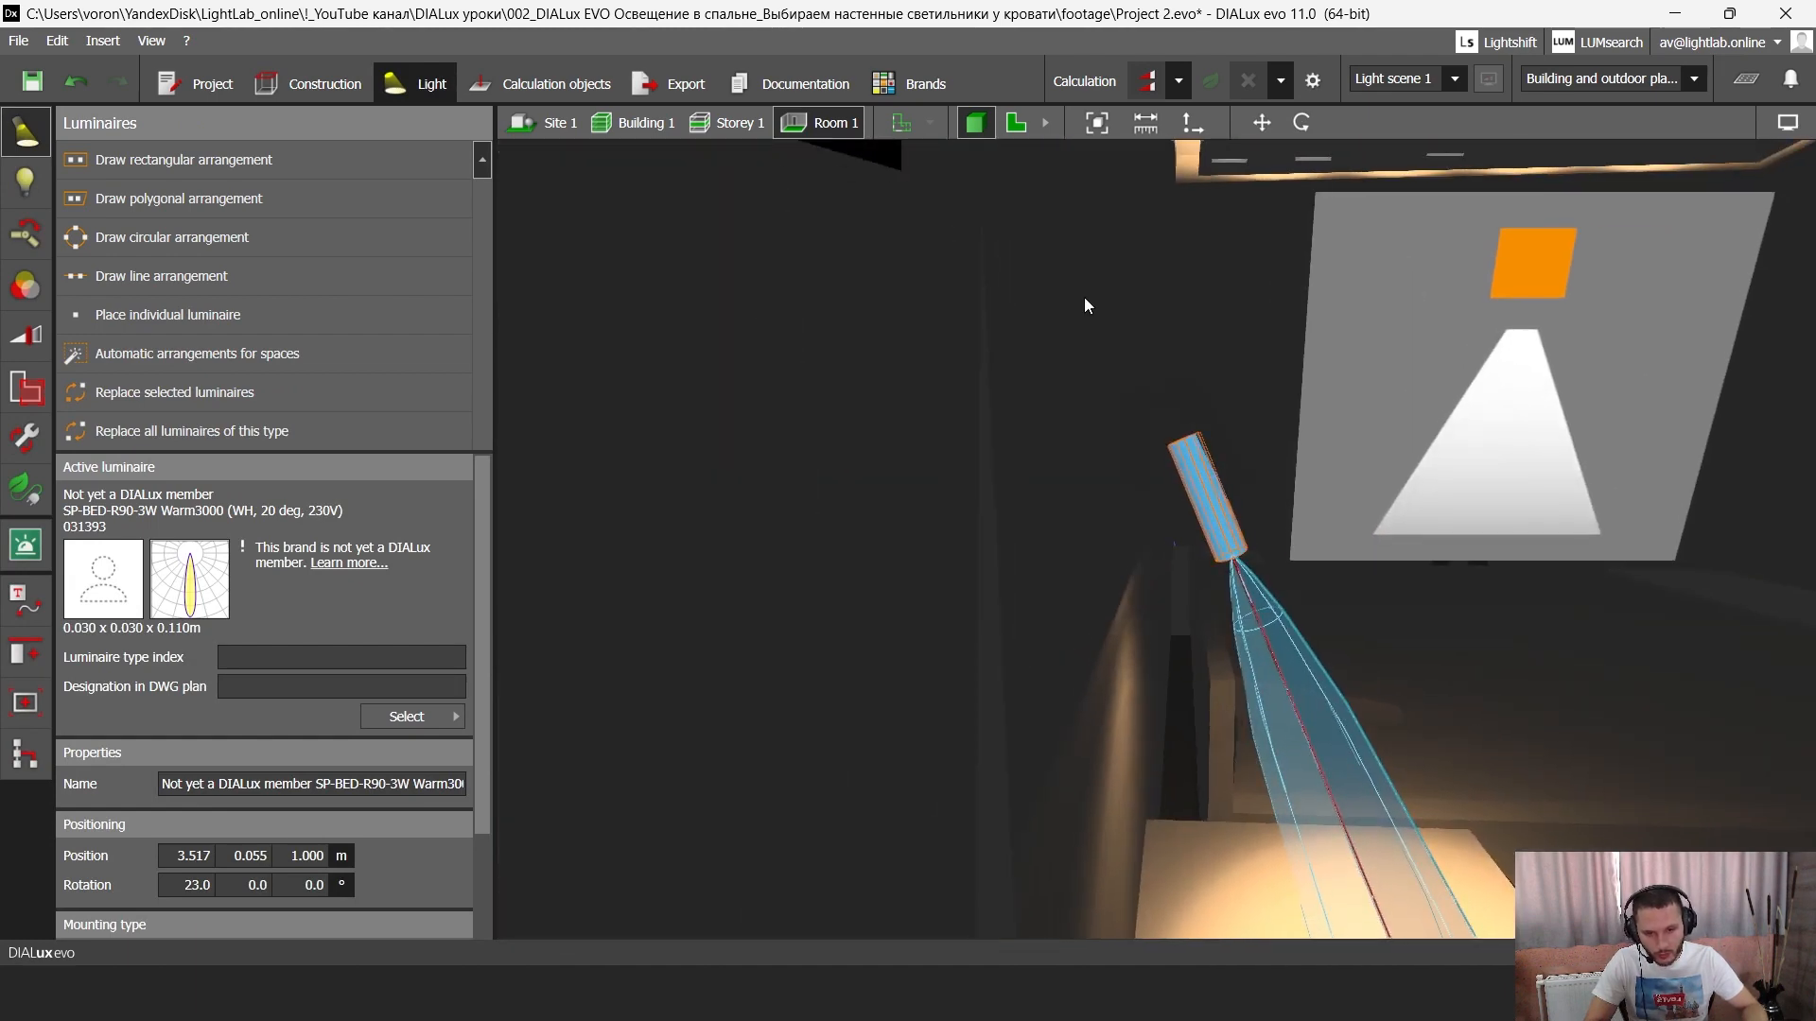
left_click(1045, 123)
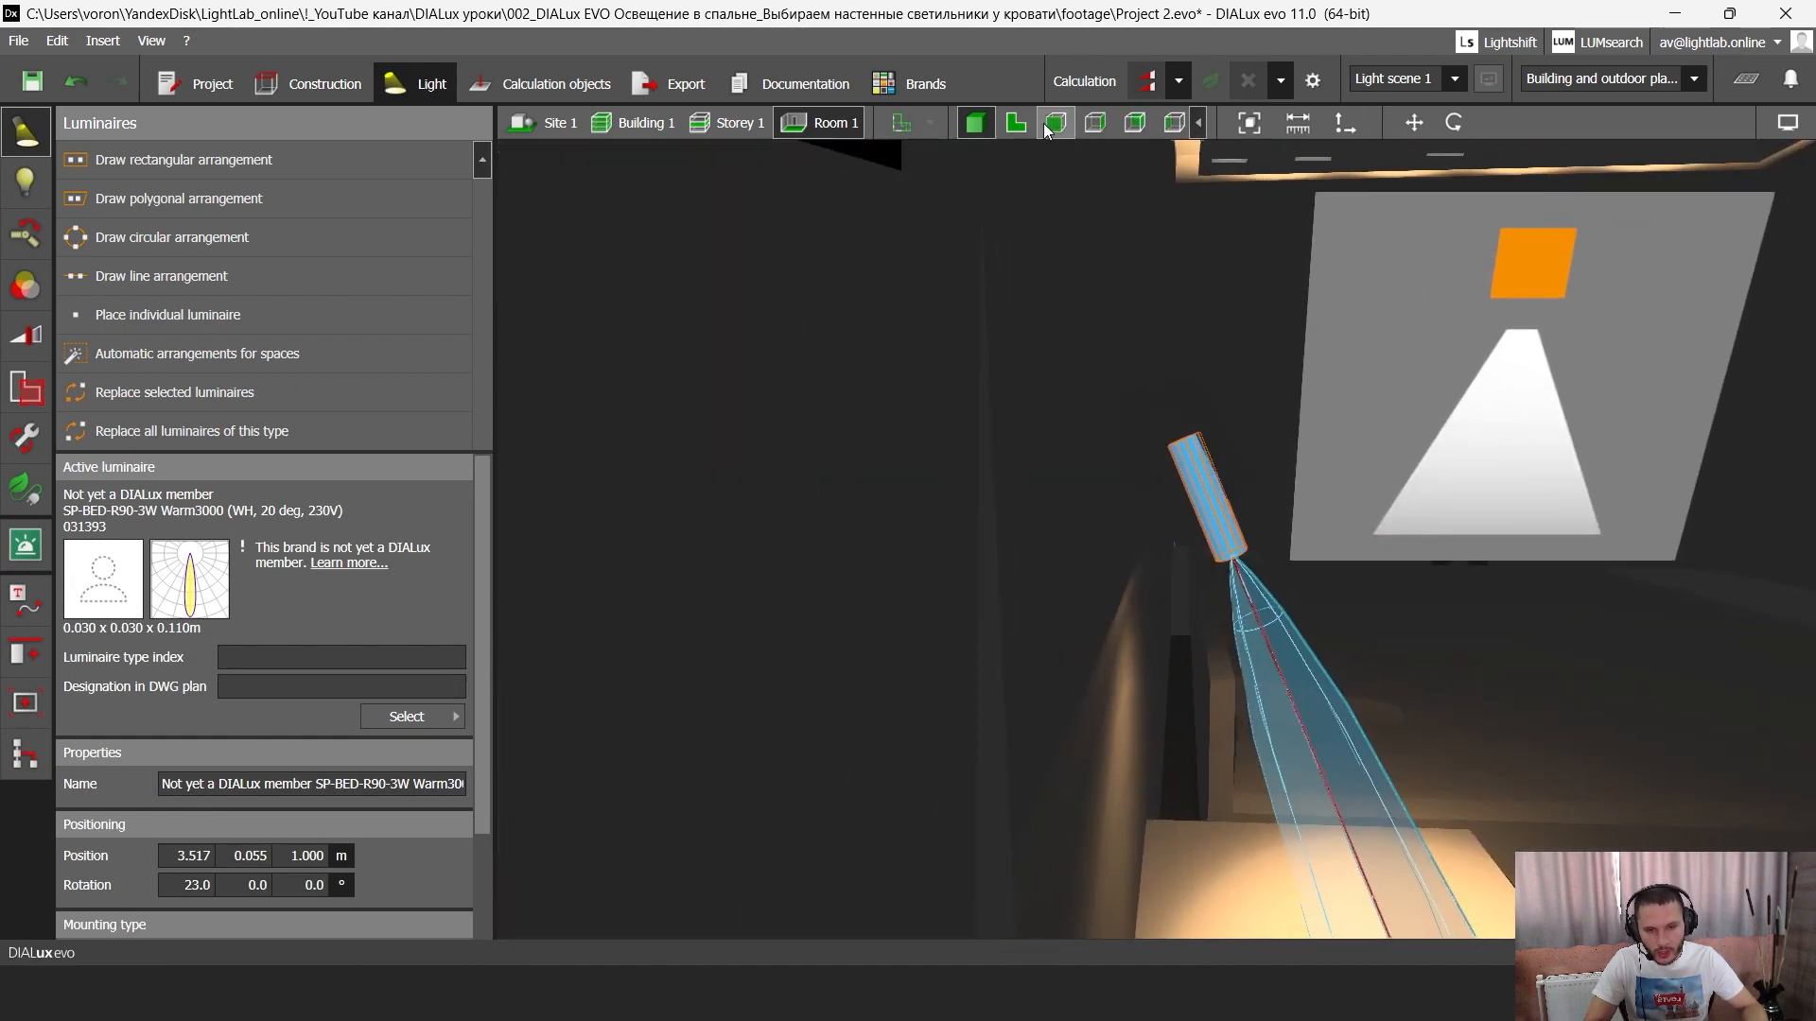
left_click(1092, 123)
scroll(1059, 170, "up", 1)
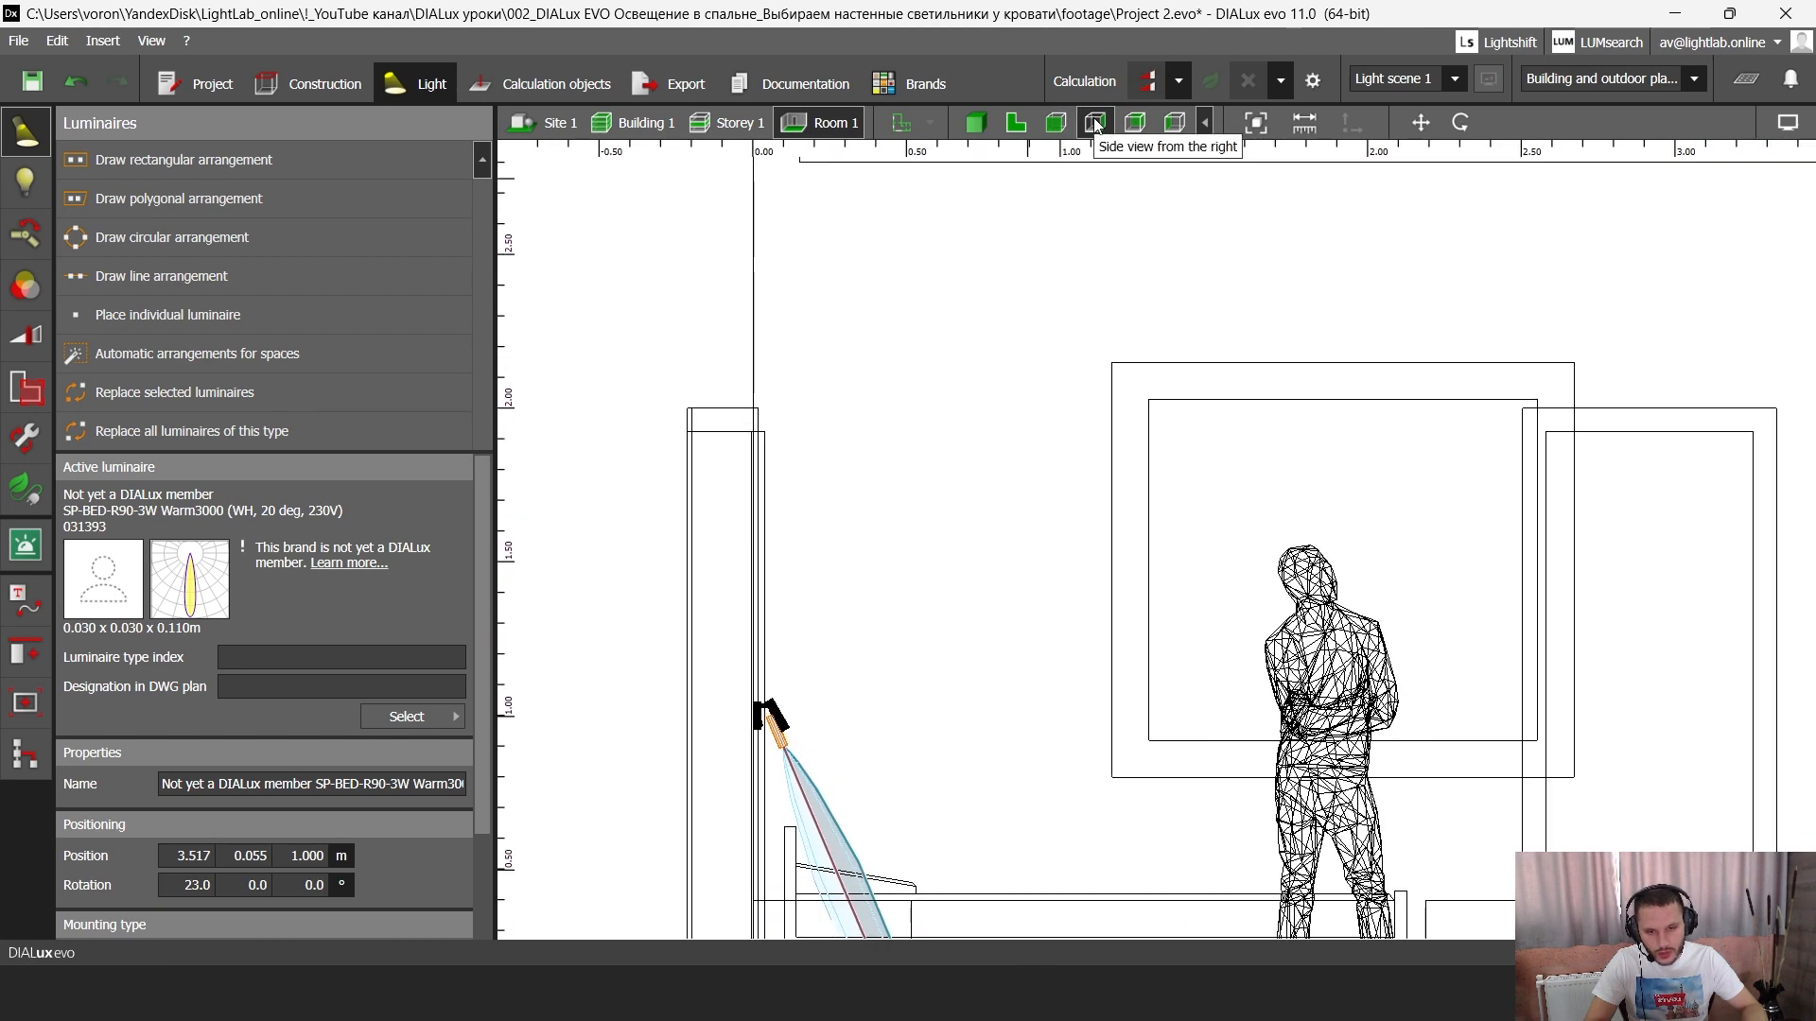
scroll(1040, 558, "up", 5)
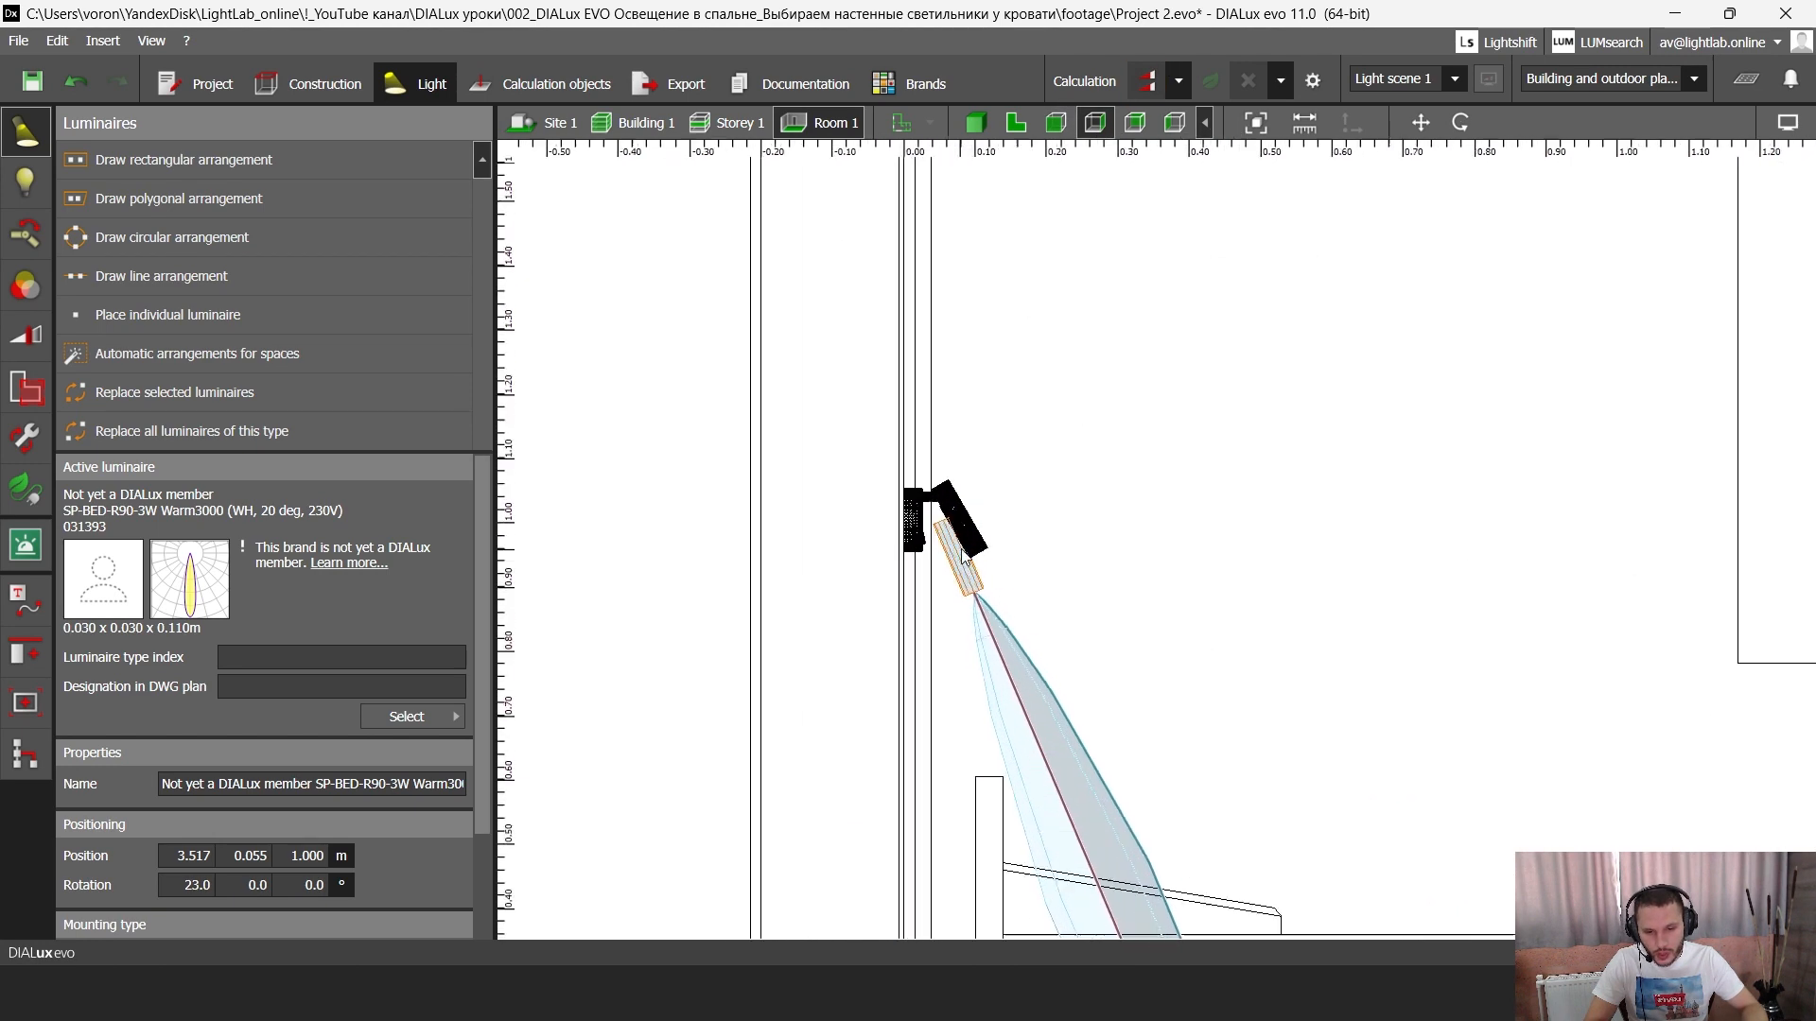
left_click(1044, 564)
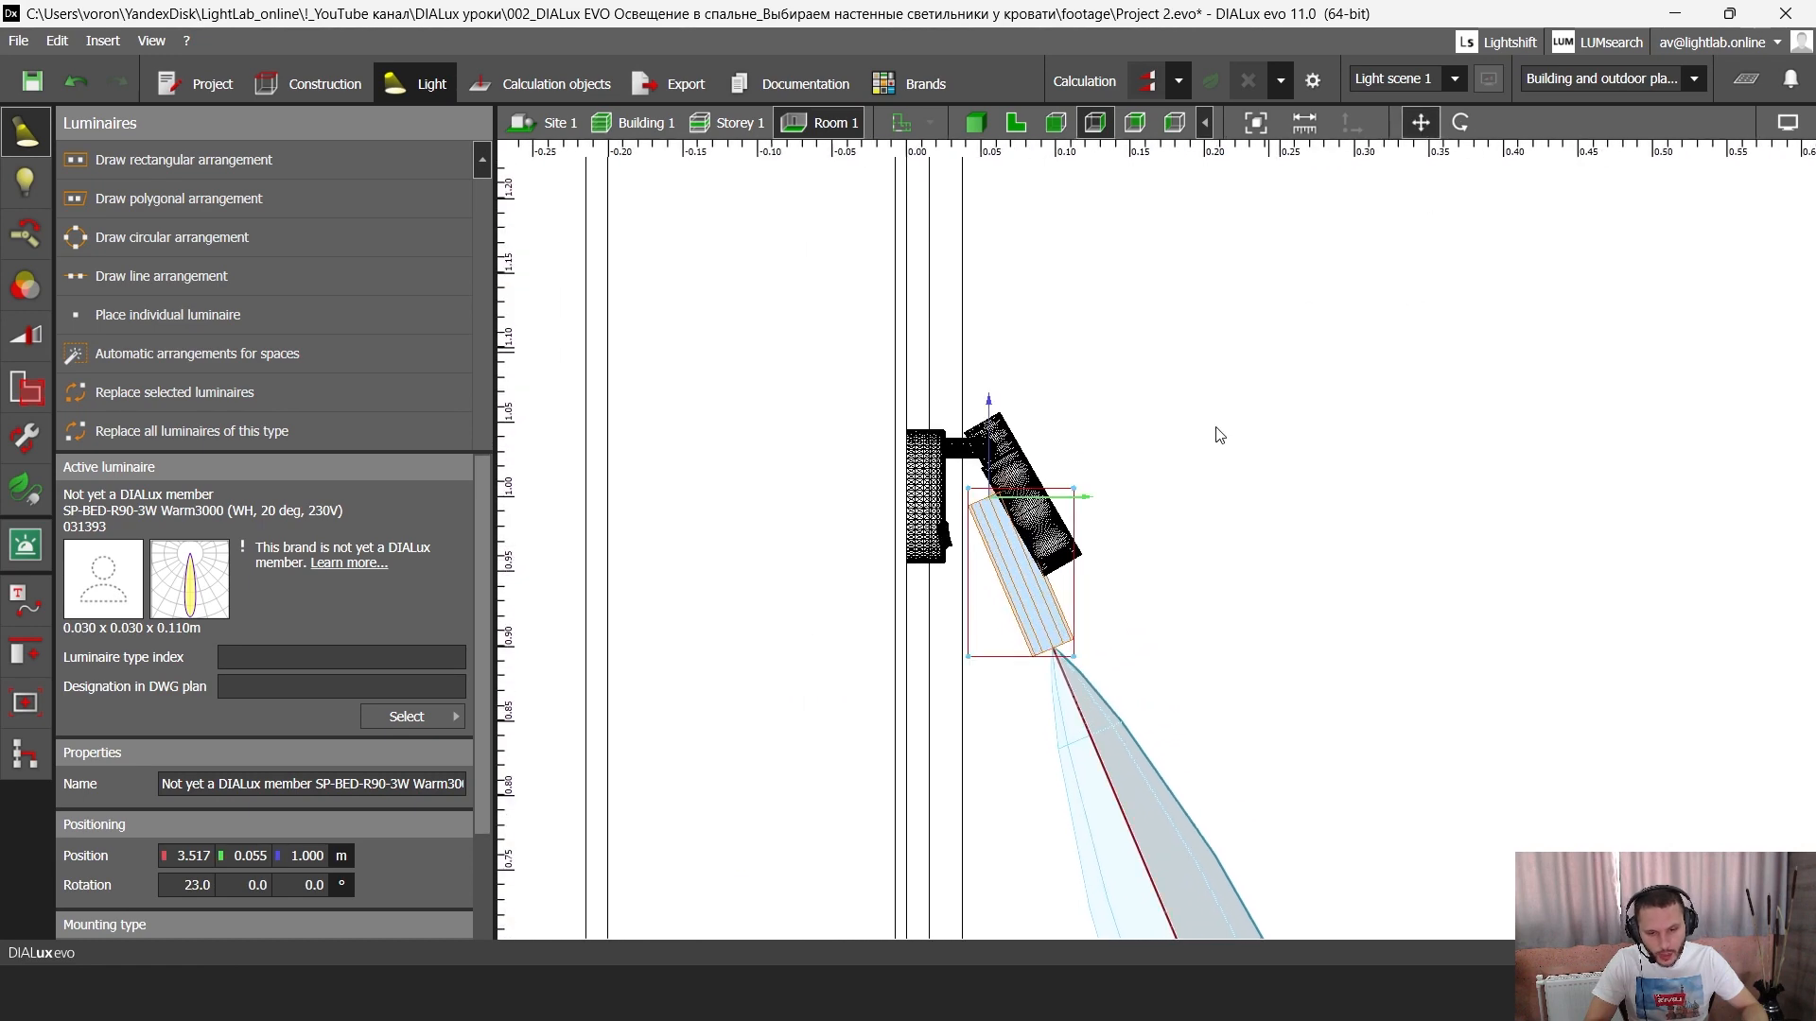
scroll(1049, 558, "up", 2)
left_click_drag(958, 364, 958, 347)
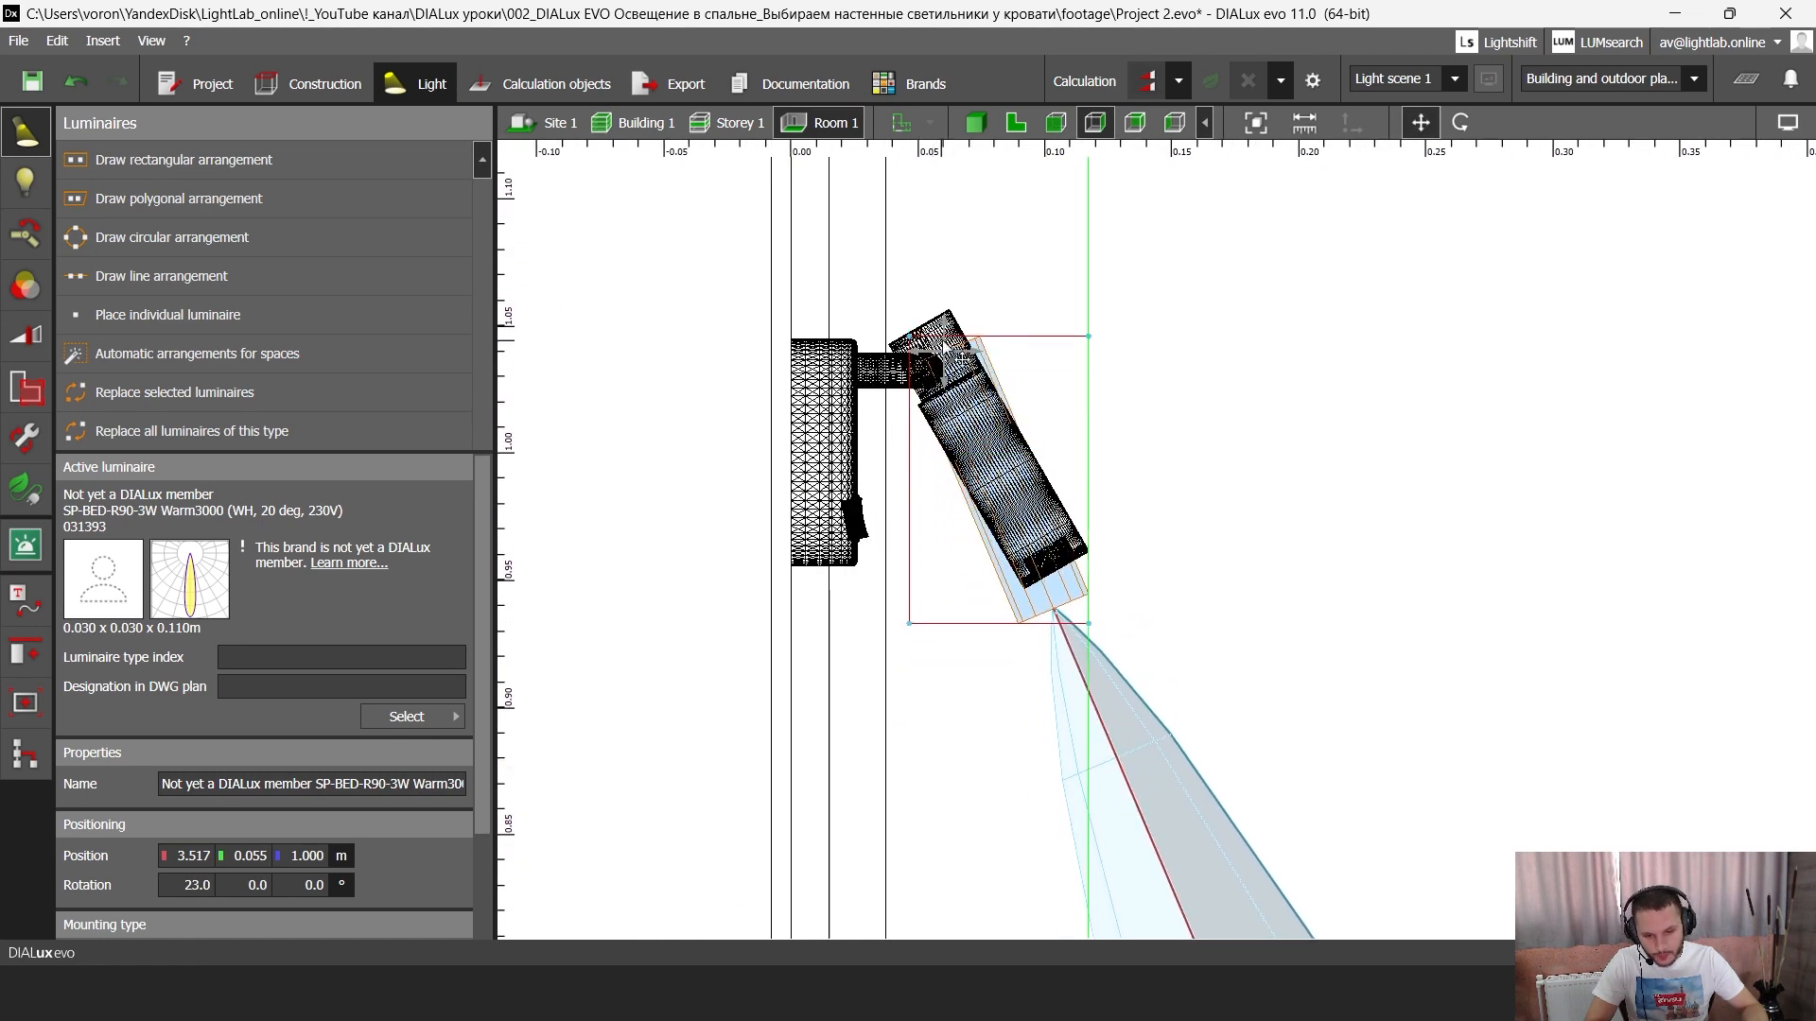
left_click(1458, 132)
scroll(1126, 437, "up", 3)
left_click_drag(949, 264, 950, 243)
- Fine-tune the luminaire inside the lamp model's head to about X 3.516 m, Y 0.049 m and Z 1.047 m, then return to 3D
left_click(1421, 123)
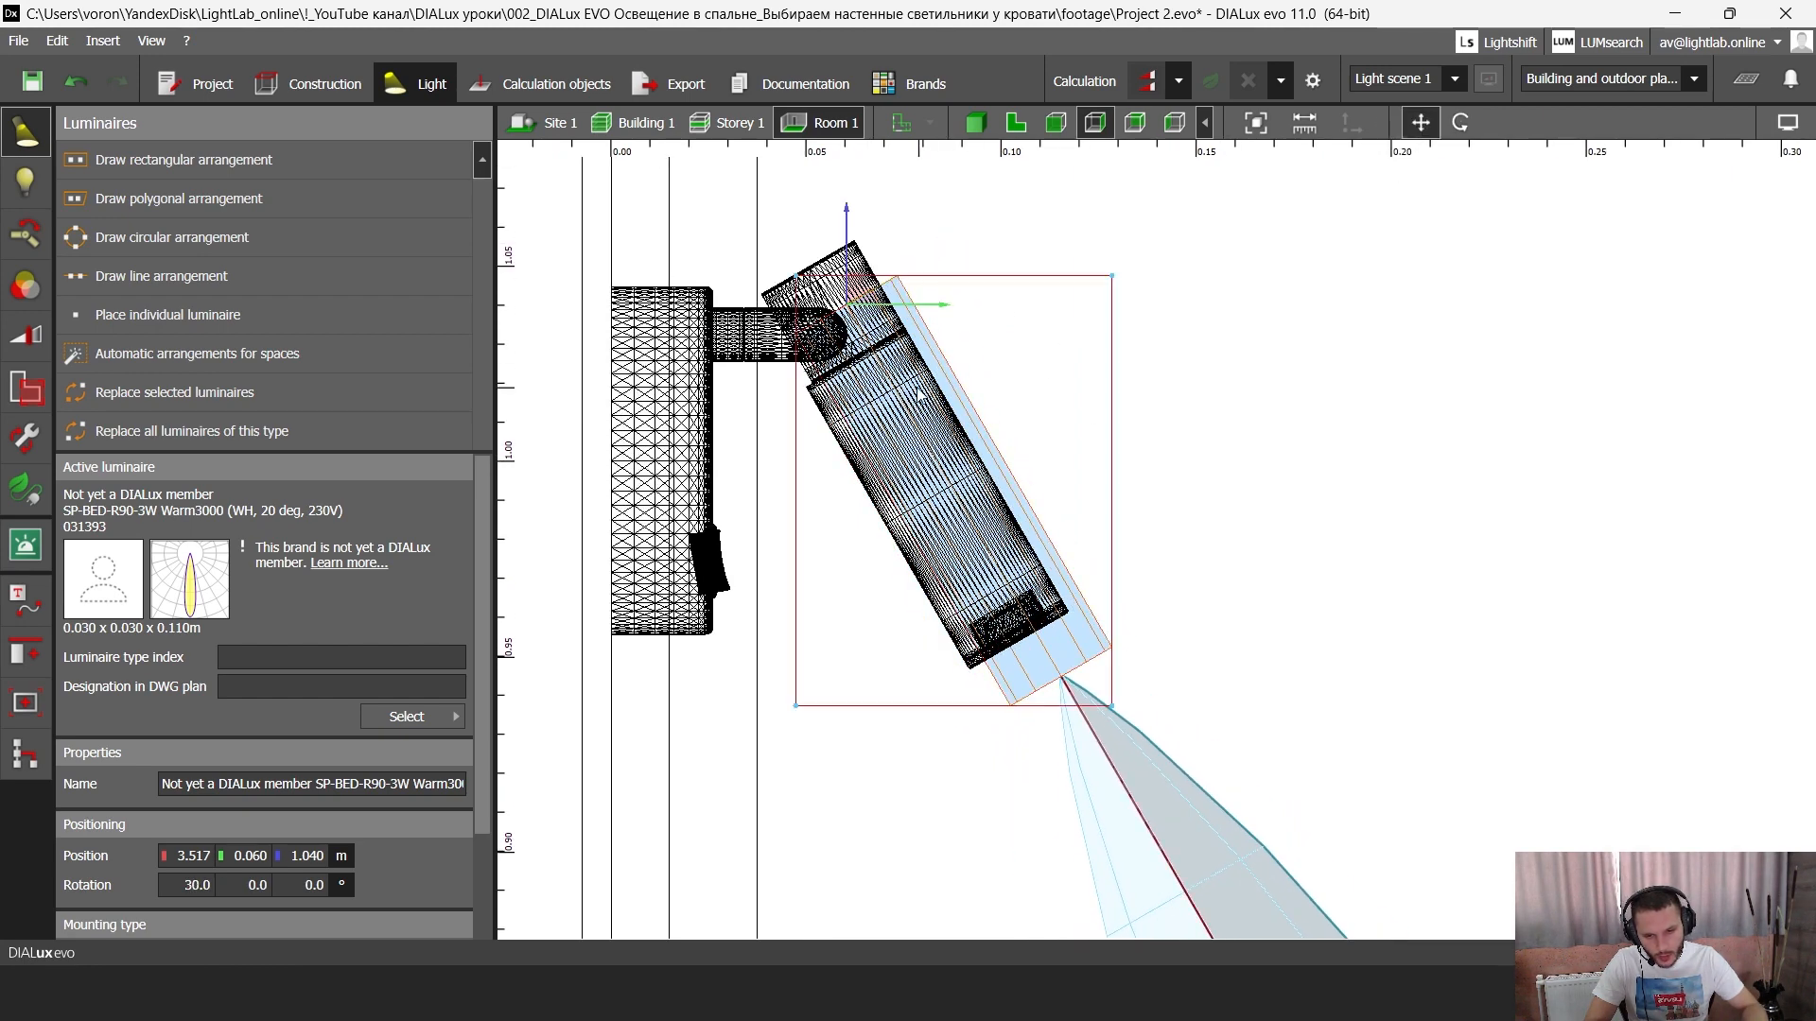
scroll(897, 384, "up", 2)
left_click_drag(847, 274, 797, 274)
left_click(1018, 123)
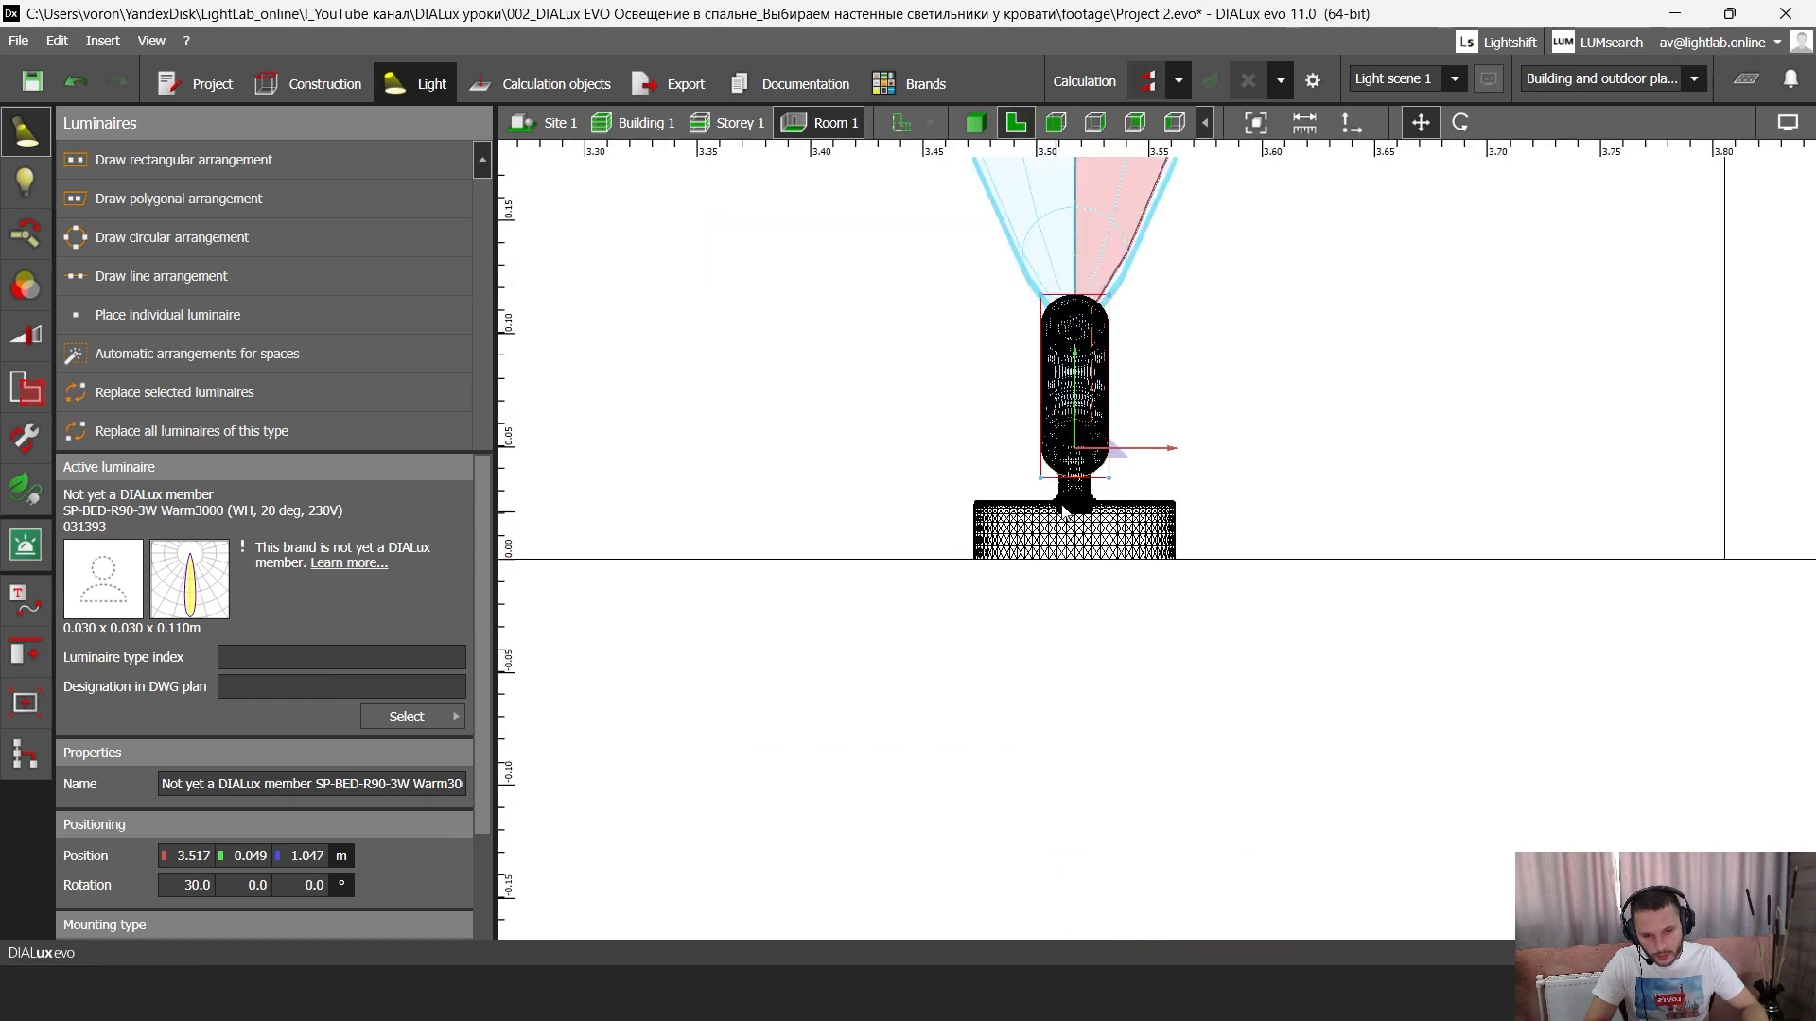
scroll(1127, 445, "up", 3)
left_click_drag(1126, 444, 1124, 444)
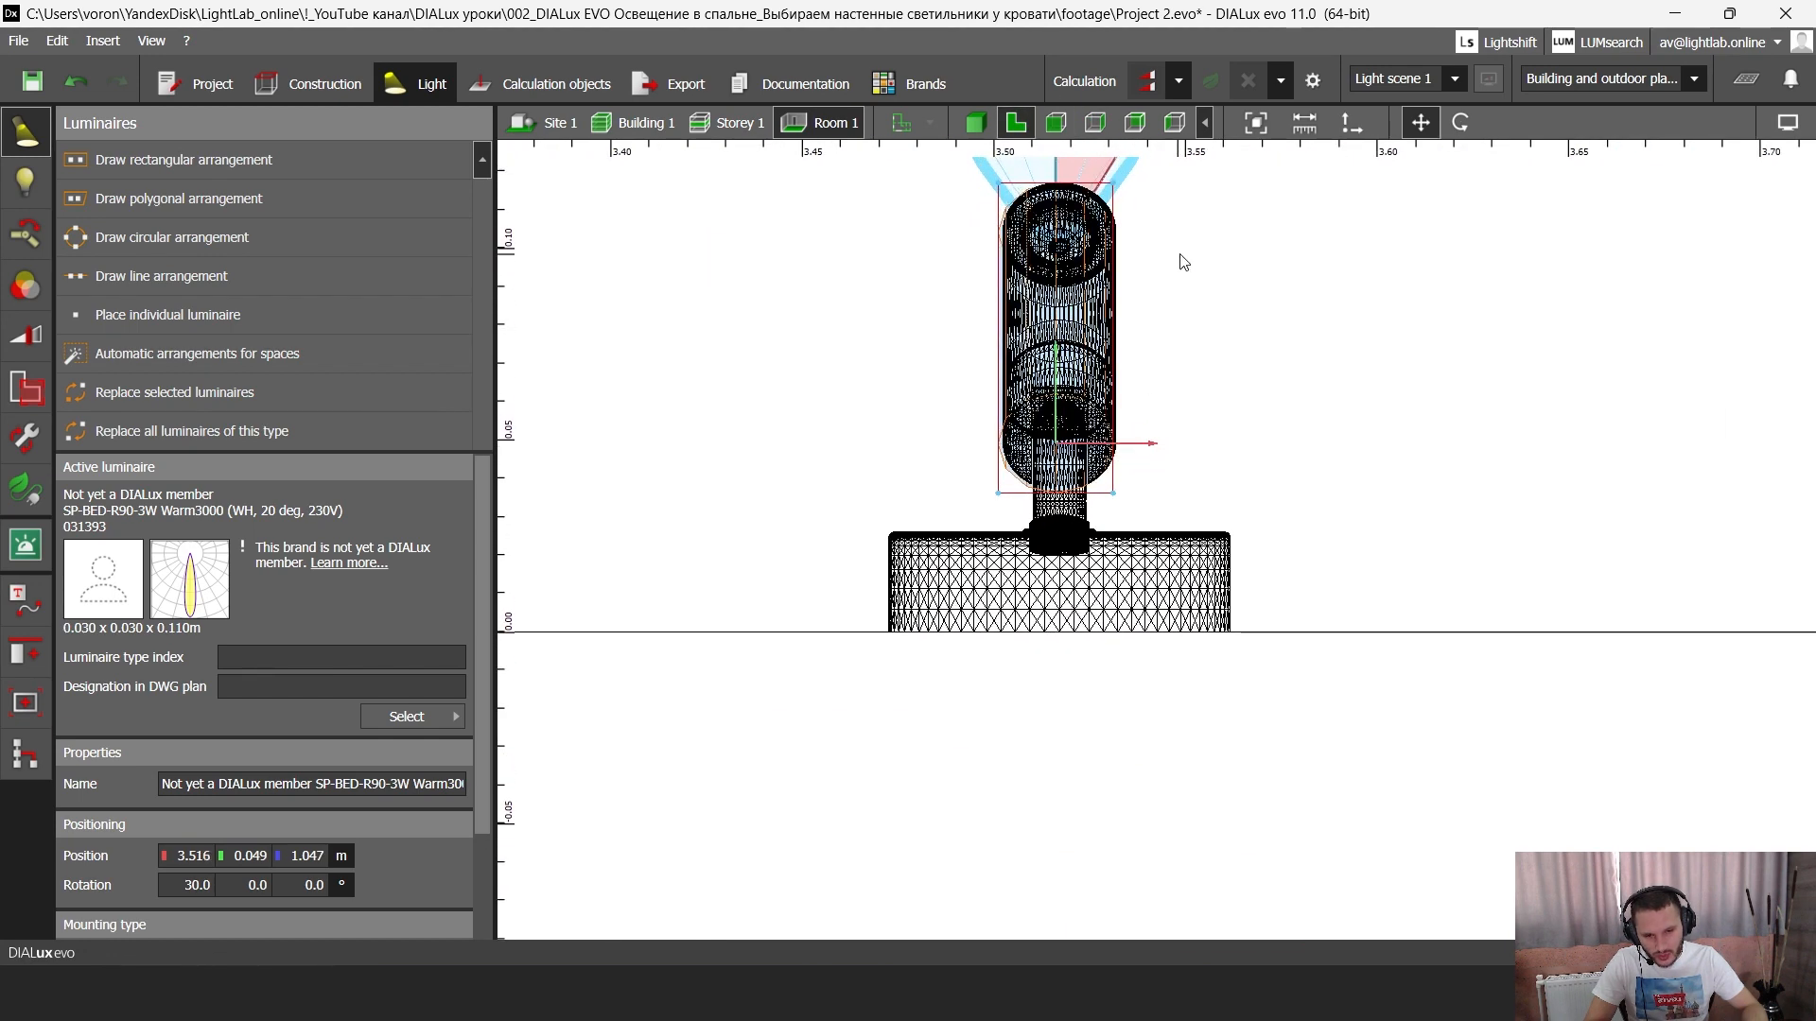
scroll(1115, 397, "up", 2)
middle_click_drag(1103, 411, 1050, 629)
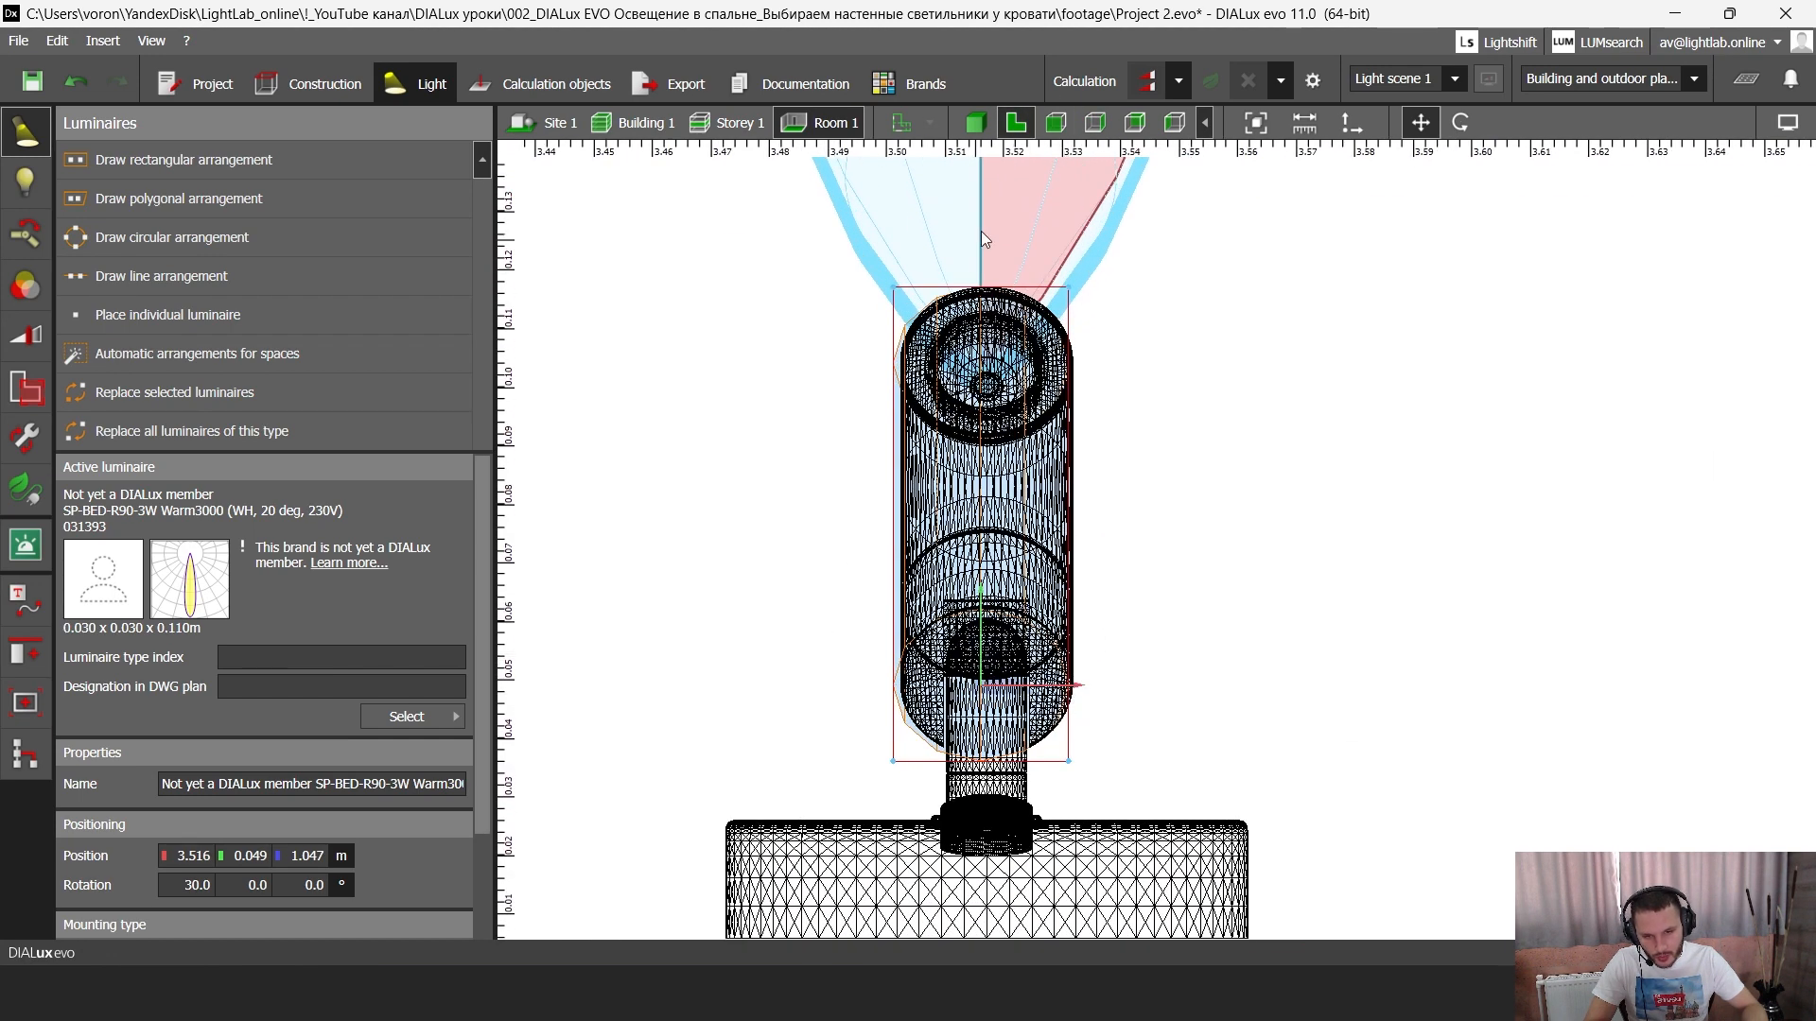
left_click(975, 123)
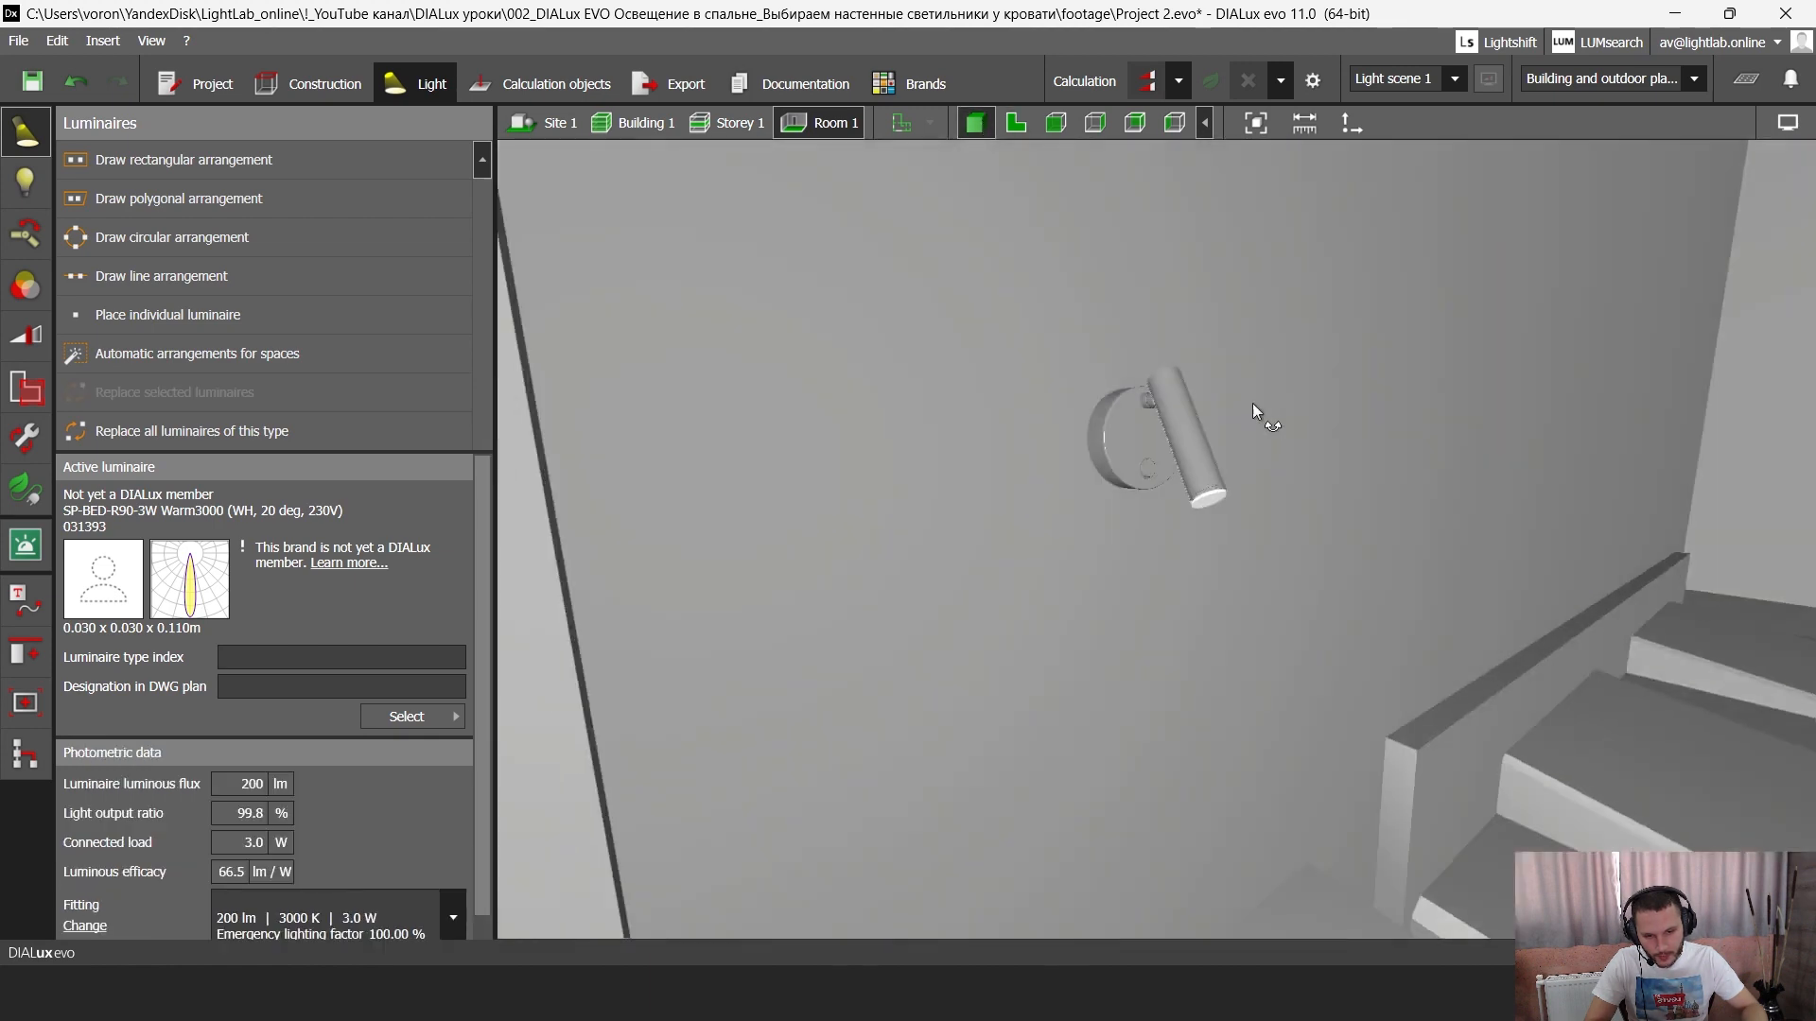
right_click_drag(1252, 403, 1204, 476)
scroll(1209, 416, "down", 4)
mouse_move(769, 993)
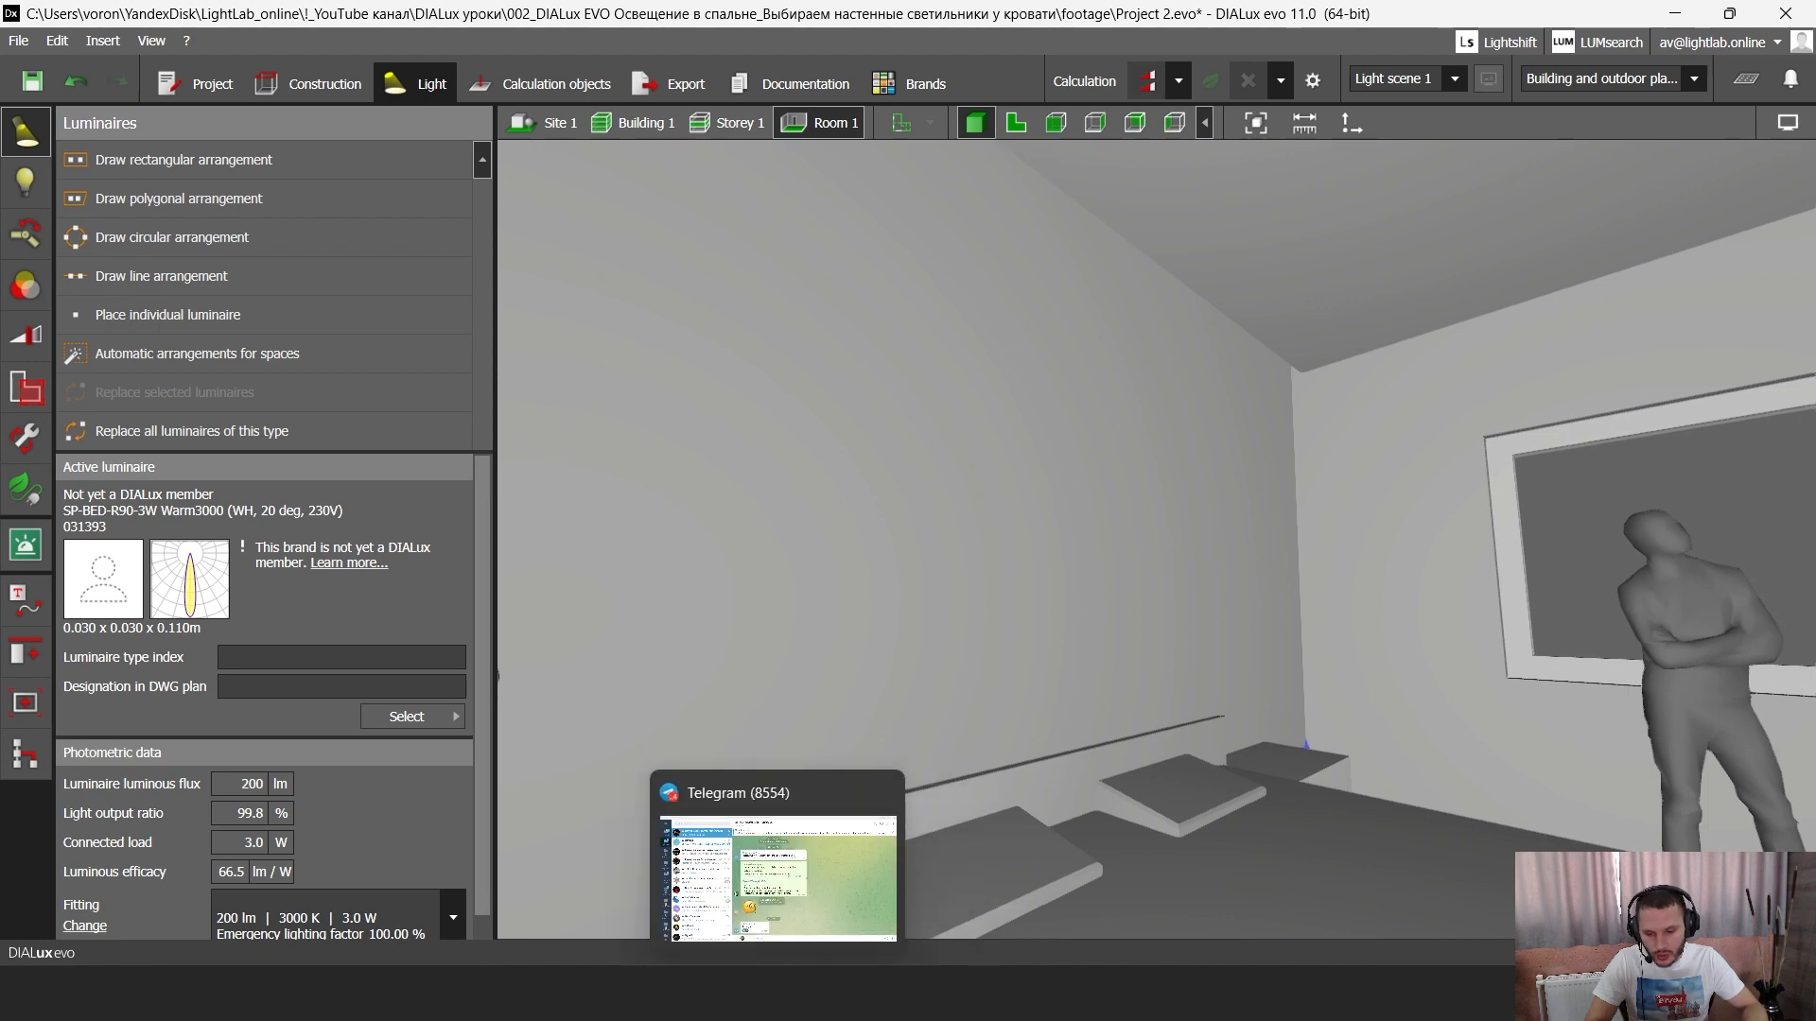
left_click(798, 887)
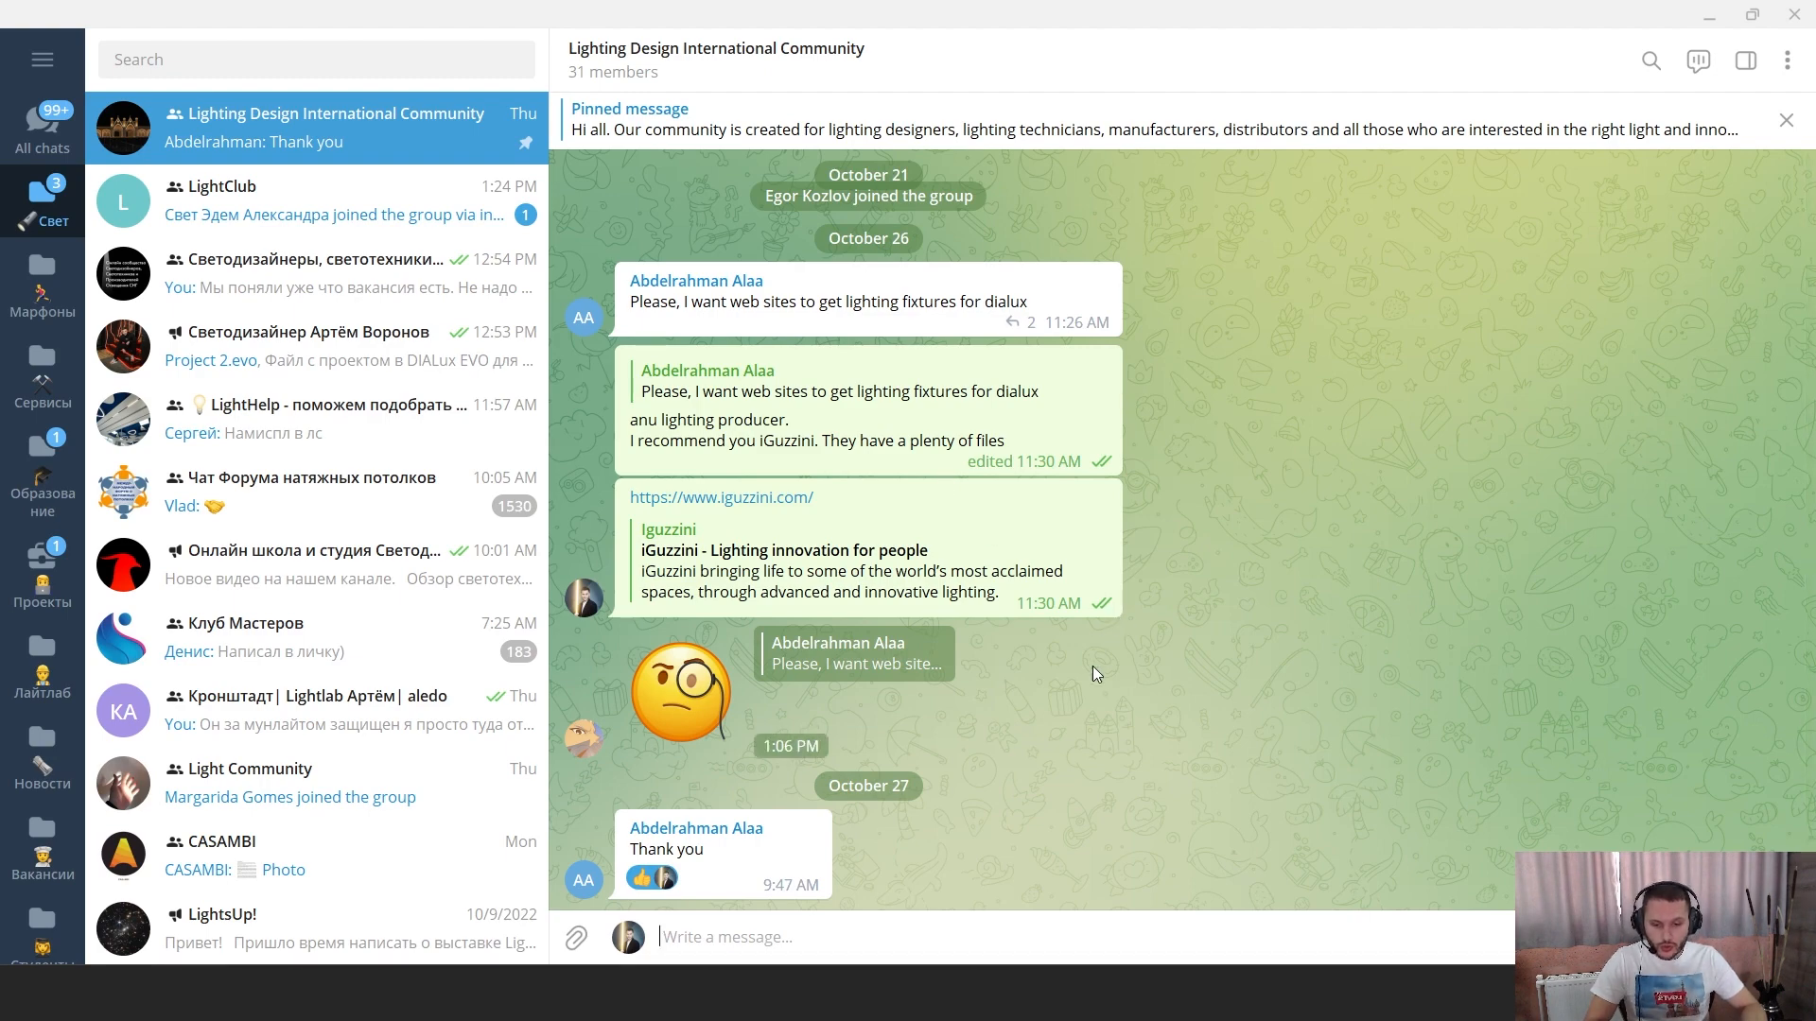
left_click(1709, 16)
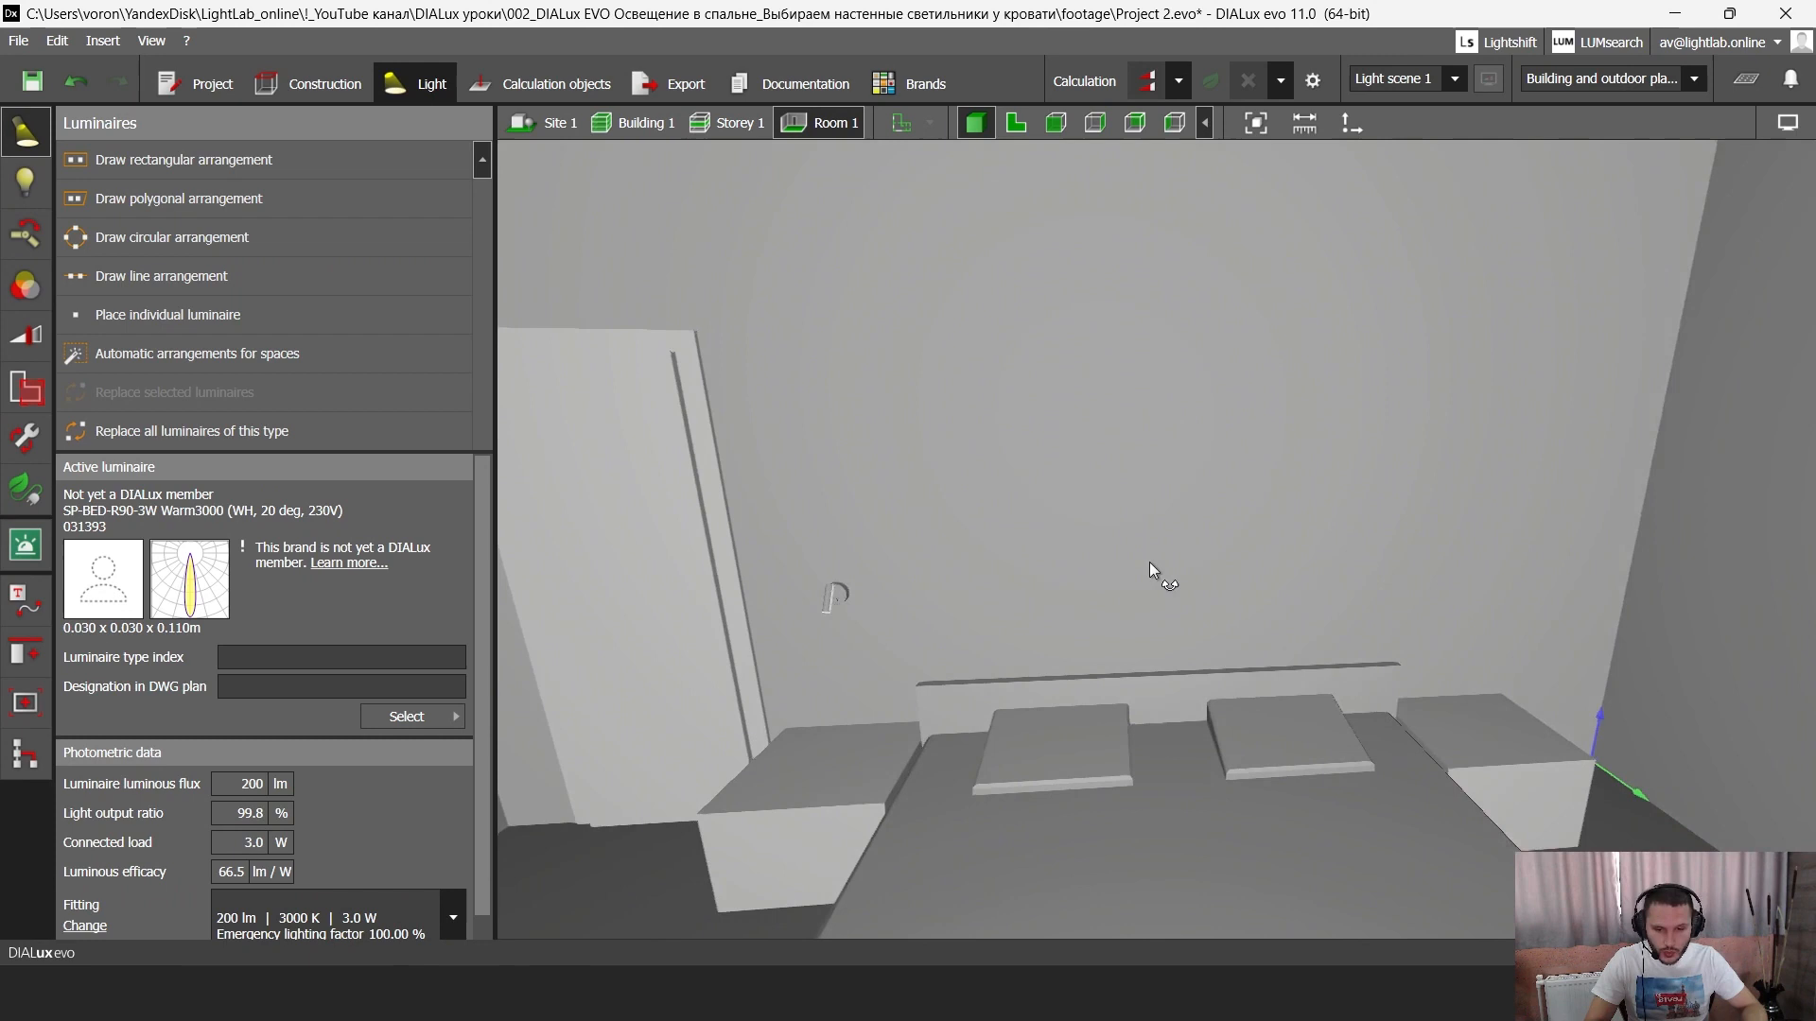
right_click_drag(1148, 569, 1239, 492)
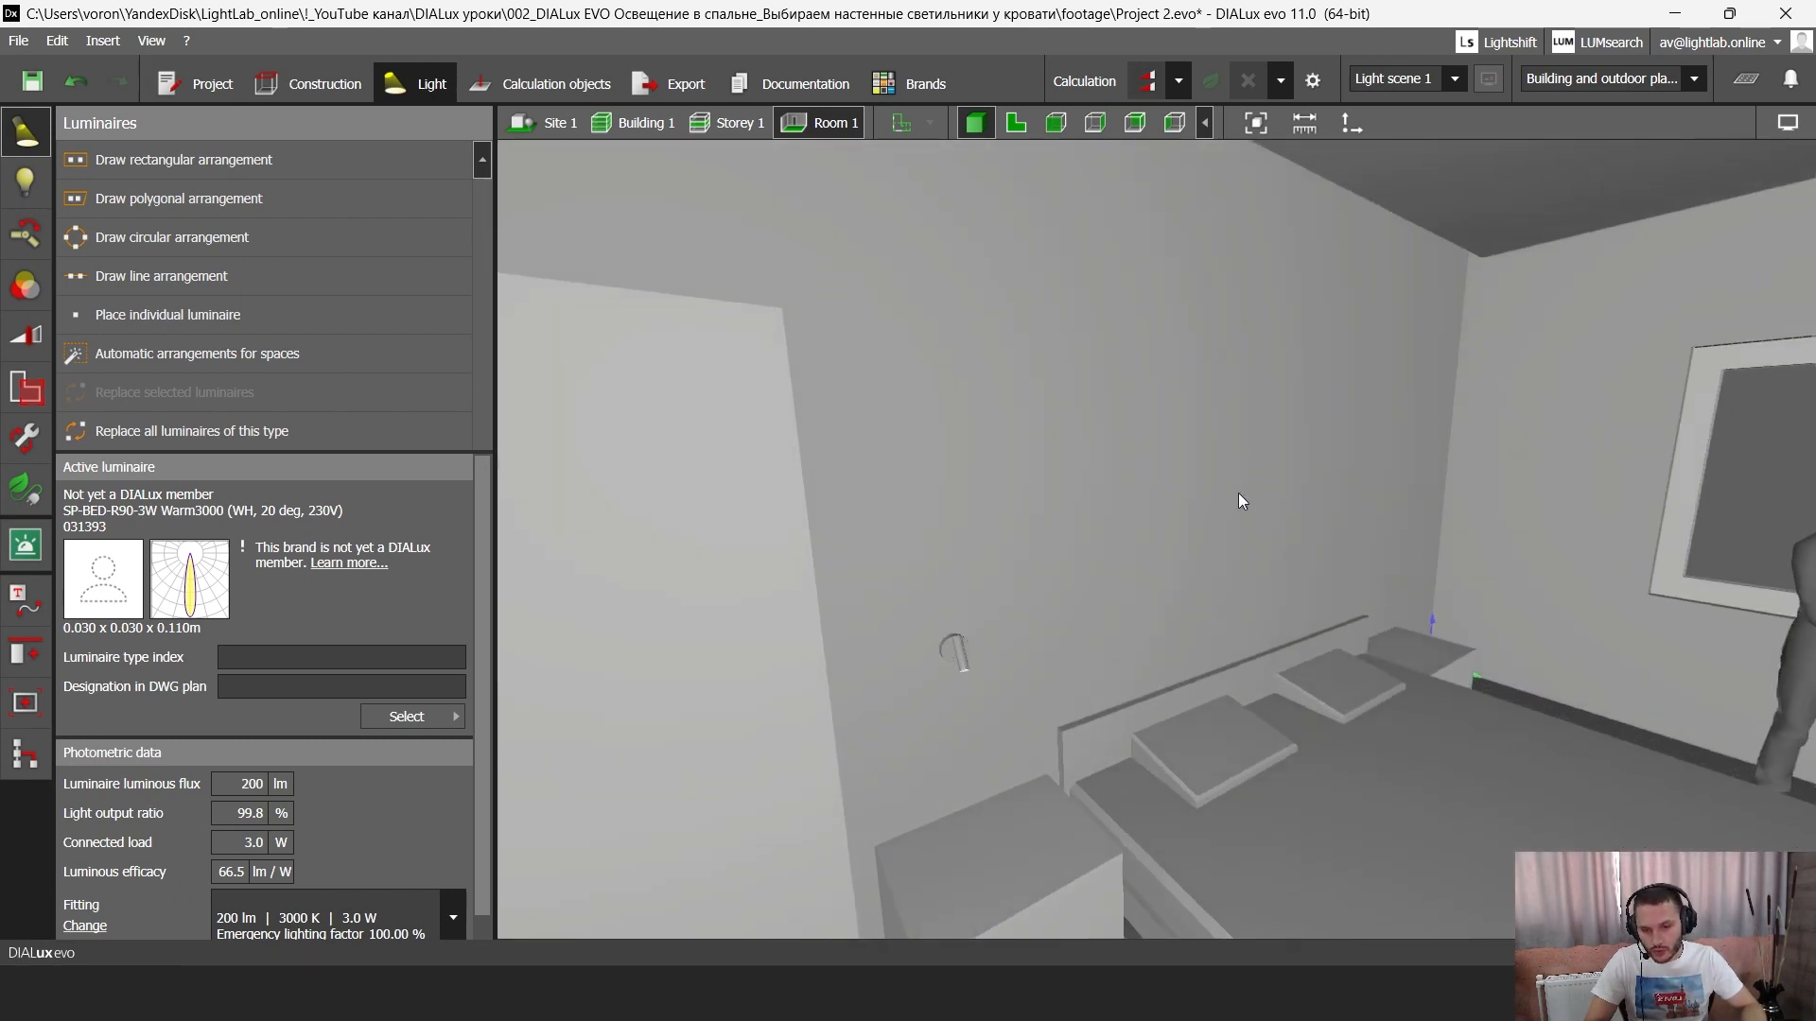
right_click_drag(1027, 617, 1138, 639)
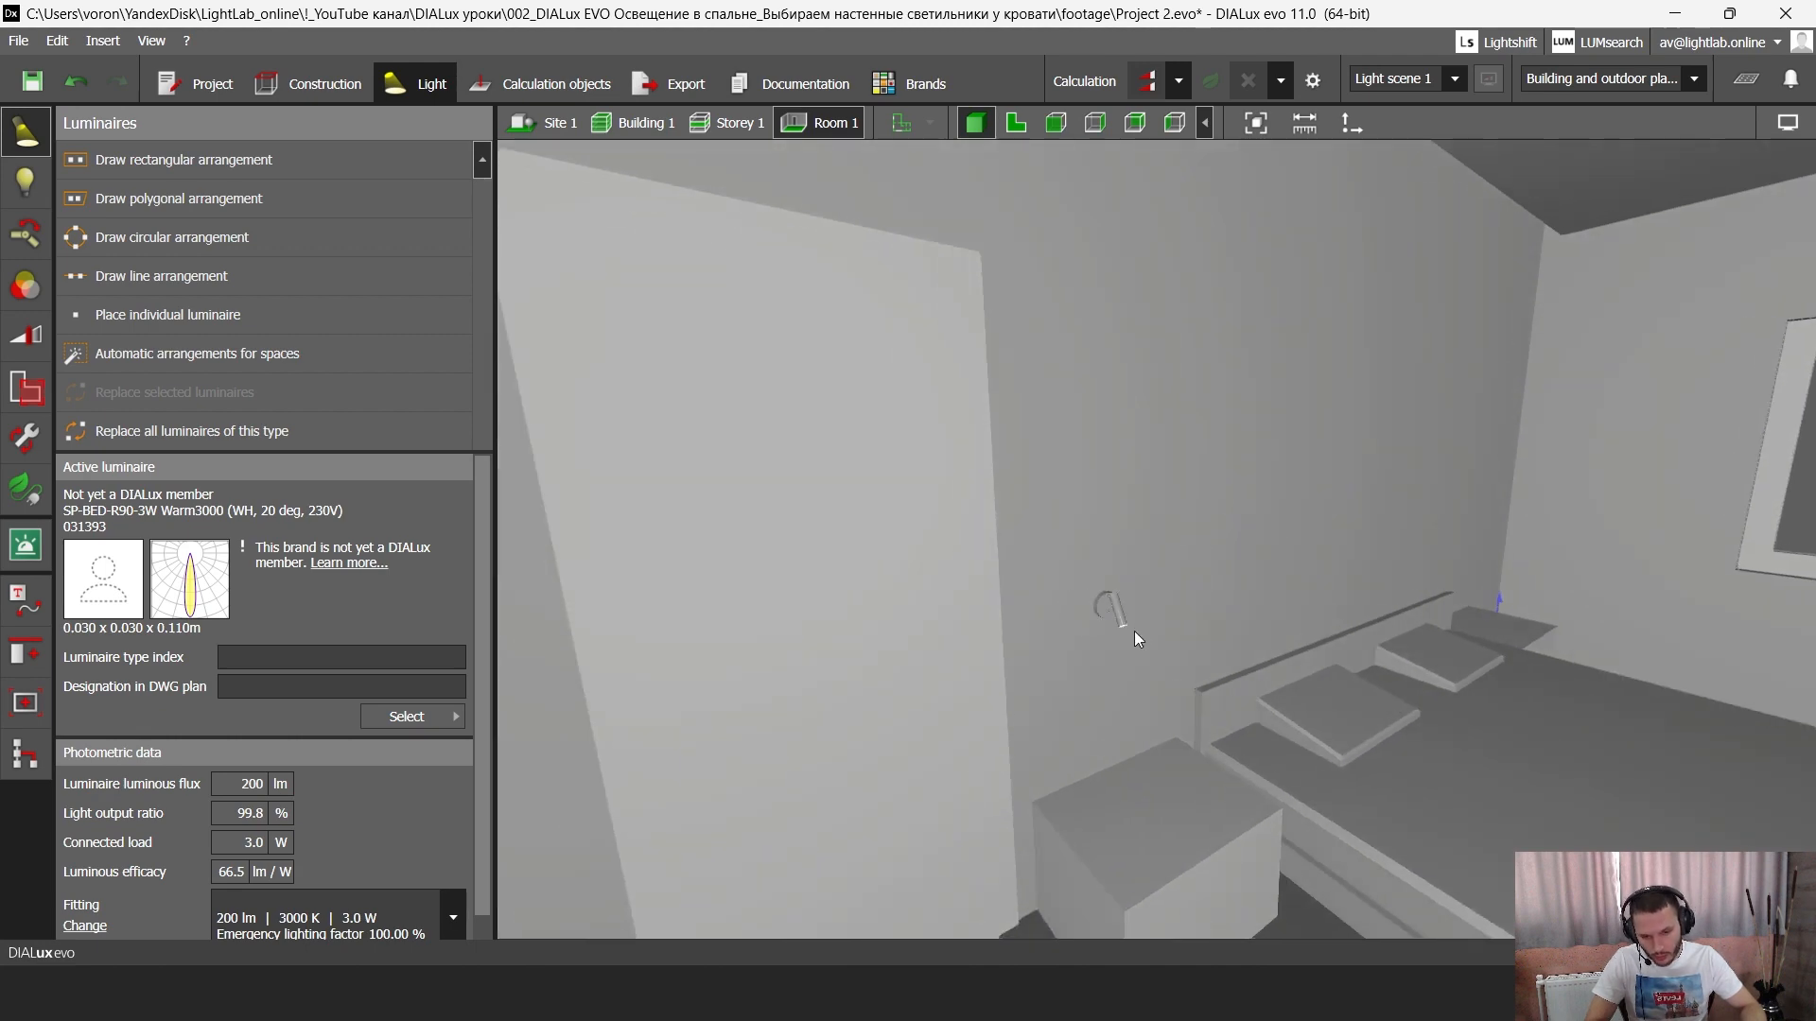
- Copy the lamp model in plan and move the copy along the headboard wall to the other bedside table at about X 0.849 m
left_click(1121, 618)
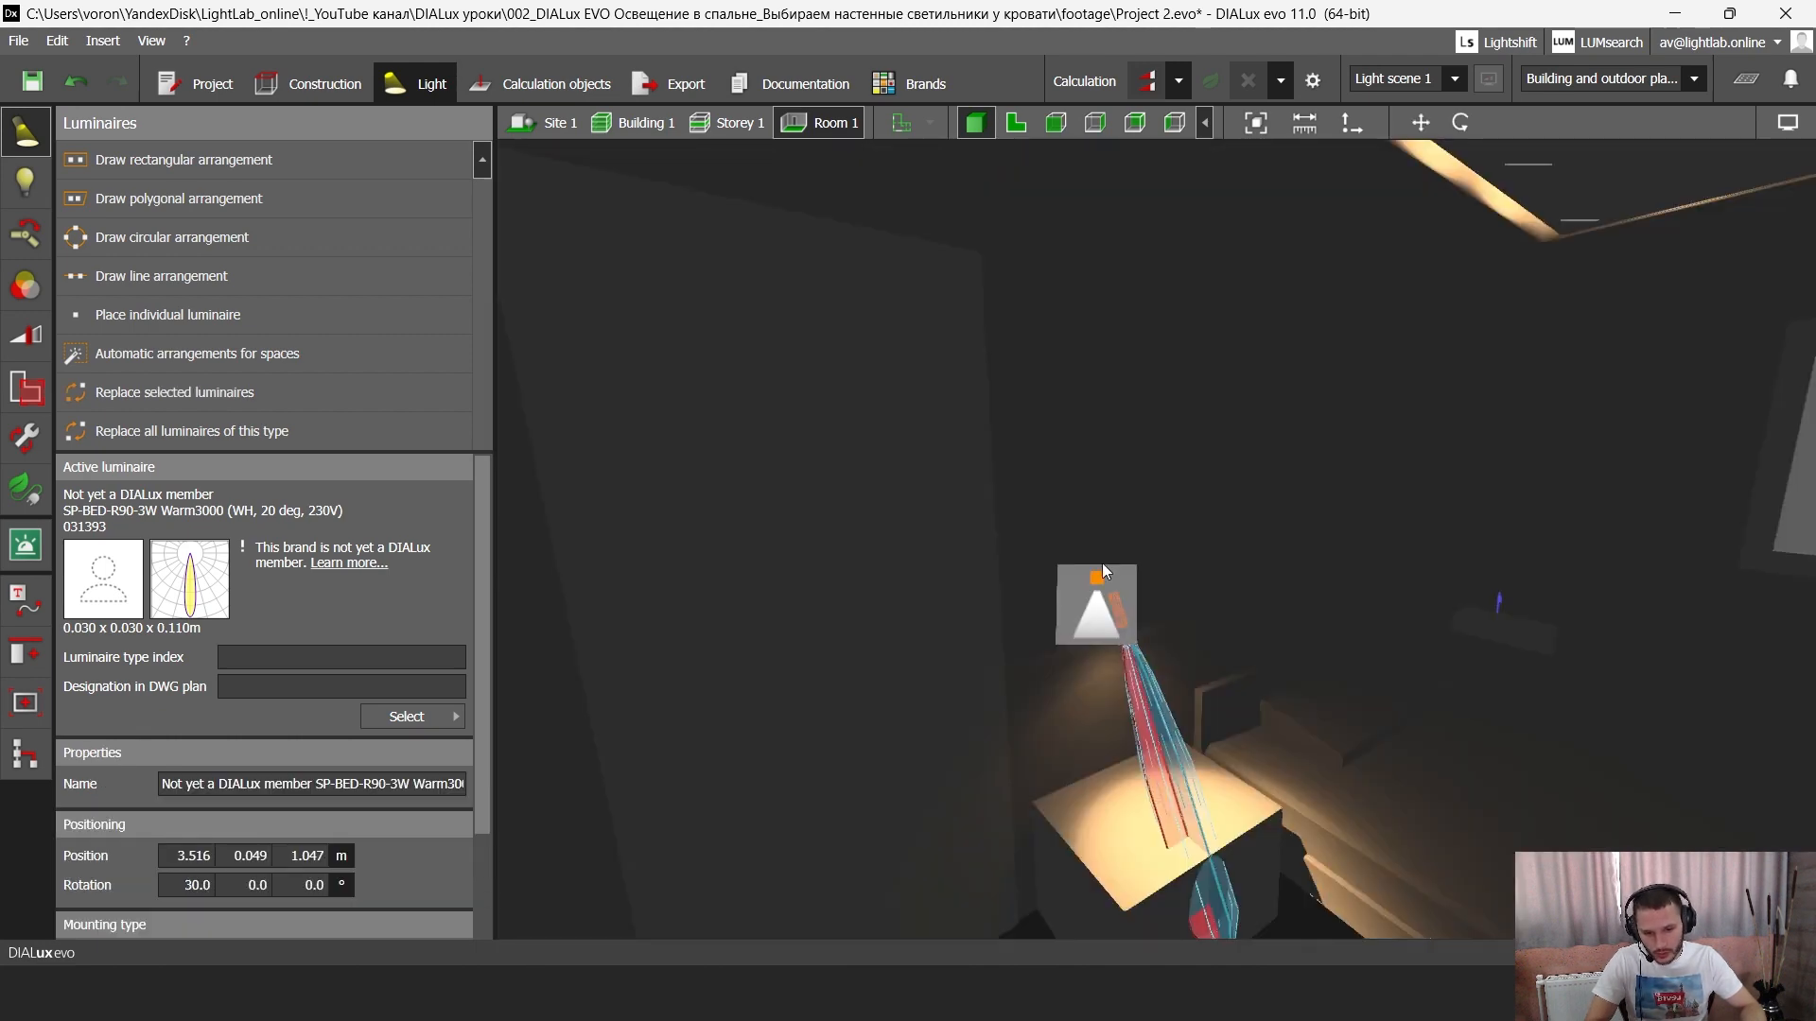
left_click(1010, 124)
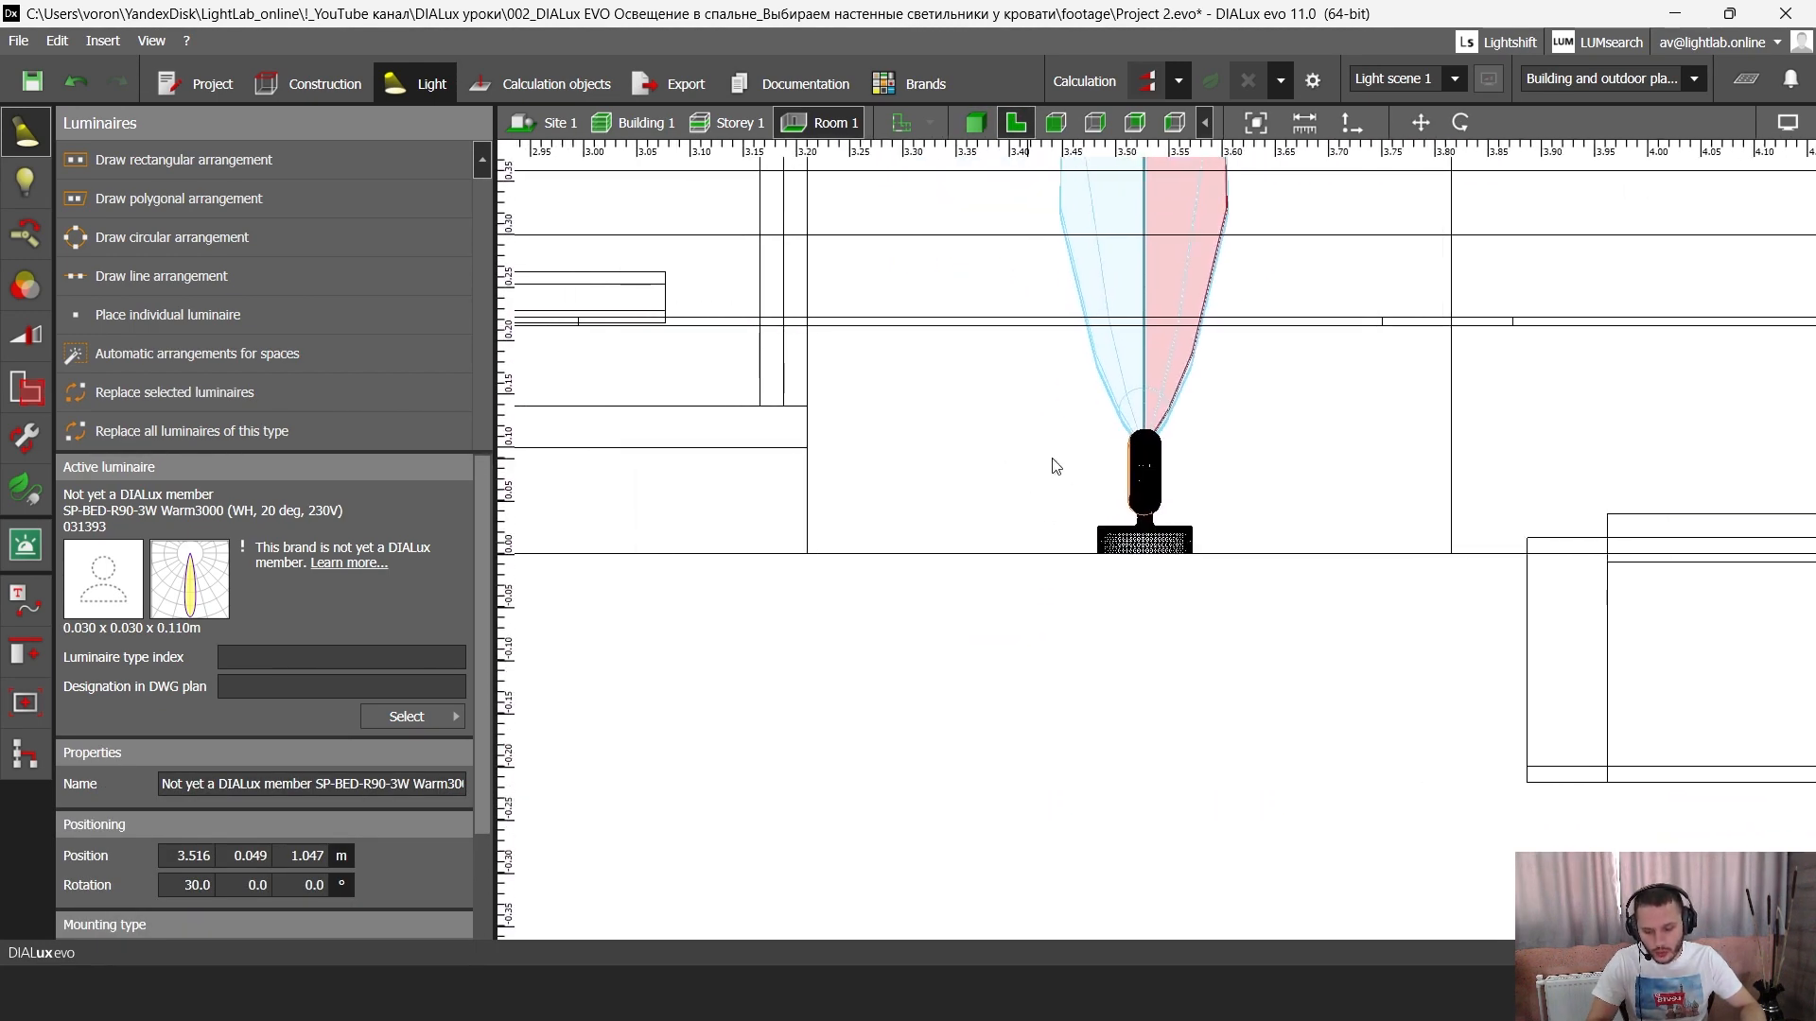
left_click(1061, 463)
scroll(1061, 463, "down", 5)
scroll(1211, 452, "up", 5)
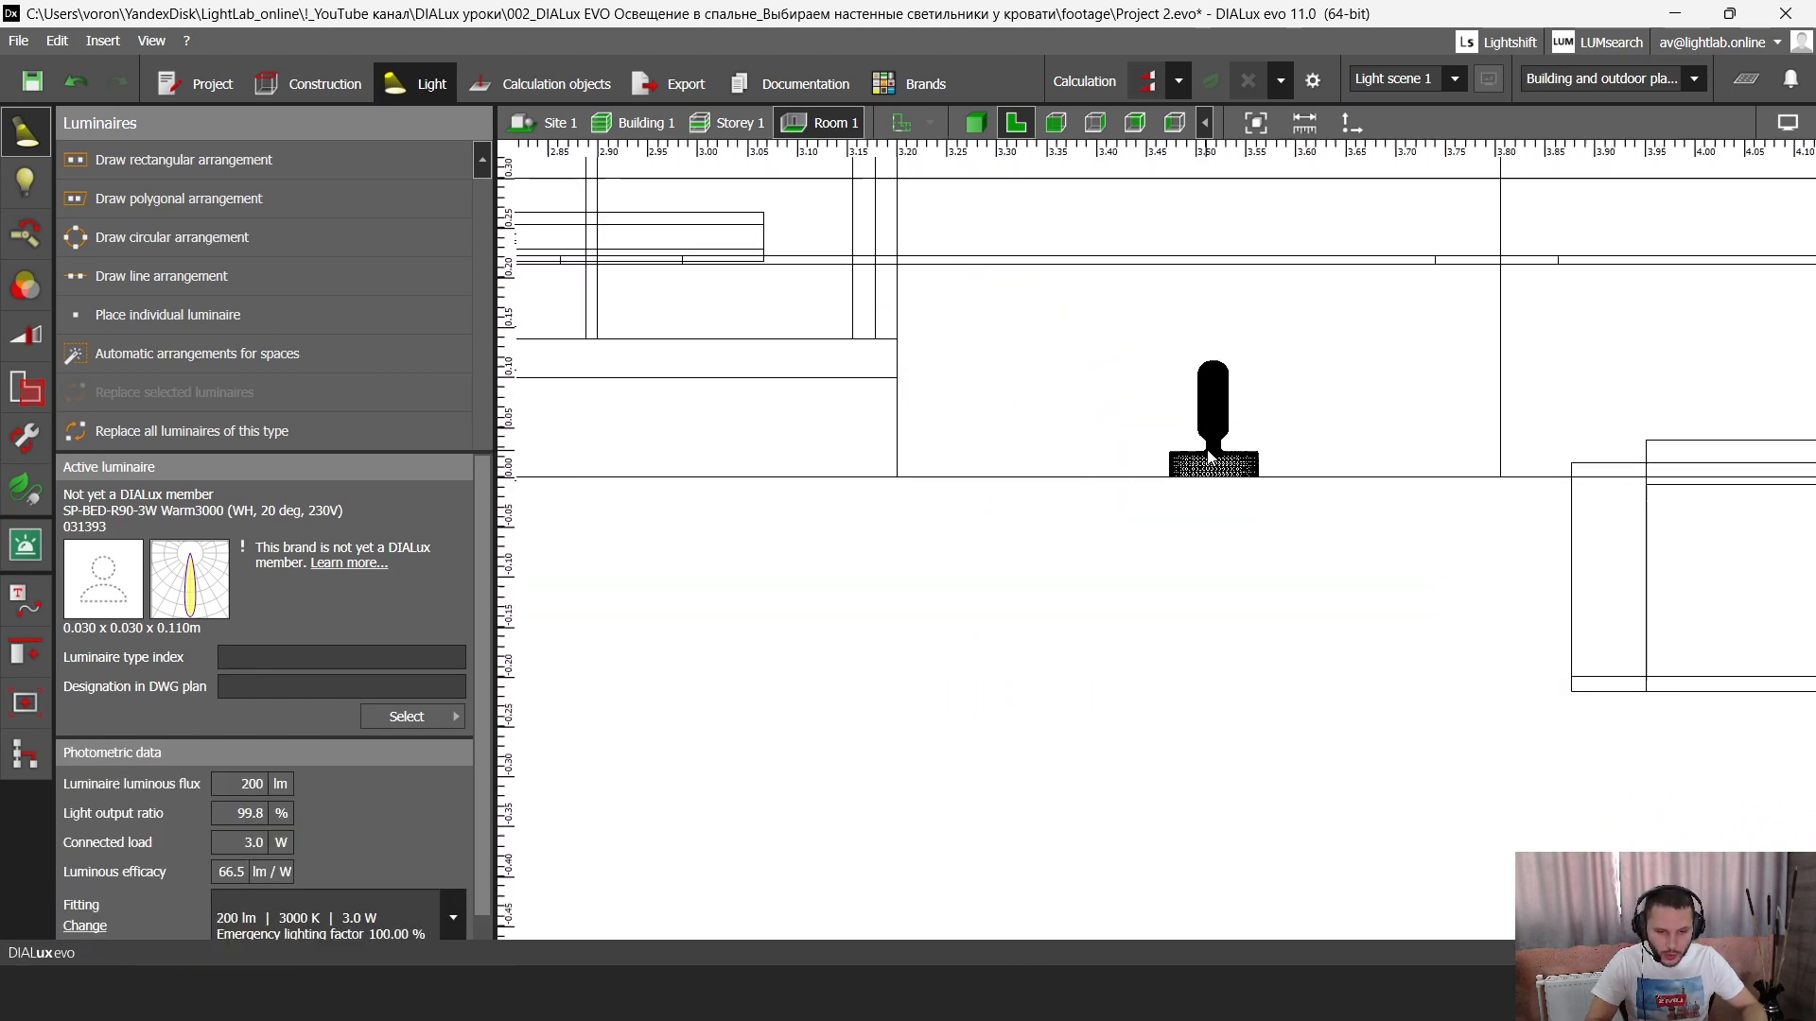
scroll(1217, 372, "up", 3)
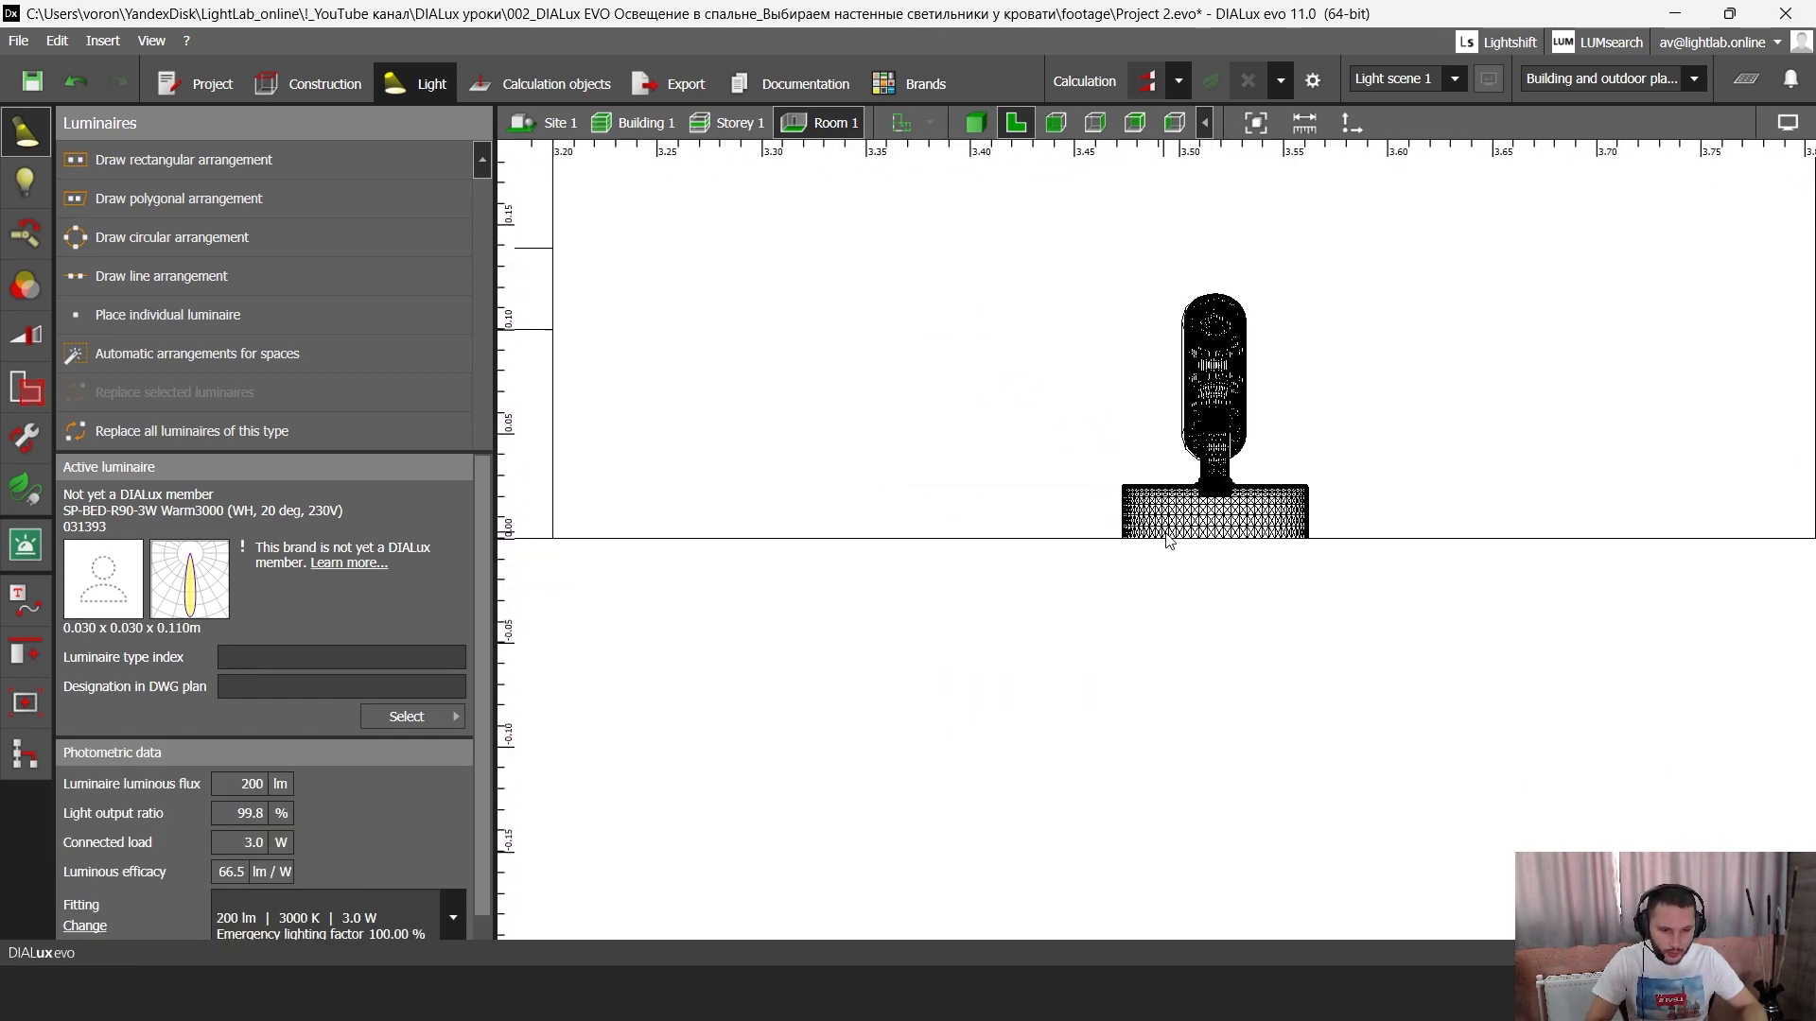
double_click(1200, 446)
scroll(1200, 447, "down", 6)
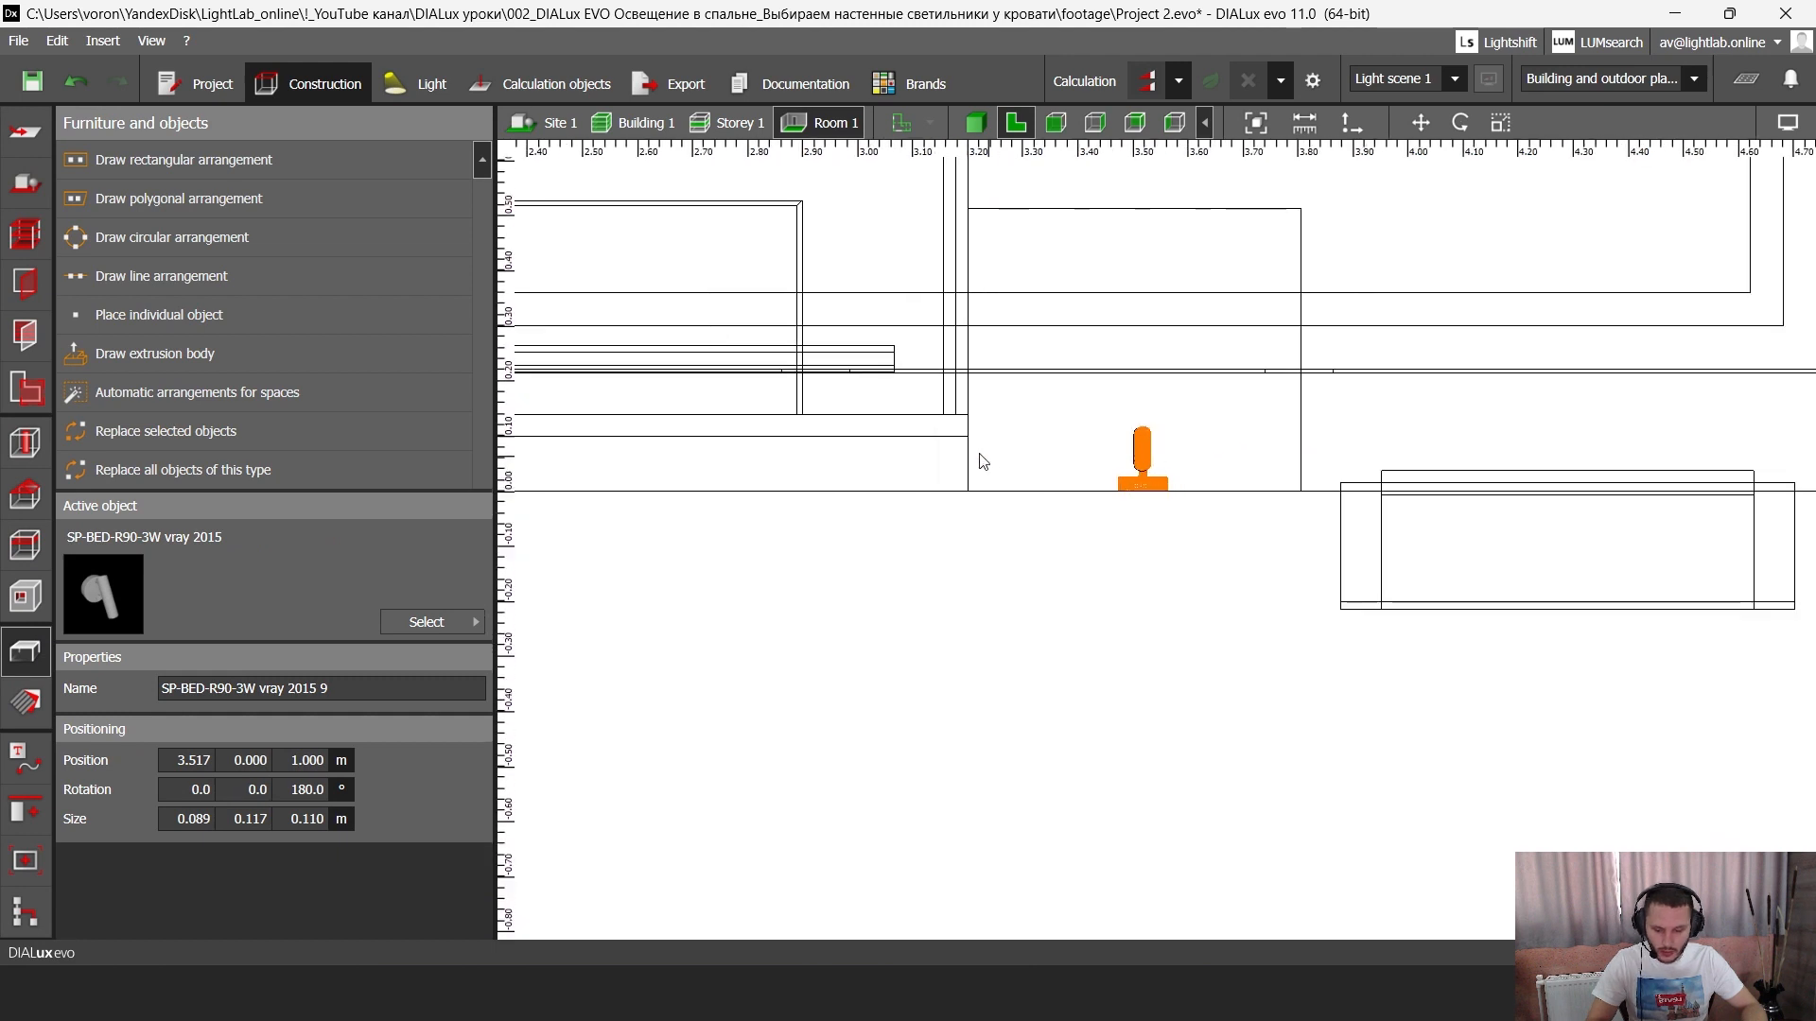
middle_click_drag(977, 458, 1408, 483)
scroll(1324, 491, "down", 2)
key("ctrl+v")
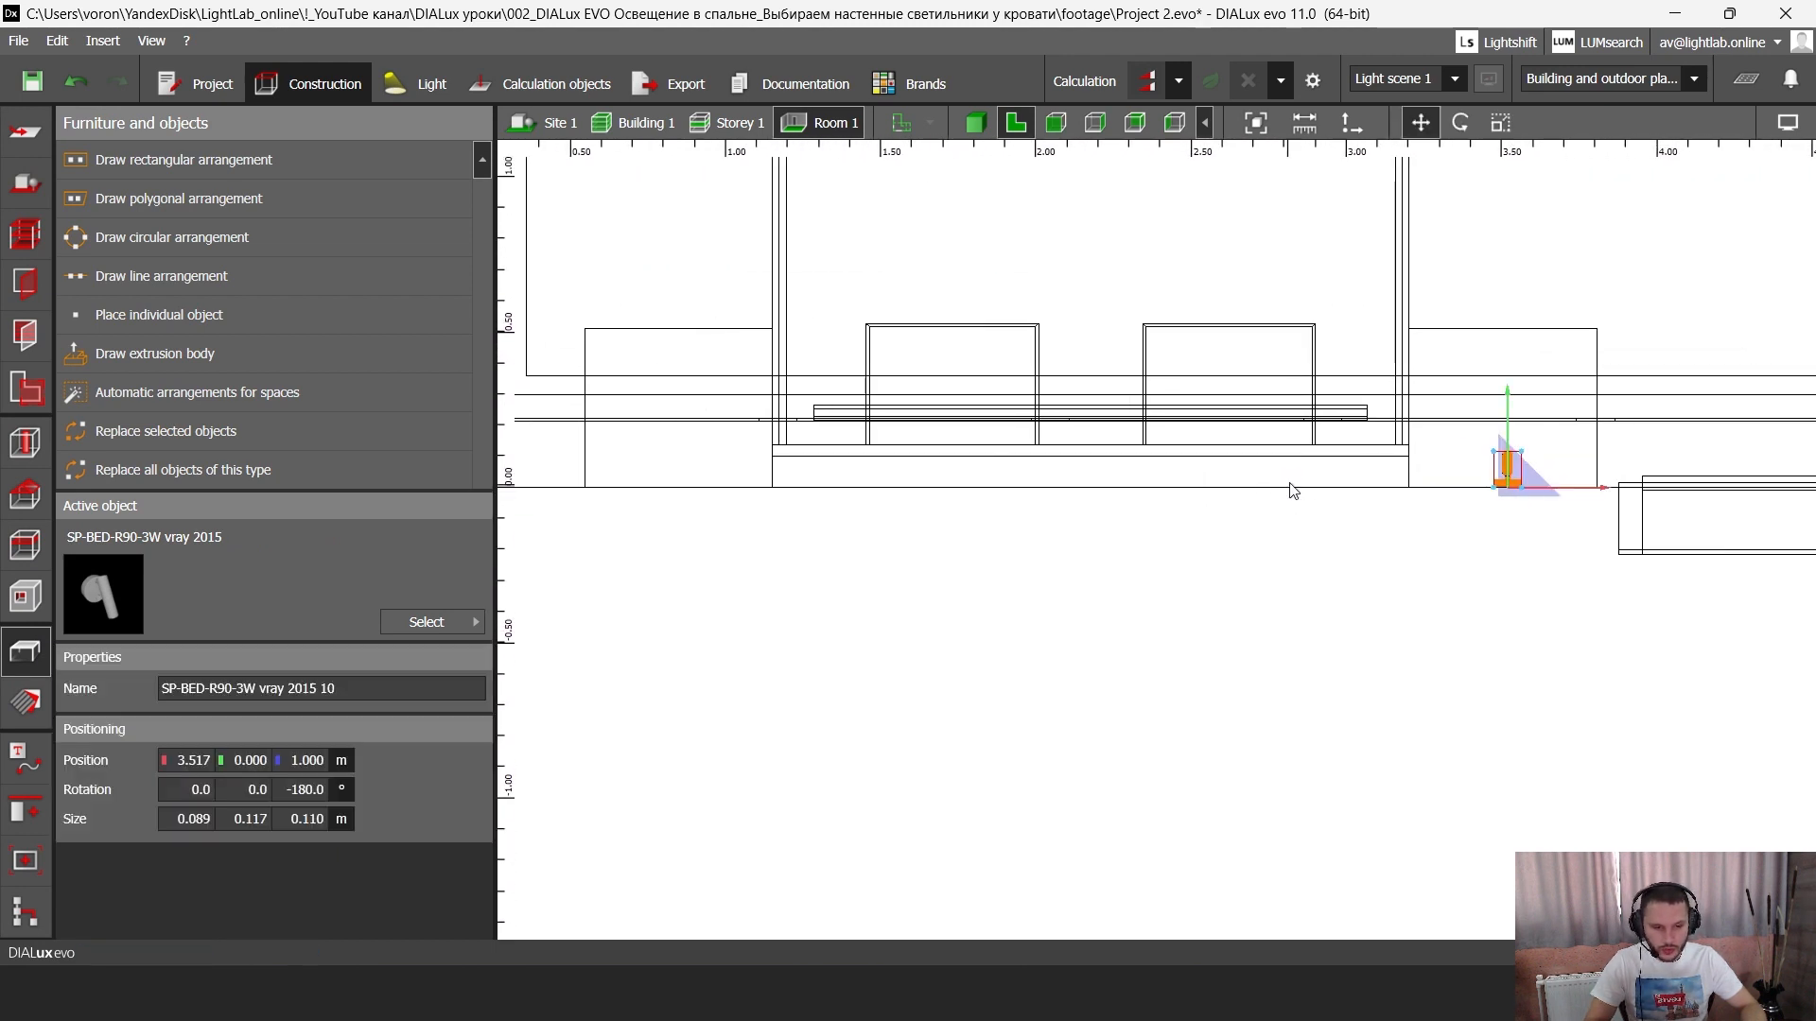
left_click_drag(1601, 491, 741, 486)
- Fine-tune the copied lamp model's position over the bedside table to about X 0.871 m
scroll(757, 501, "up", 7)
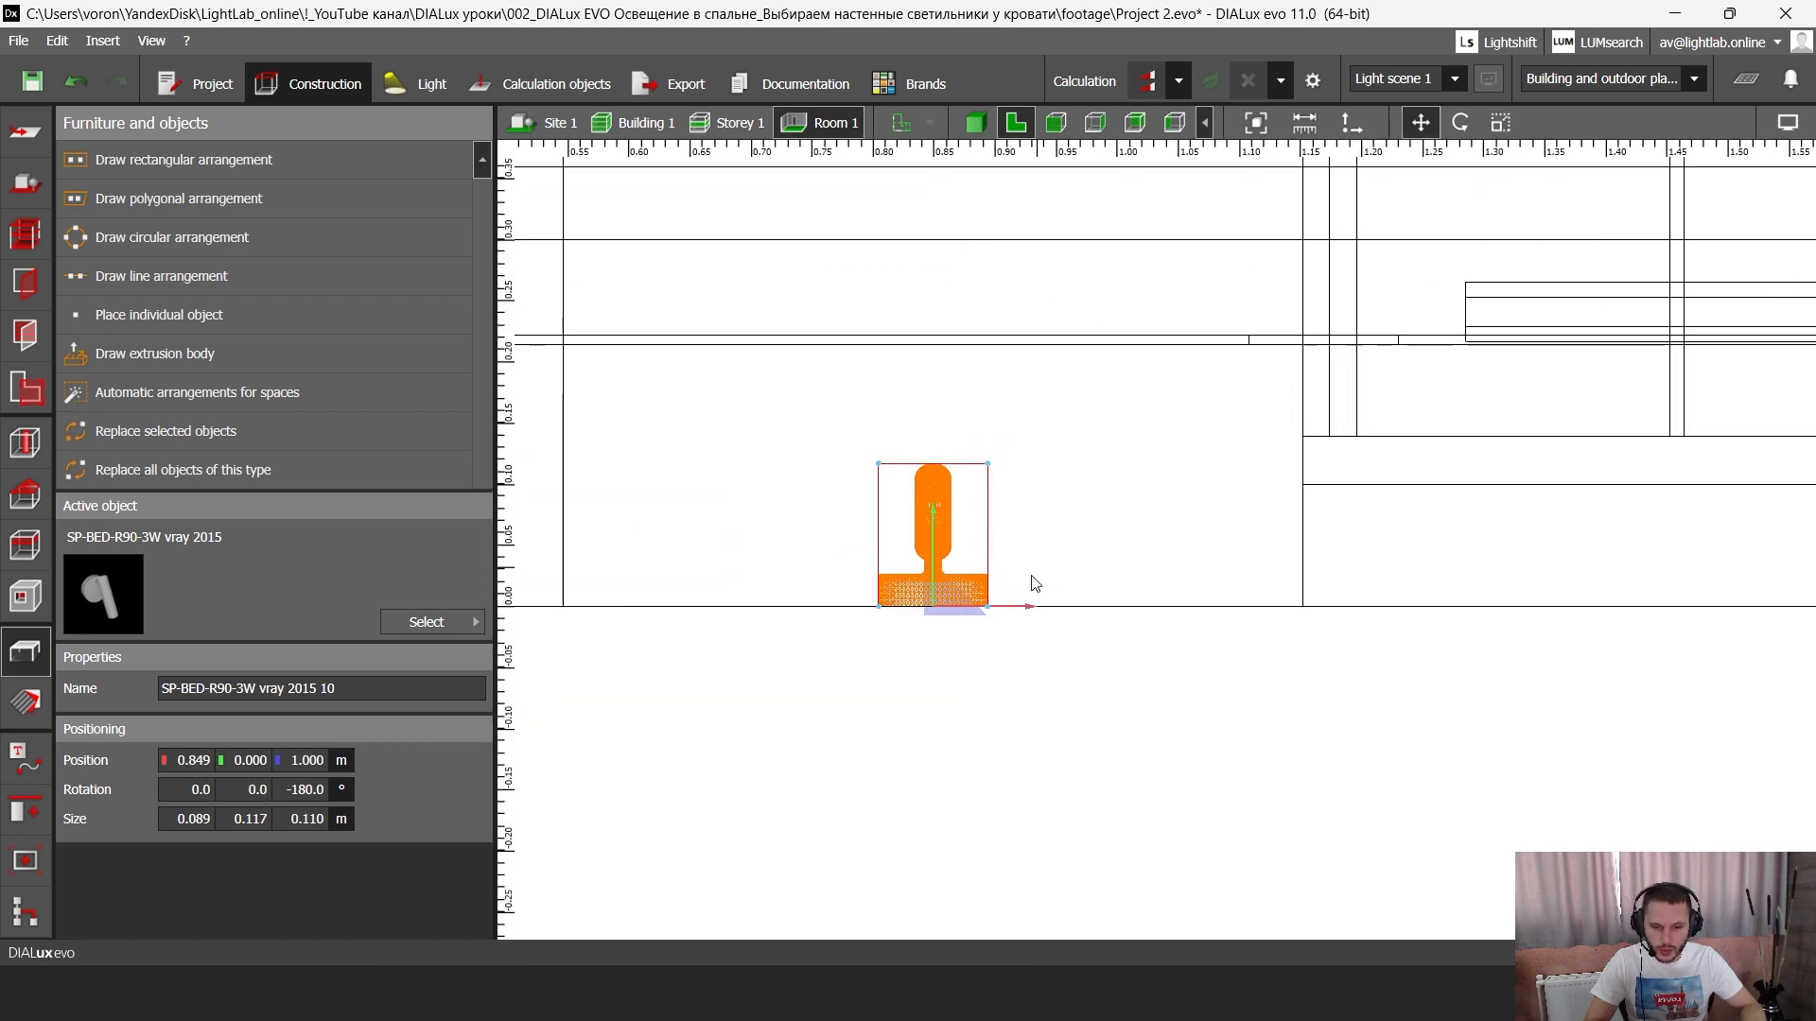
scroll(1065, 620, "down", 2)
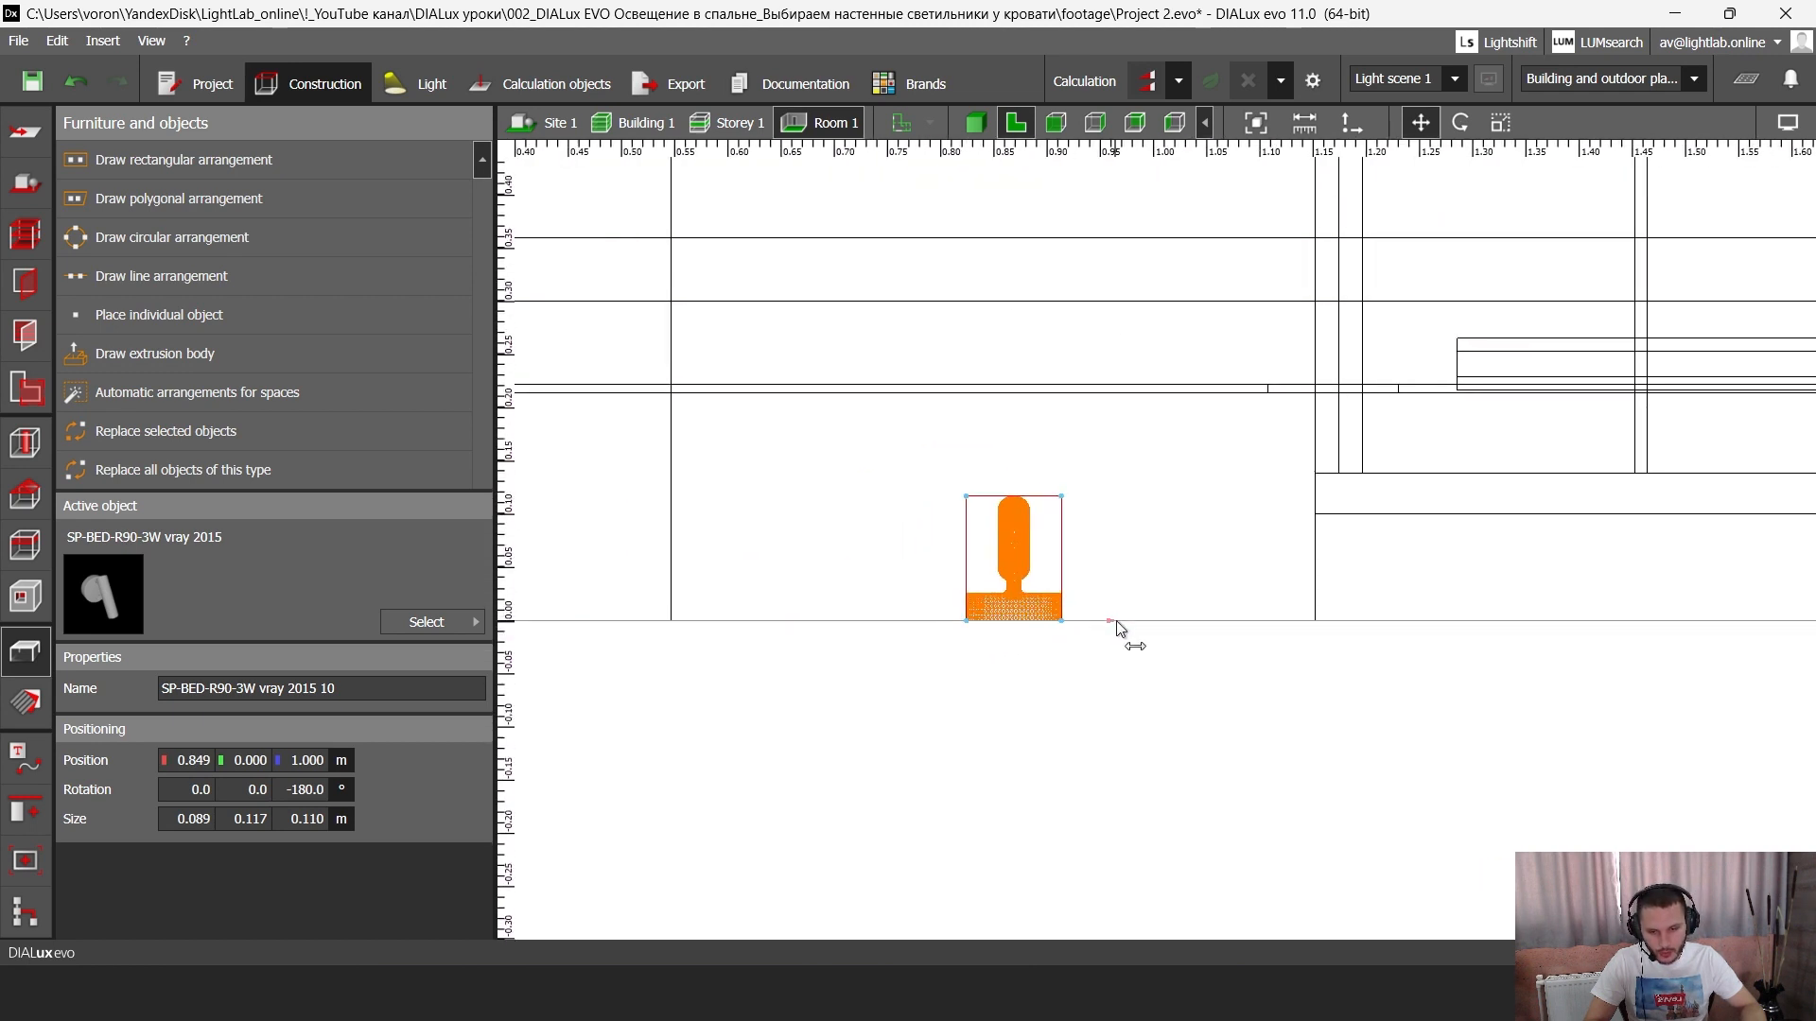
scroll(983, 476, "down", 2)
scroll(981, 476, "down", 3)
scroll(988, 530, "up", 2)
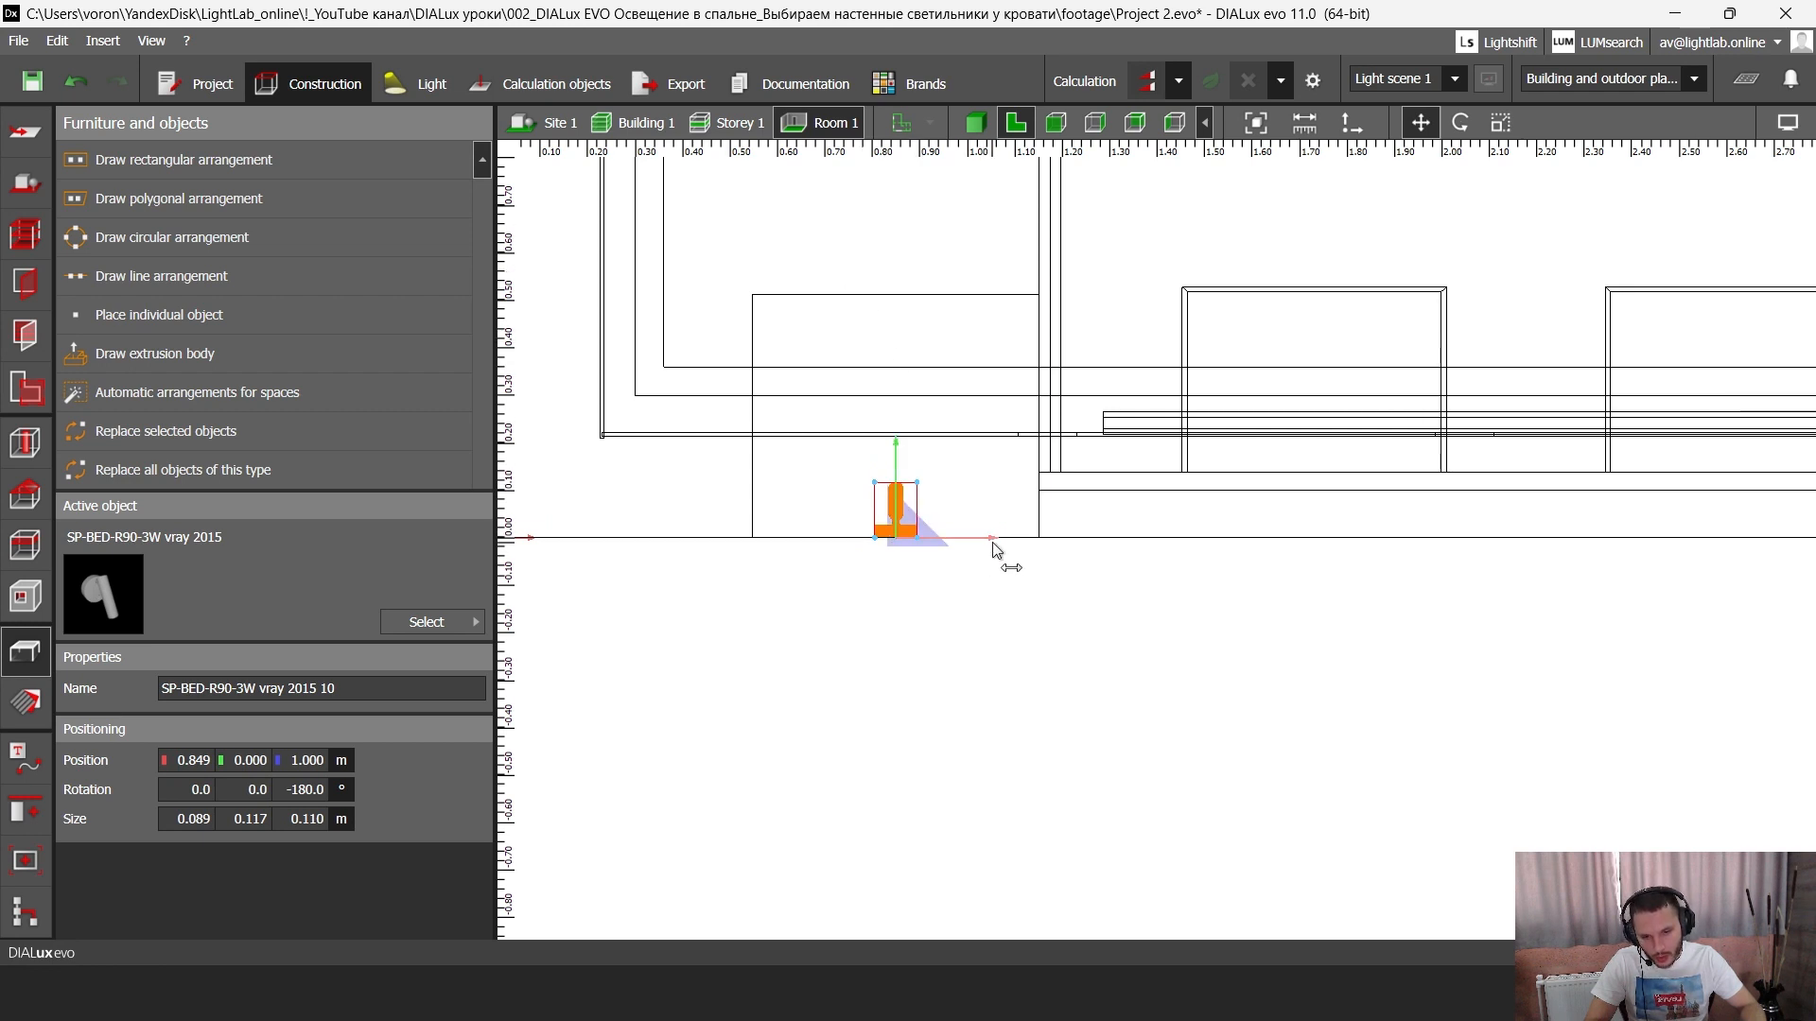
left_click_drag(992, 543, 1003, 544)
- Copy the luminaire from the first lamp model to the second lamp model at about X 0.856 m
scroll(932, 362, "down", 3)
middle_click_drag(1300, 406, 878, 444)
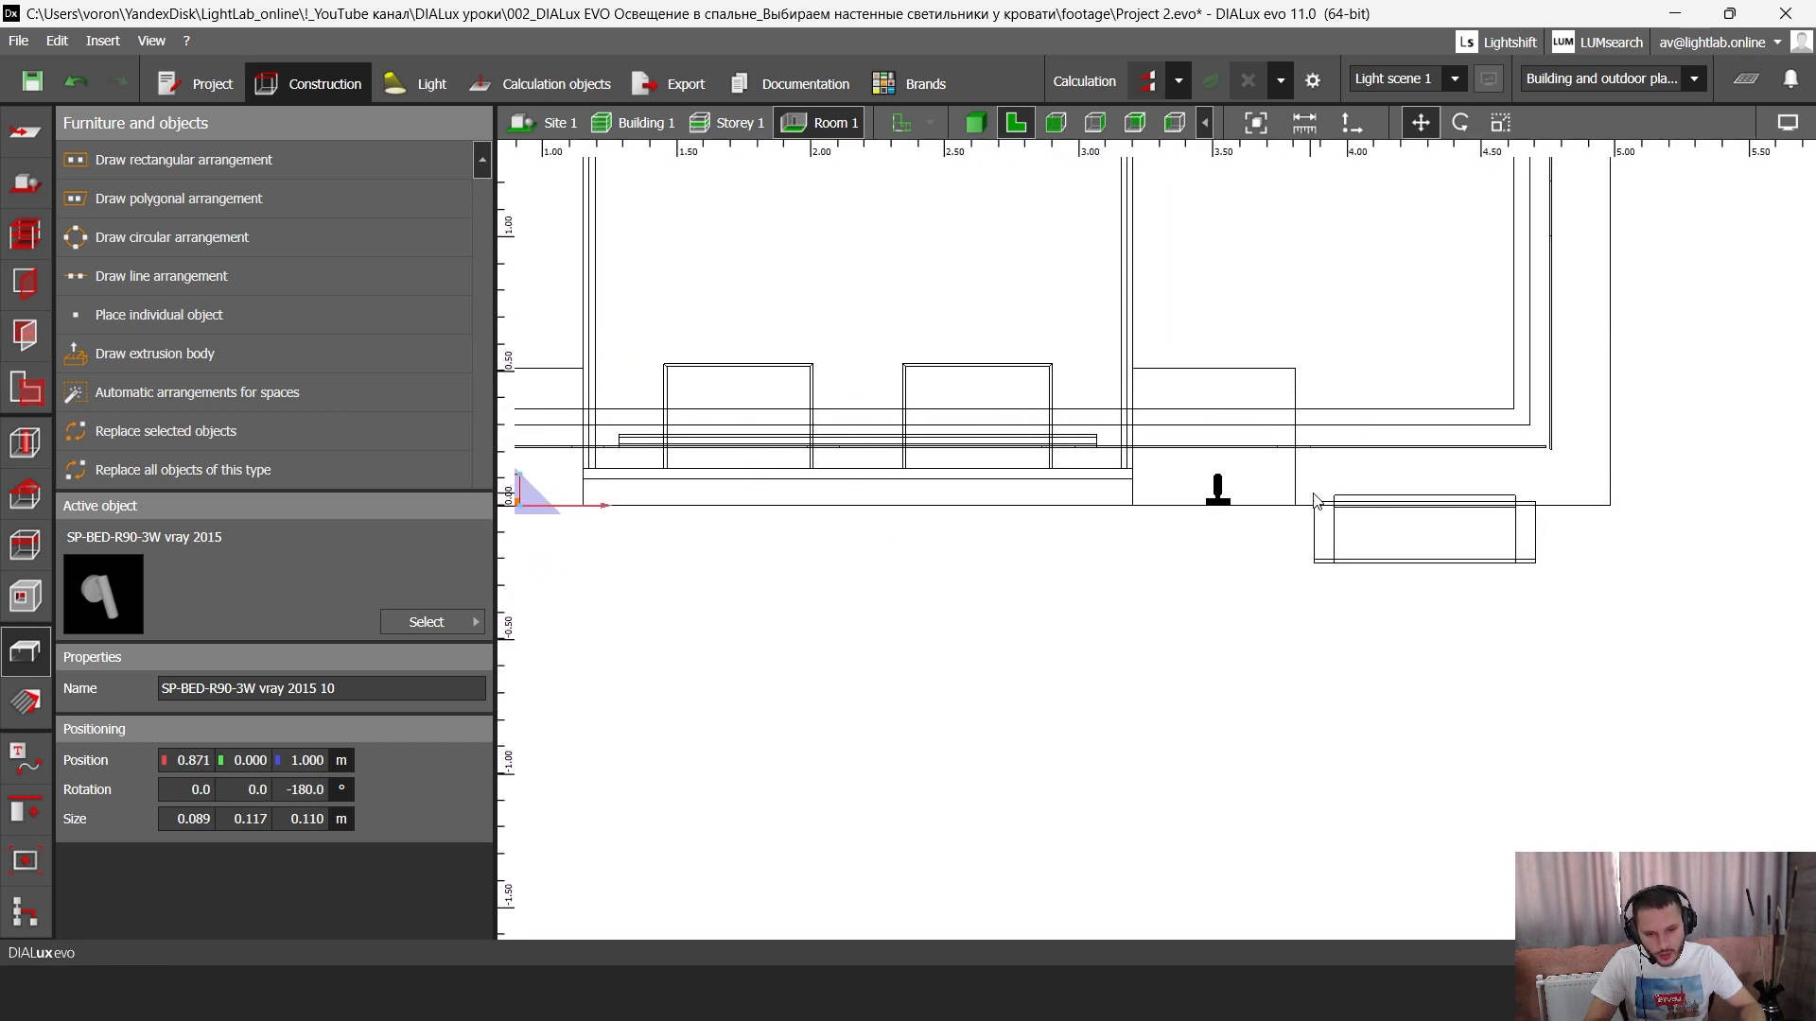
scroll(1221, 493, "up", 6)
left_click(1220, 469)
left_click(1229, 466)
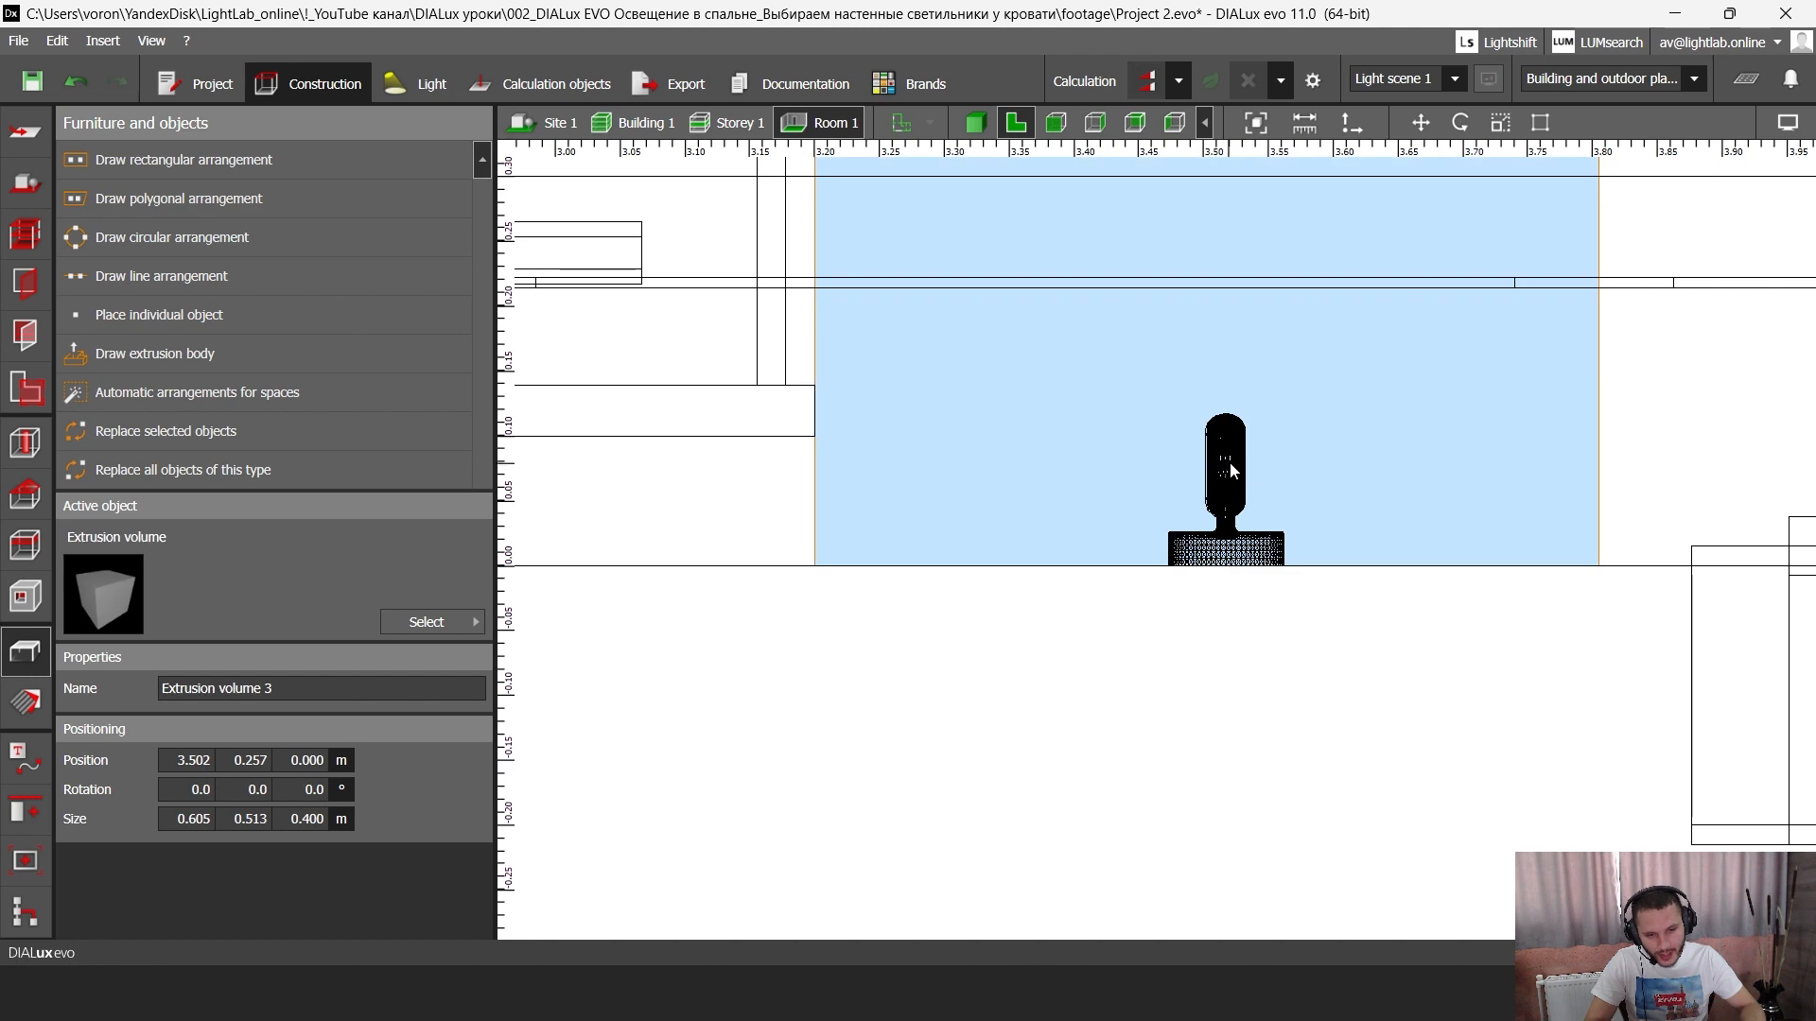
left_click(1220, 468)
scroll(1210, 469, "down", 5)
middle_click_drag(1078, 453, 1266, 457)
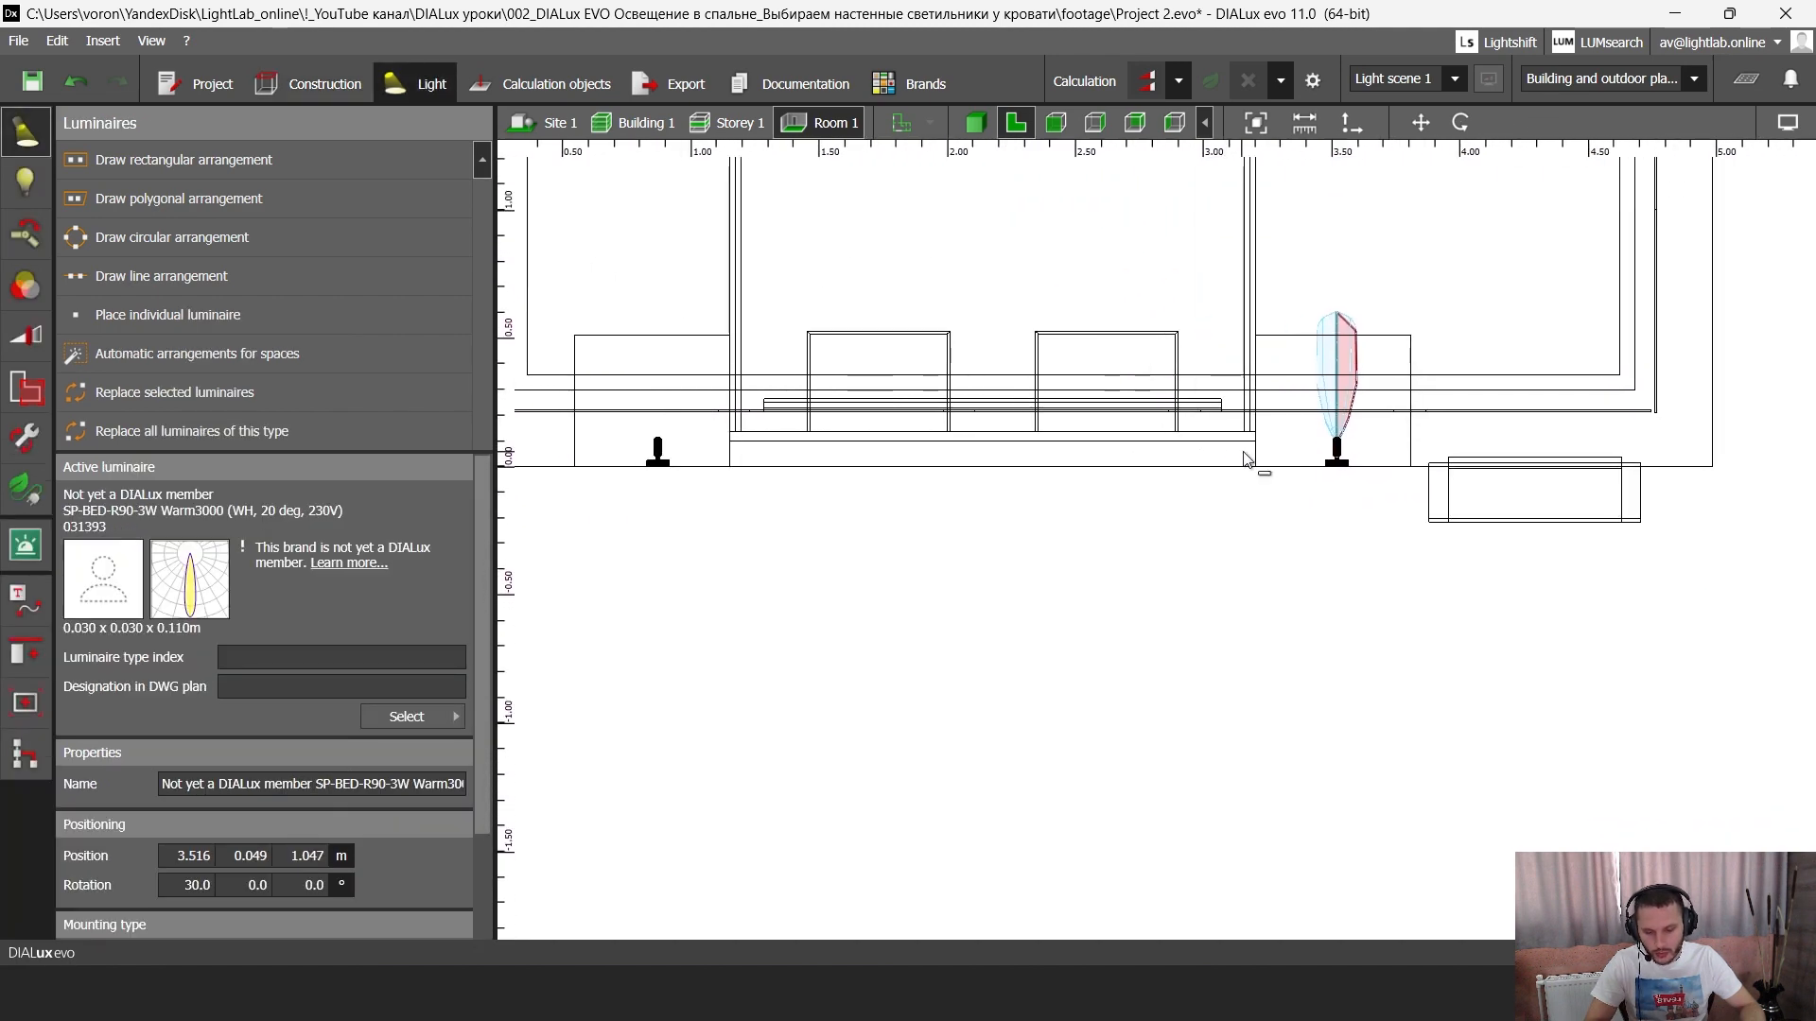
left_click(657, 452)
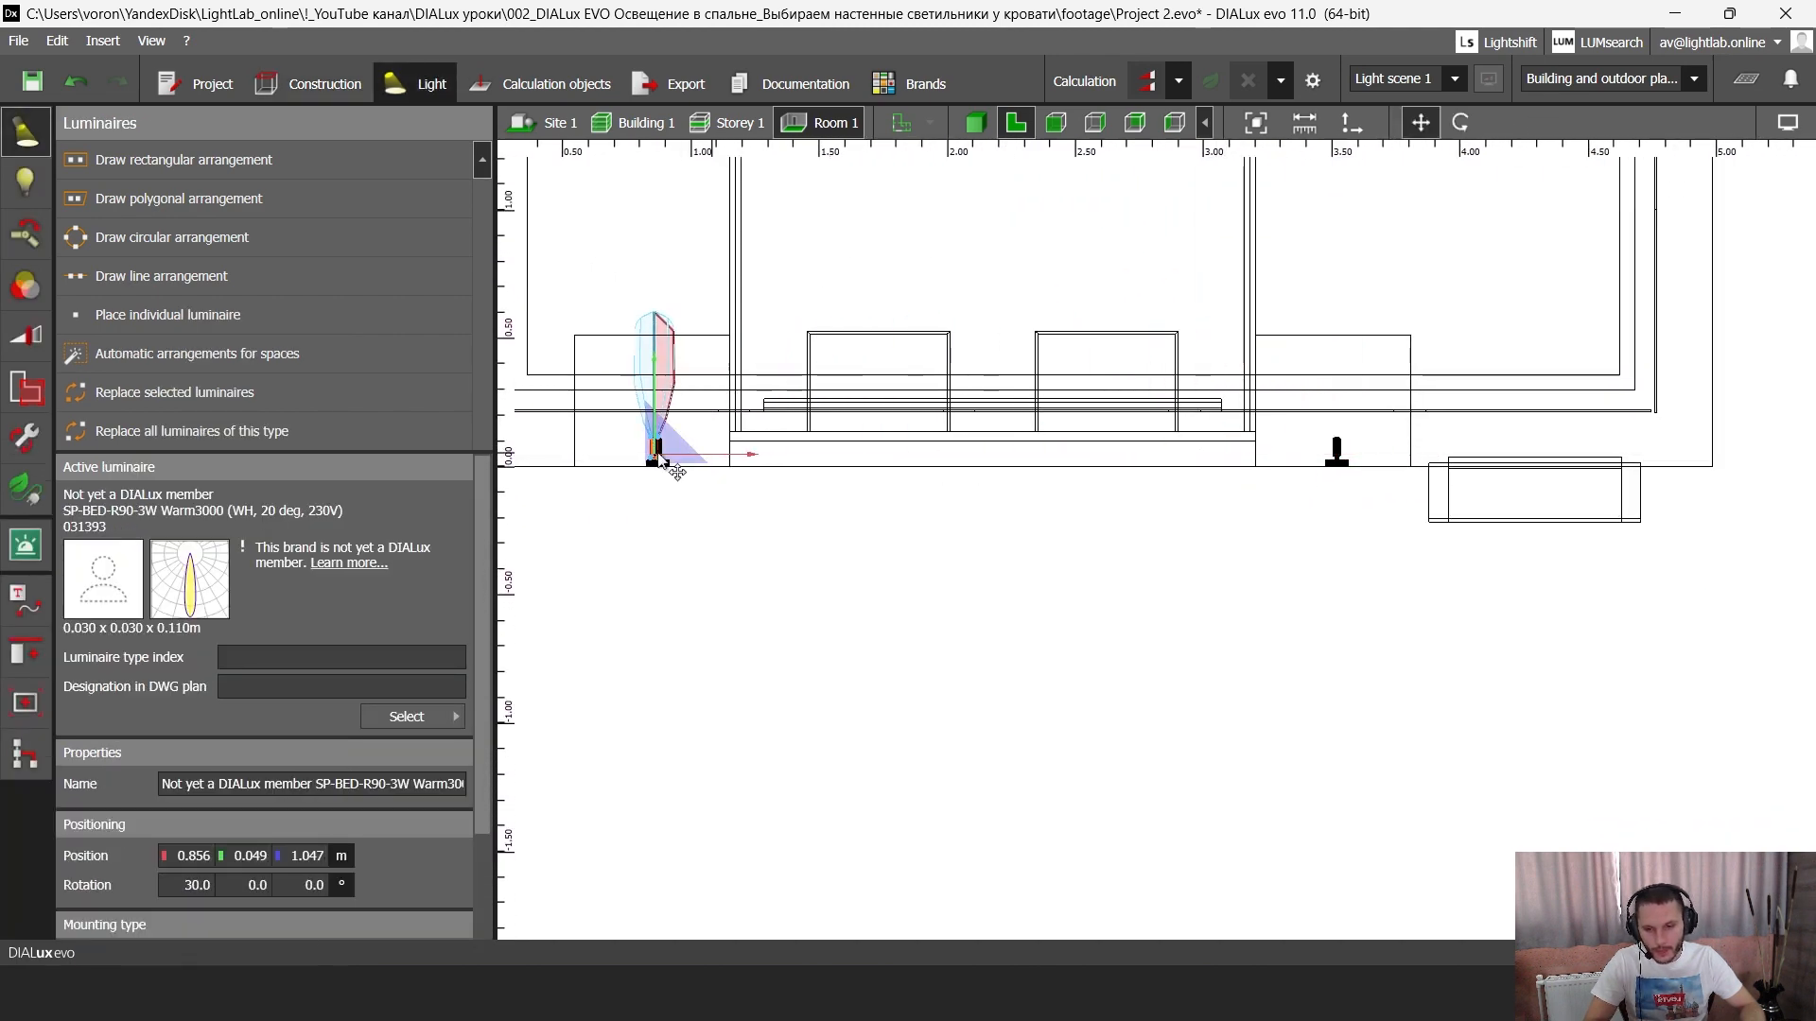
- Align the copied luminaire with the second lamp model's head at about X 0.869 m
scroll(653, 445, "up", 5)
scroll(648, 440, "up", 4)
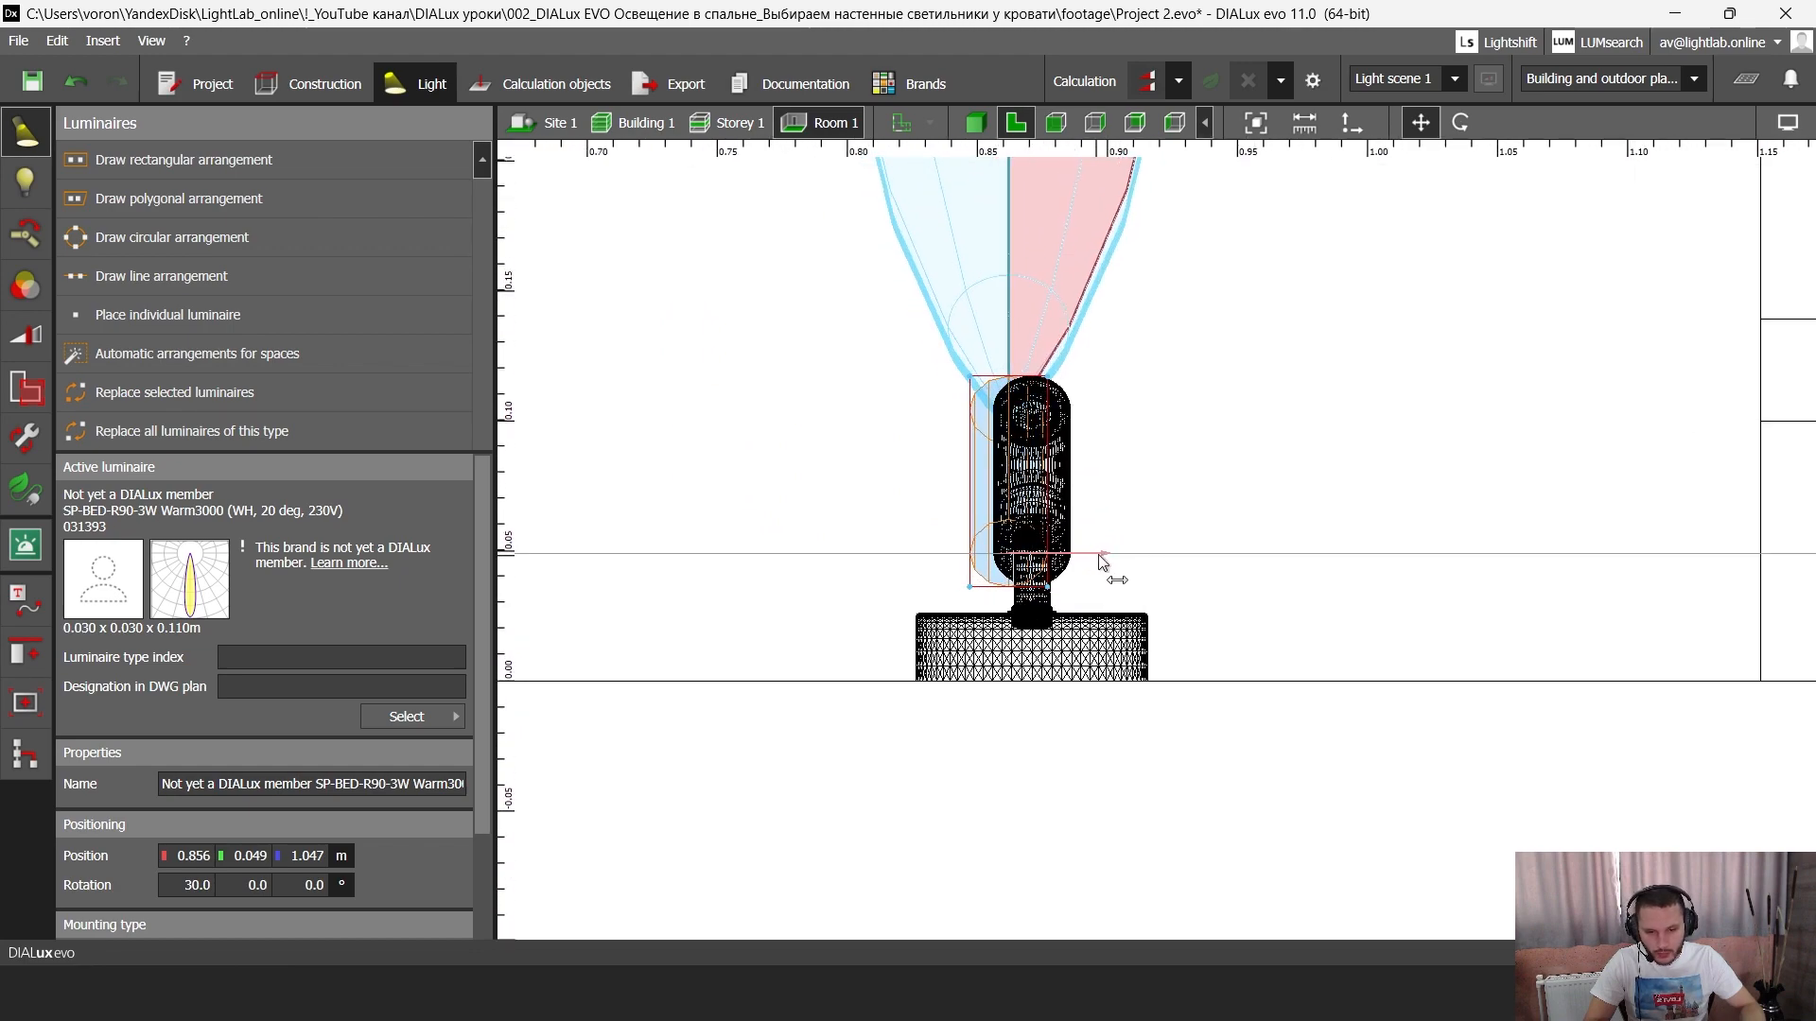
left_click_drag(1109, 560, 1073, 583)
scroll(1062, 538, "up", 4)
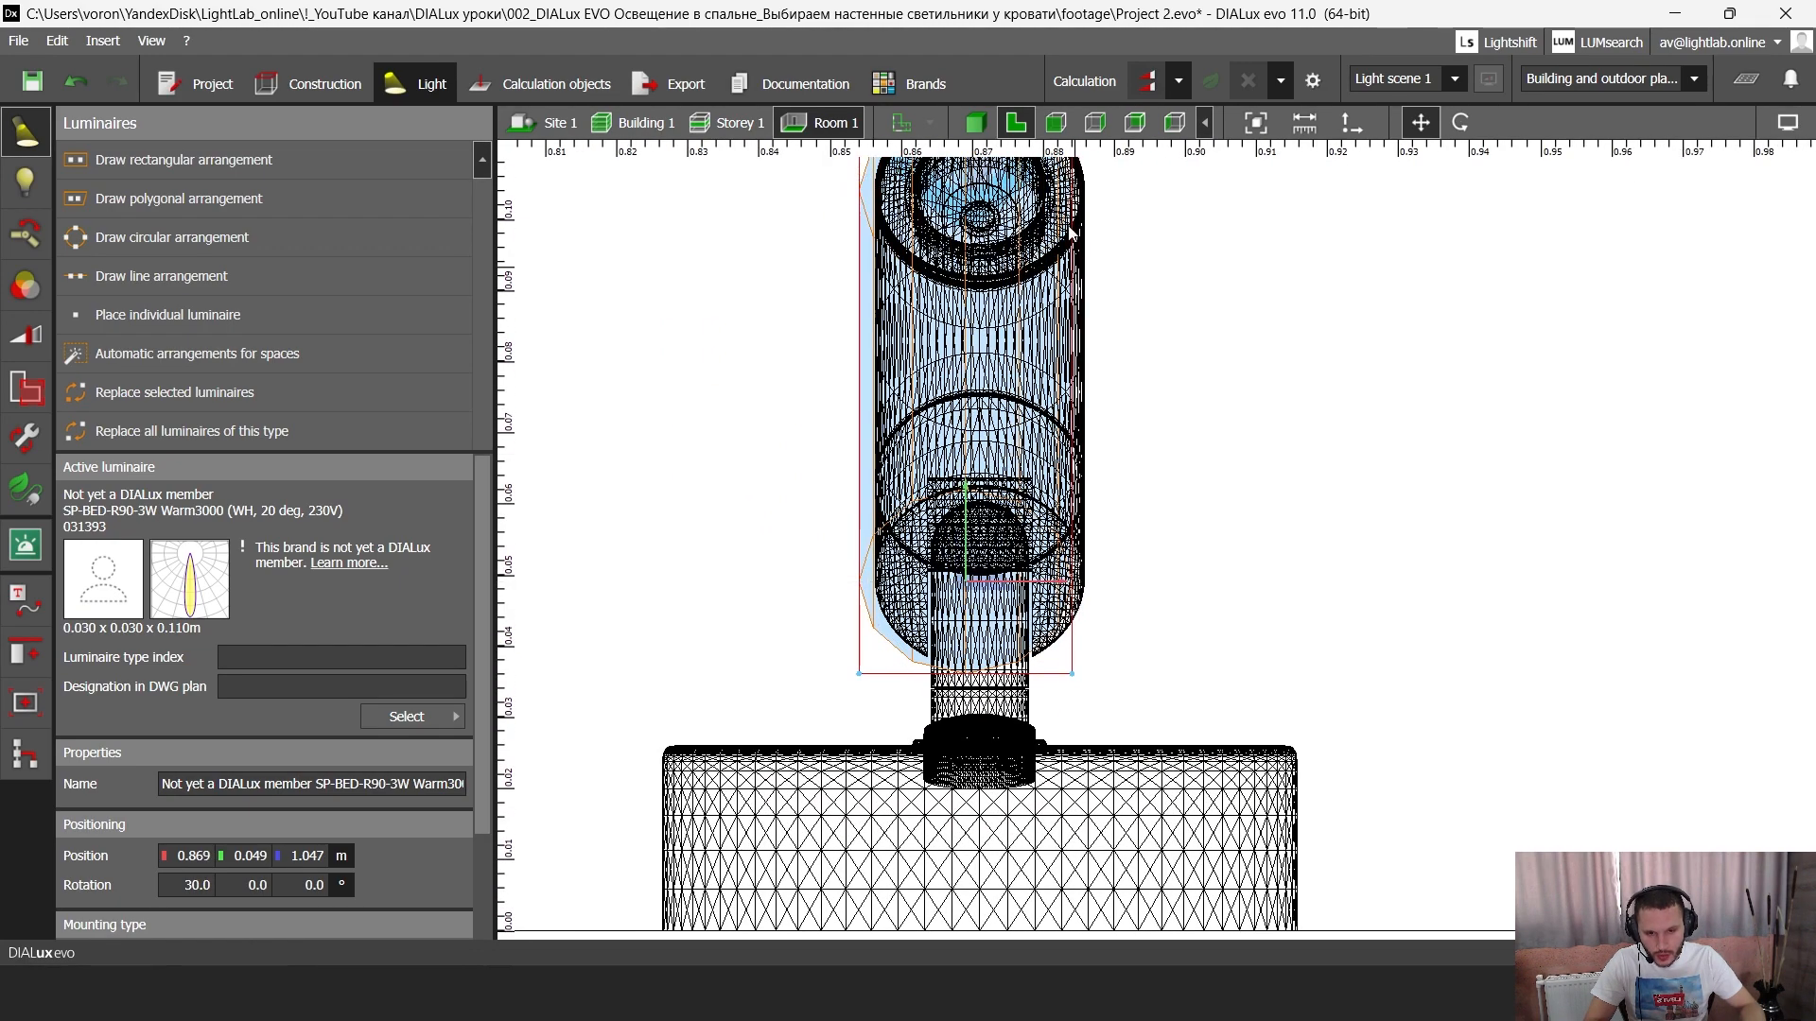
- Return to a 3D overview of the bed with both lamps and calculate Light scene 1
left_click(973, 122)
left_click(1237, 472)
mouse_move(1240, 475)
right_mouse_down()
mouse_move(1133, 405)
mouse_move(1228, 433)
mouse_move(1053, 467)
mouse_move(1263, 598)
mouse_move(1326, 567)
mouse_move(1322, 592)
mouse_move(1169, 537)
right_mouse_up()
scroll(1133, 405, "down", 3)
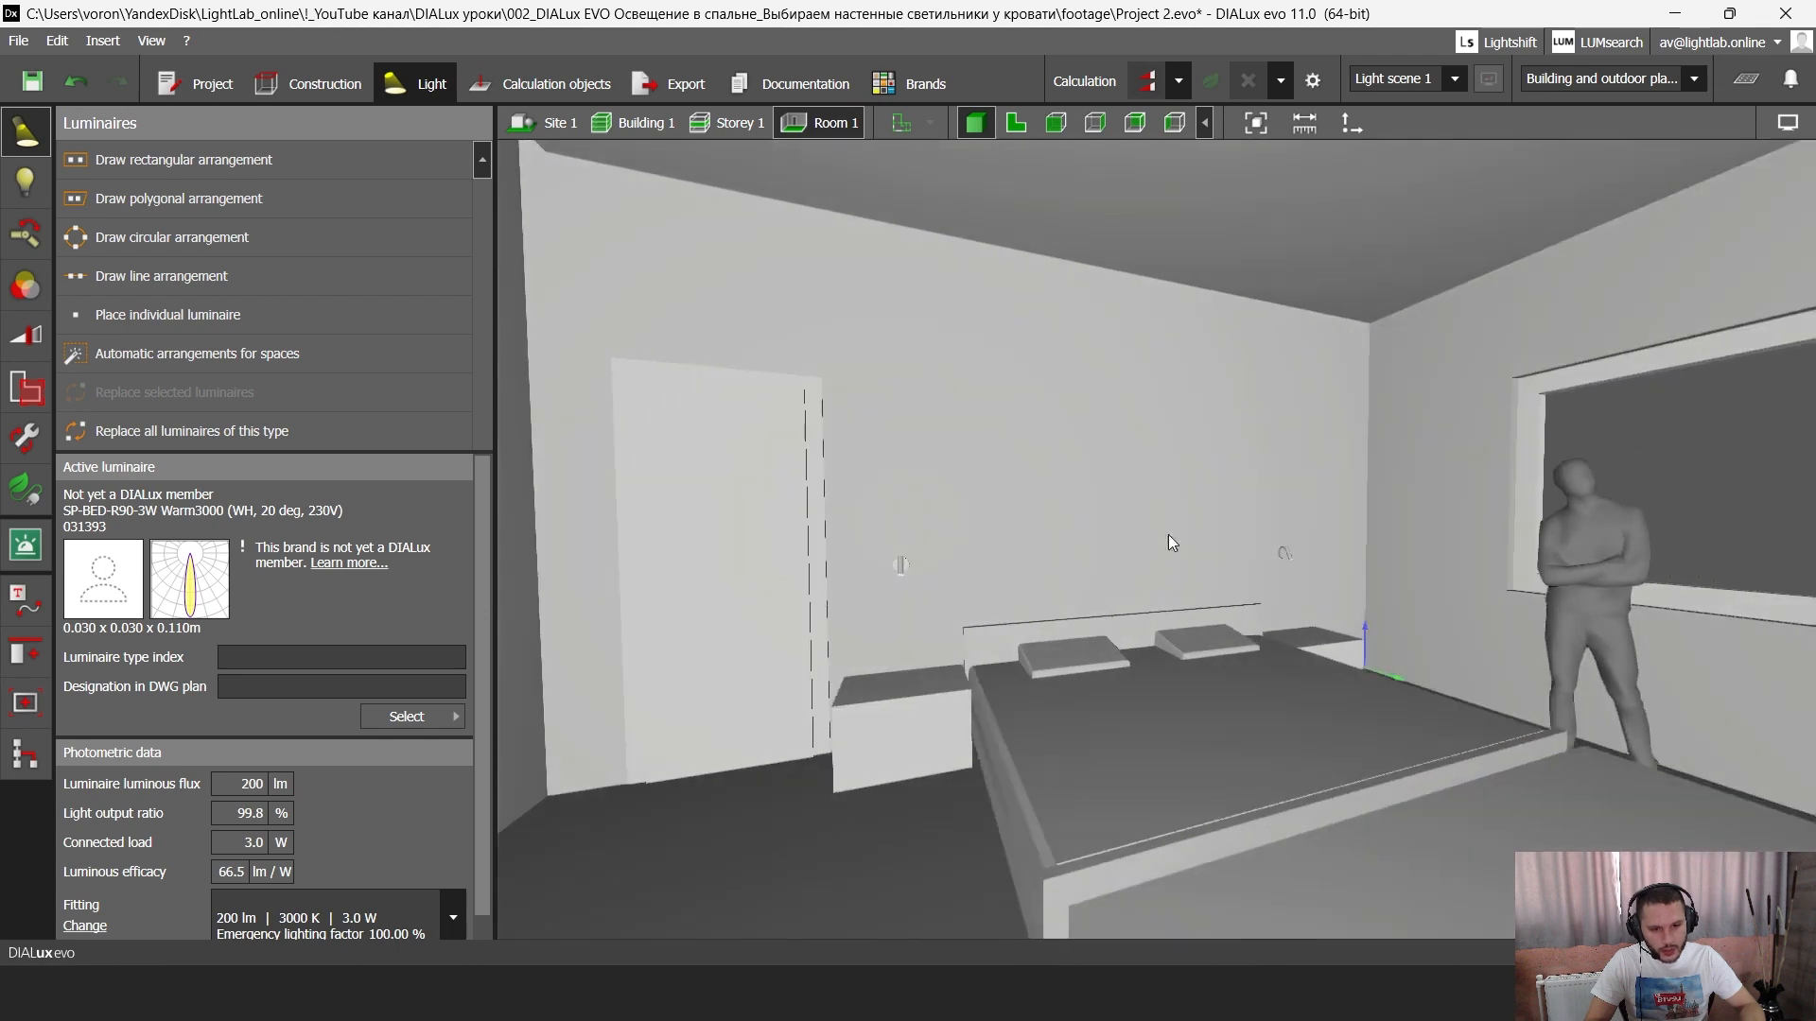
left_click(1150, 80)
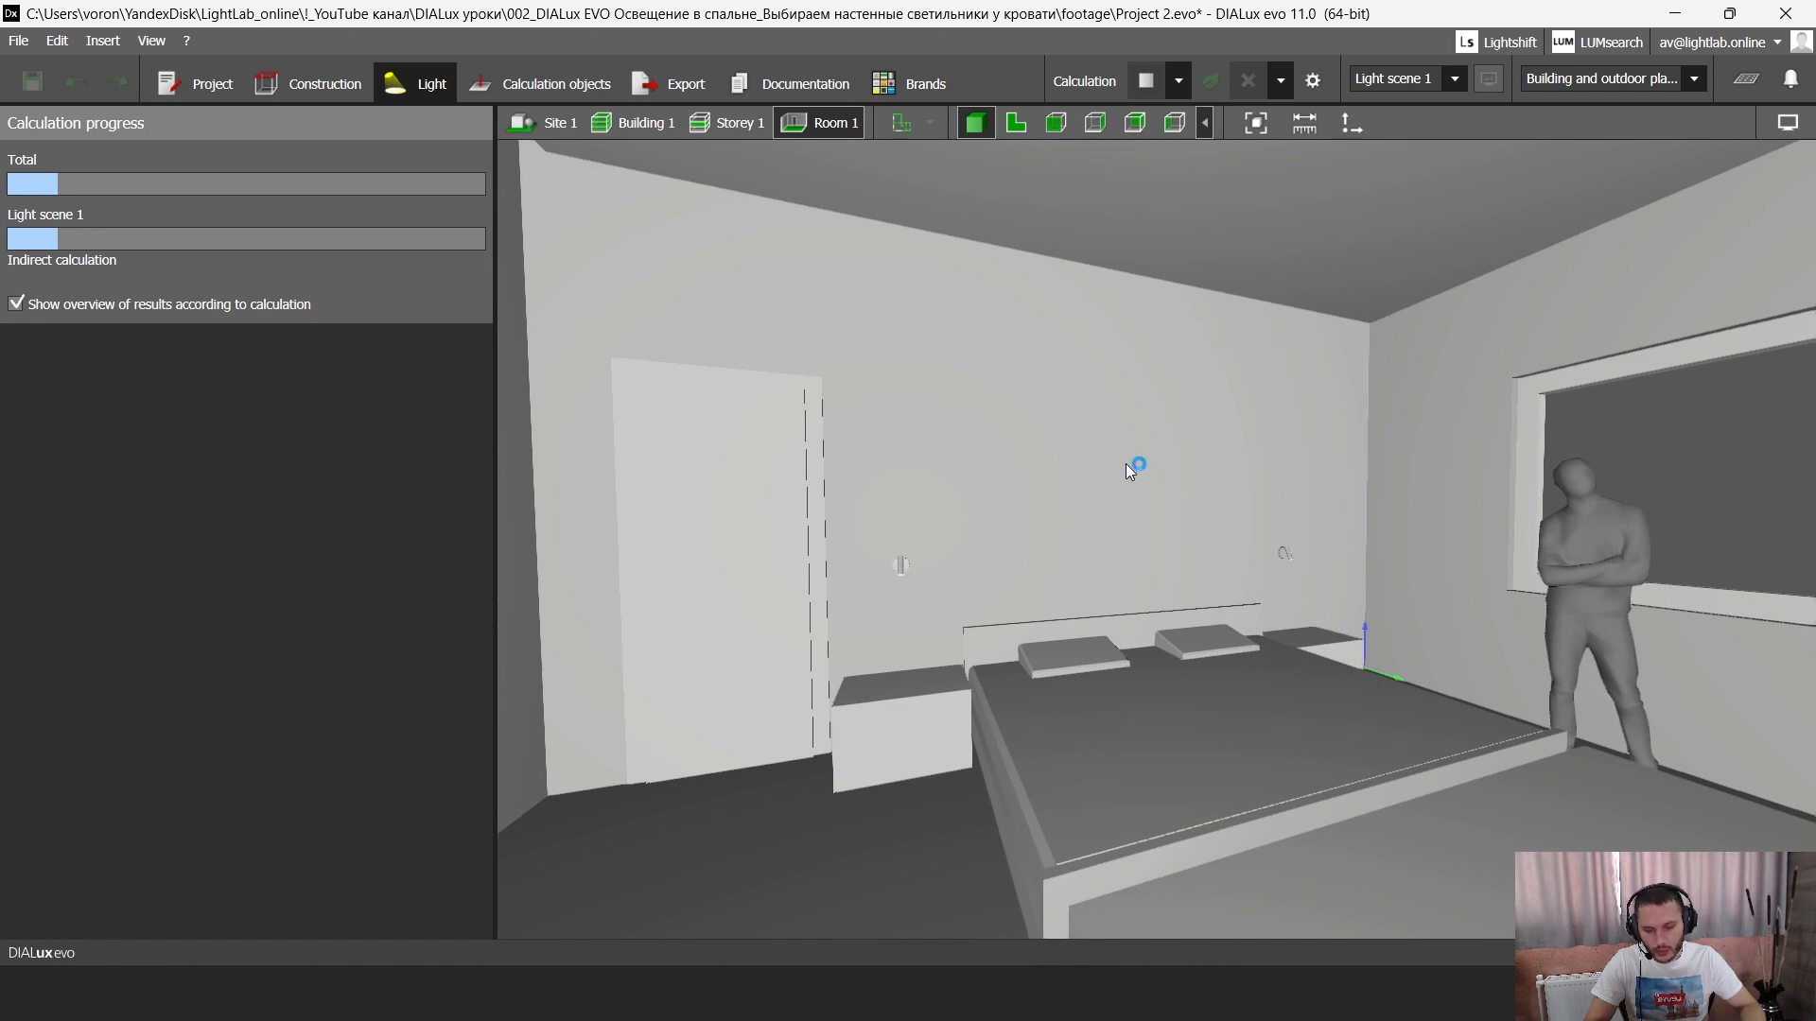
right_click_drag(1152, 479, 1207, 454)
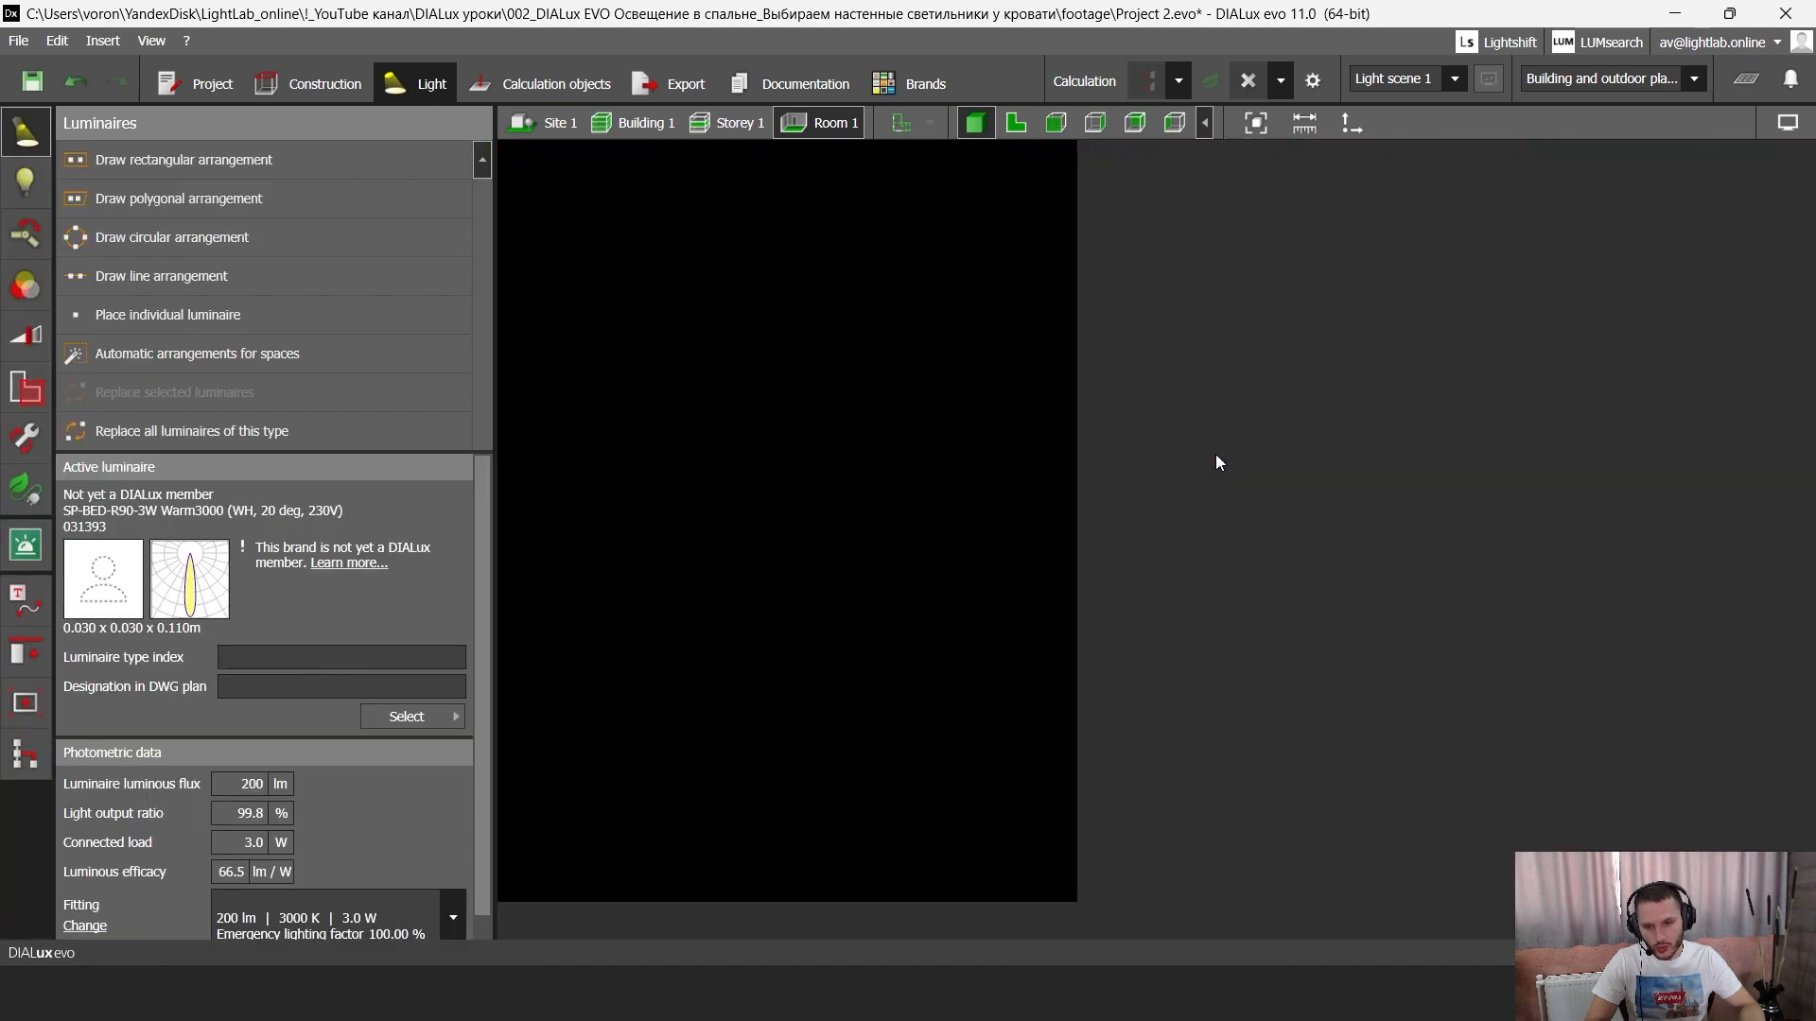
left_click(1743, 80)
left_click(1745, 81)
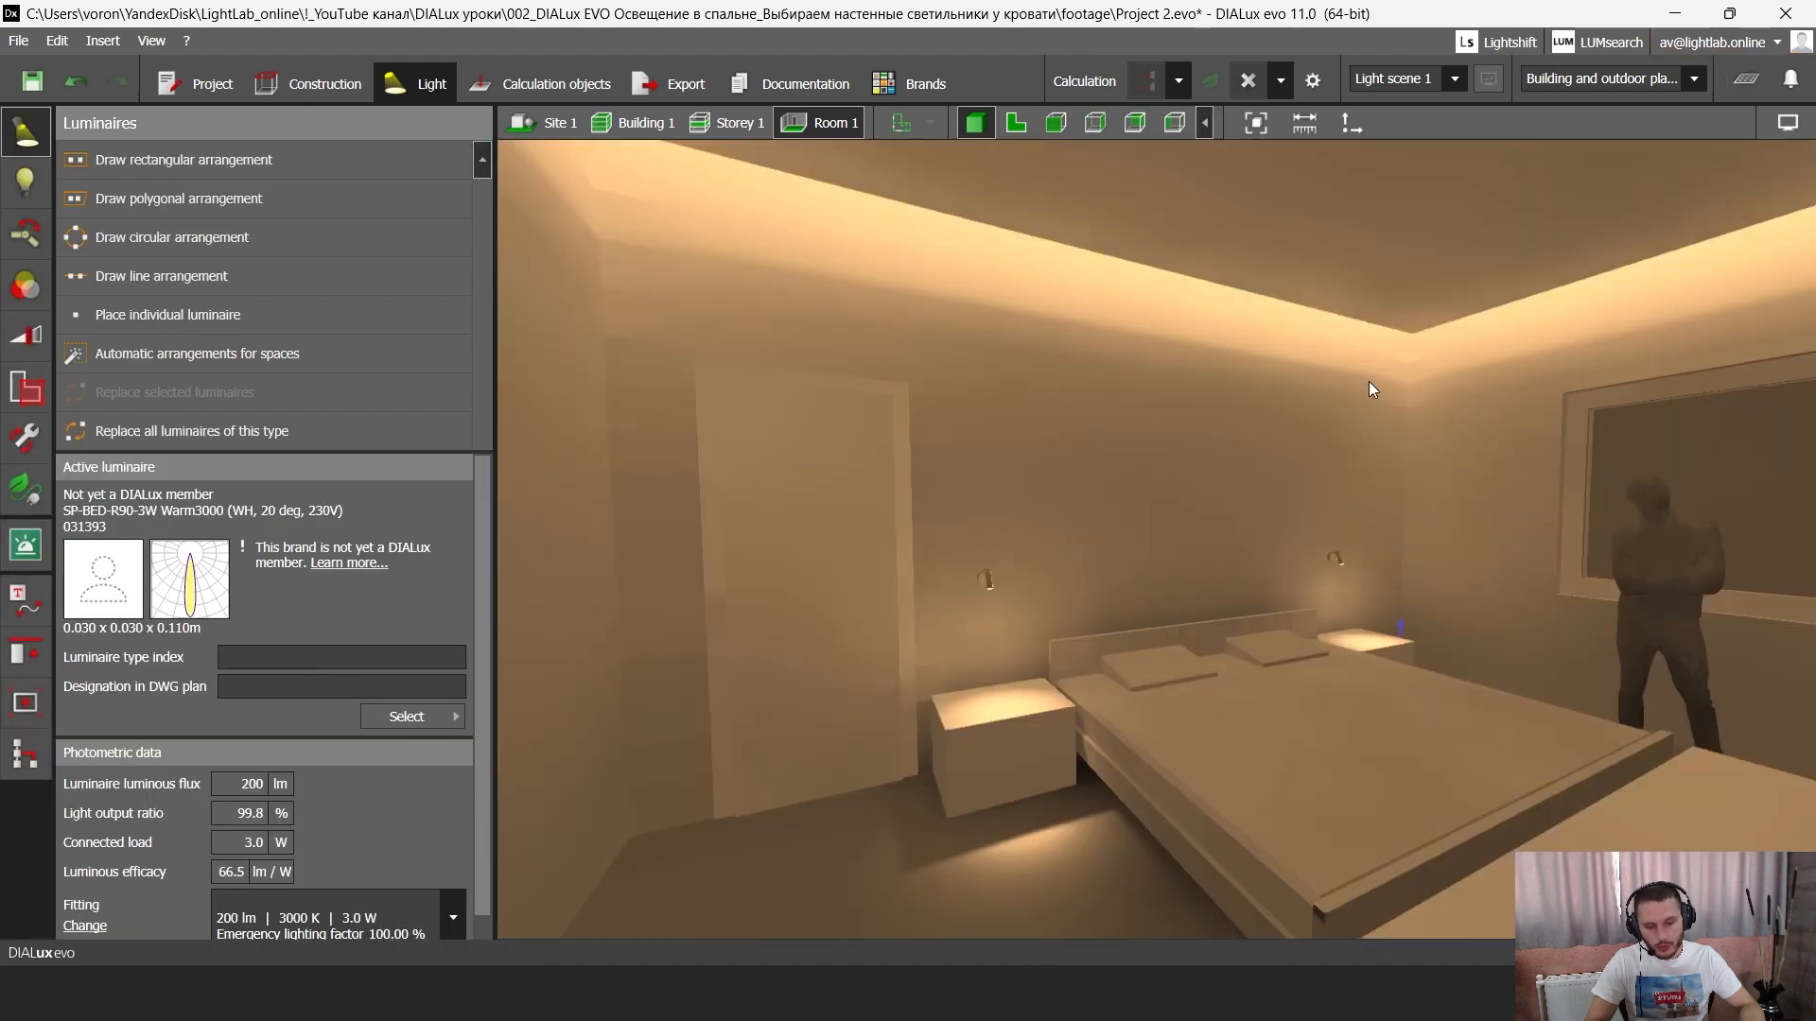
- Examine the calculated lighting around the bed, both wall lamps and the bedside tables from several angles
right_click_drag(1369, 388, 1285, 539)
middle_click_drag(1285, 539, 1182, 493)
scroll(1188, 496, "up", 2)
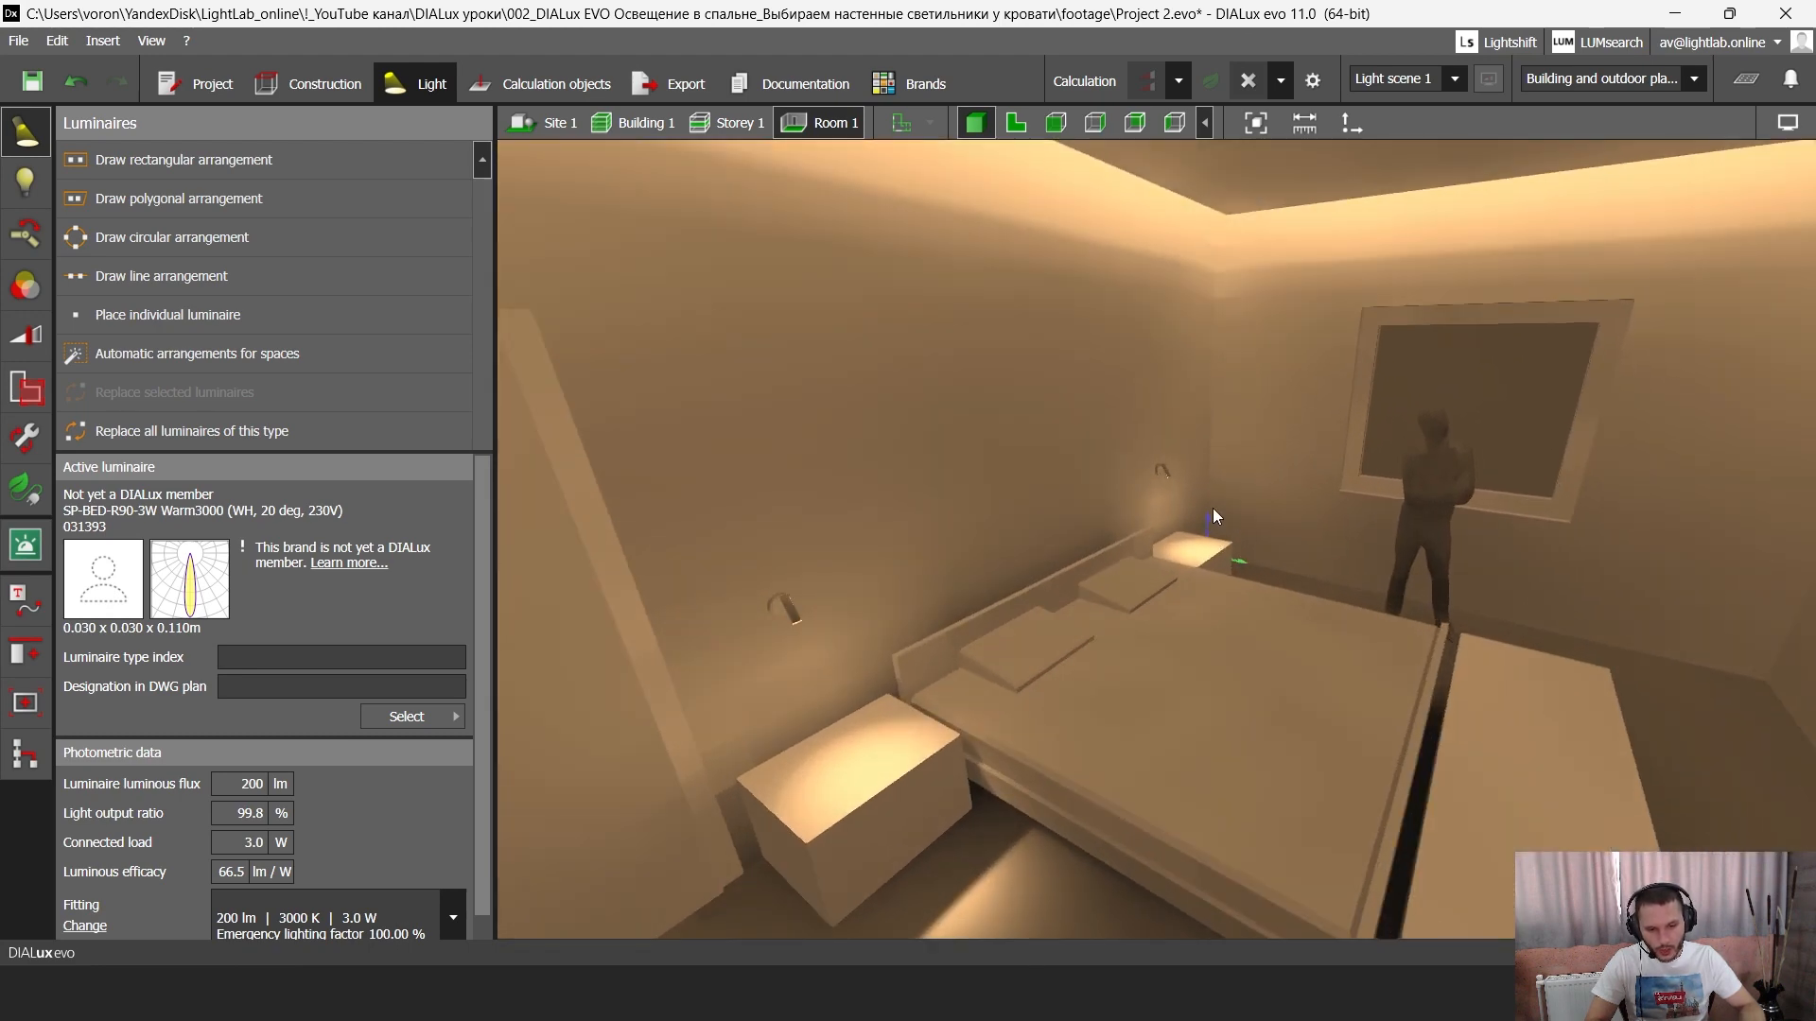
right_click_drag(1212, 508, 1080, 496)
middle_click_drag(1081, 496, 1167, 386)
right_click_drag(1087, 456, 1260, 394)
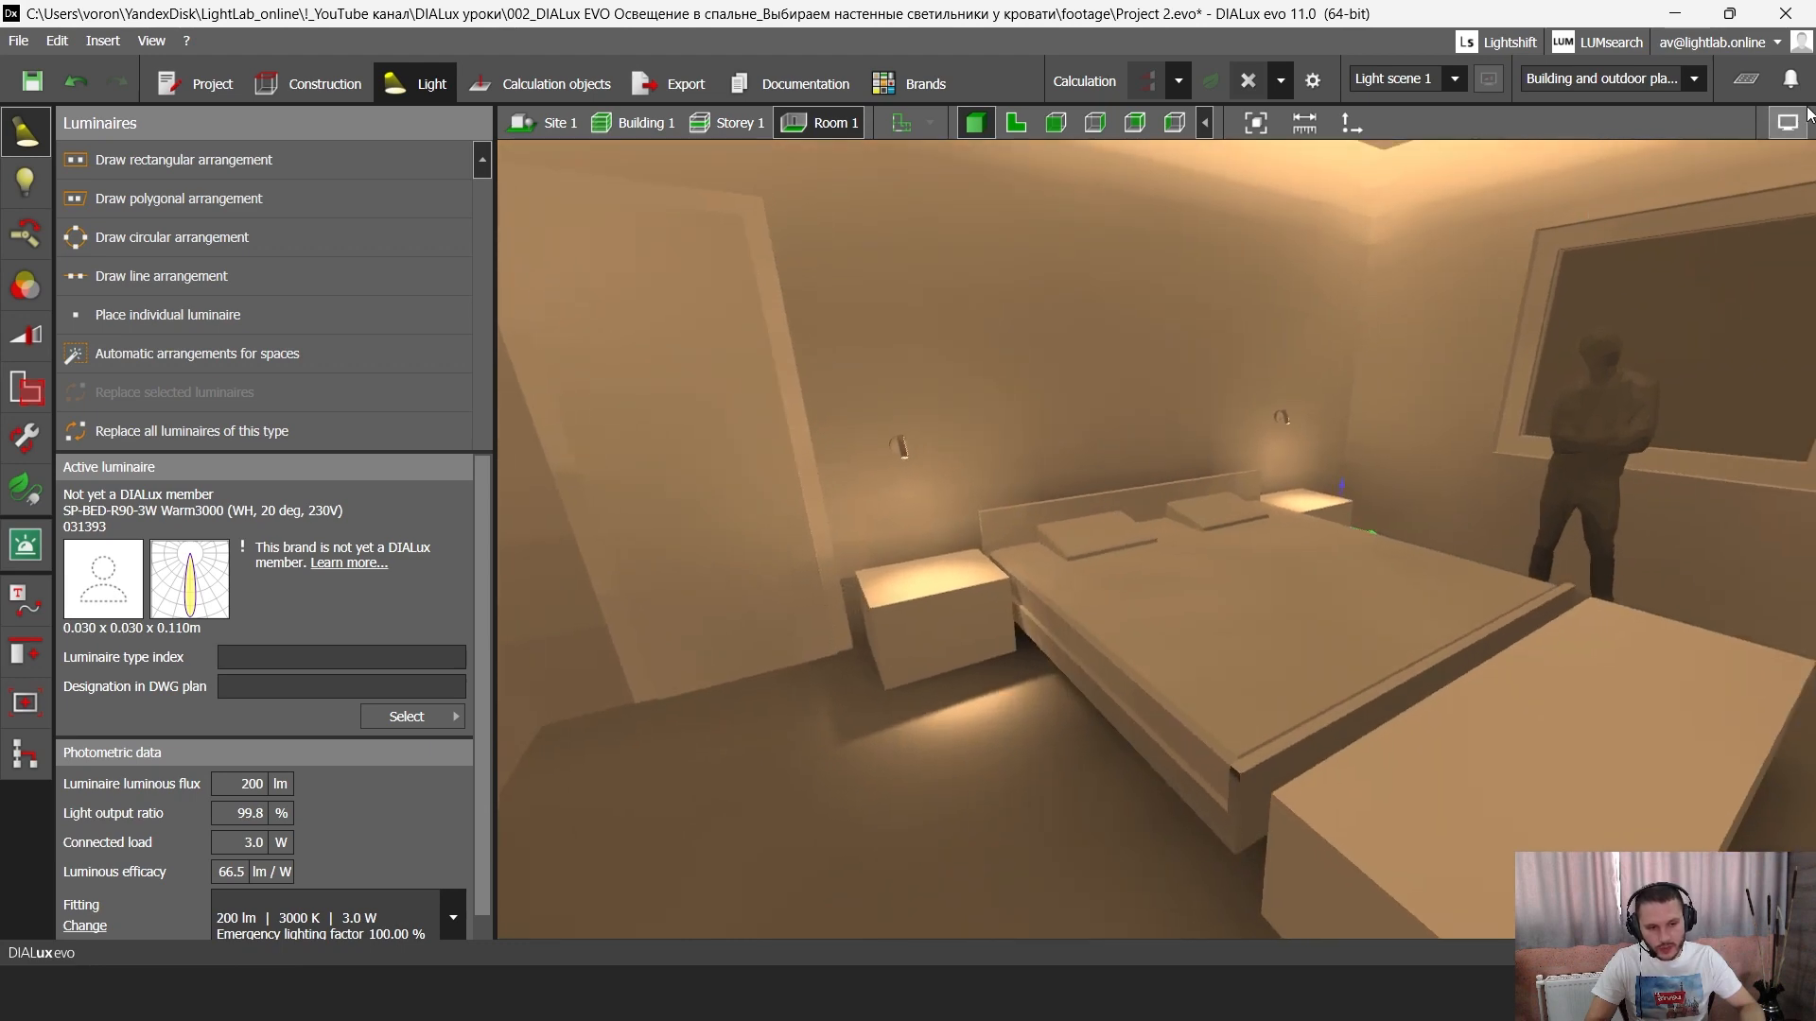
scroll(1087, 378, "up", 3)
middle_click_drag(1016, 414, 1135, 408)
right_click_drag(1076, 531, 1081, 577)
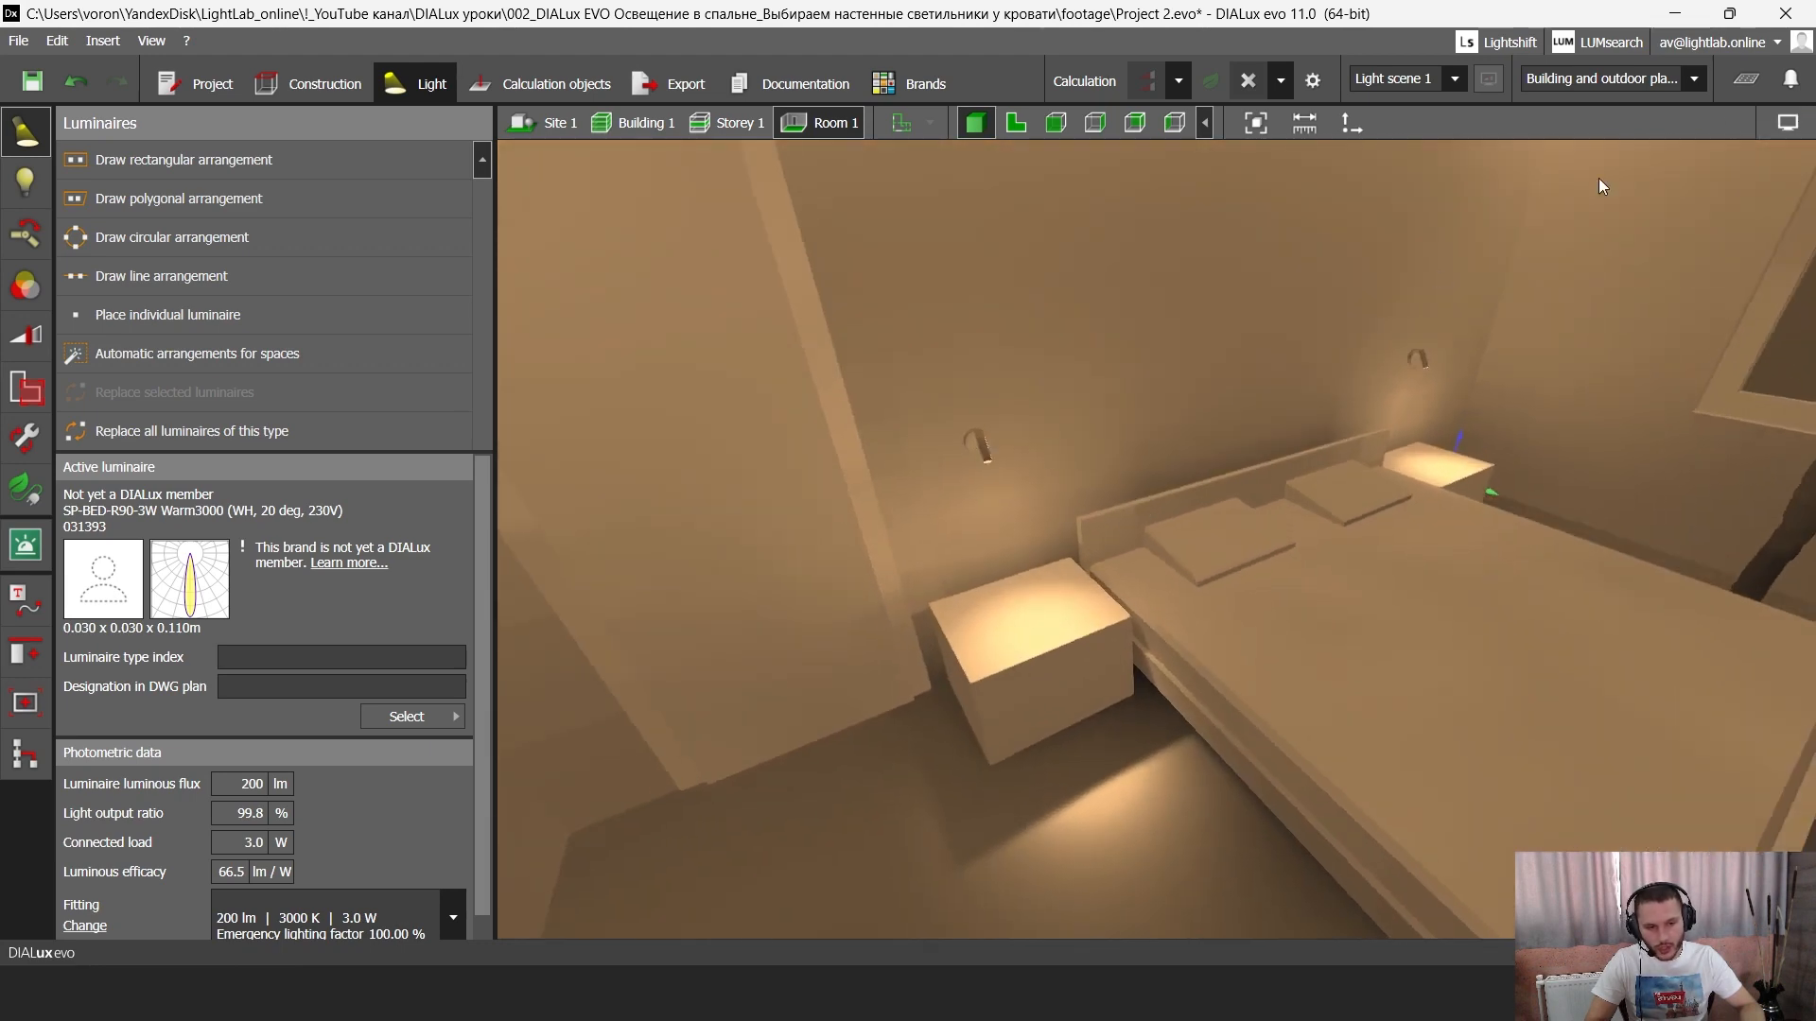
- Check the illuminance on the bedside table in the false-colour display, then restore the normal rendering
left_click(1790, 125)
left_click(1670, 163)
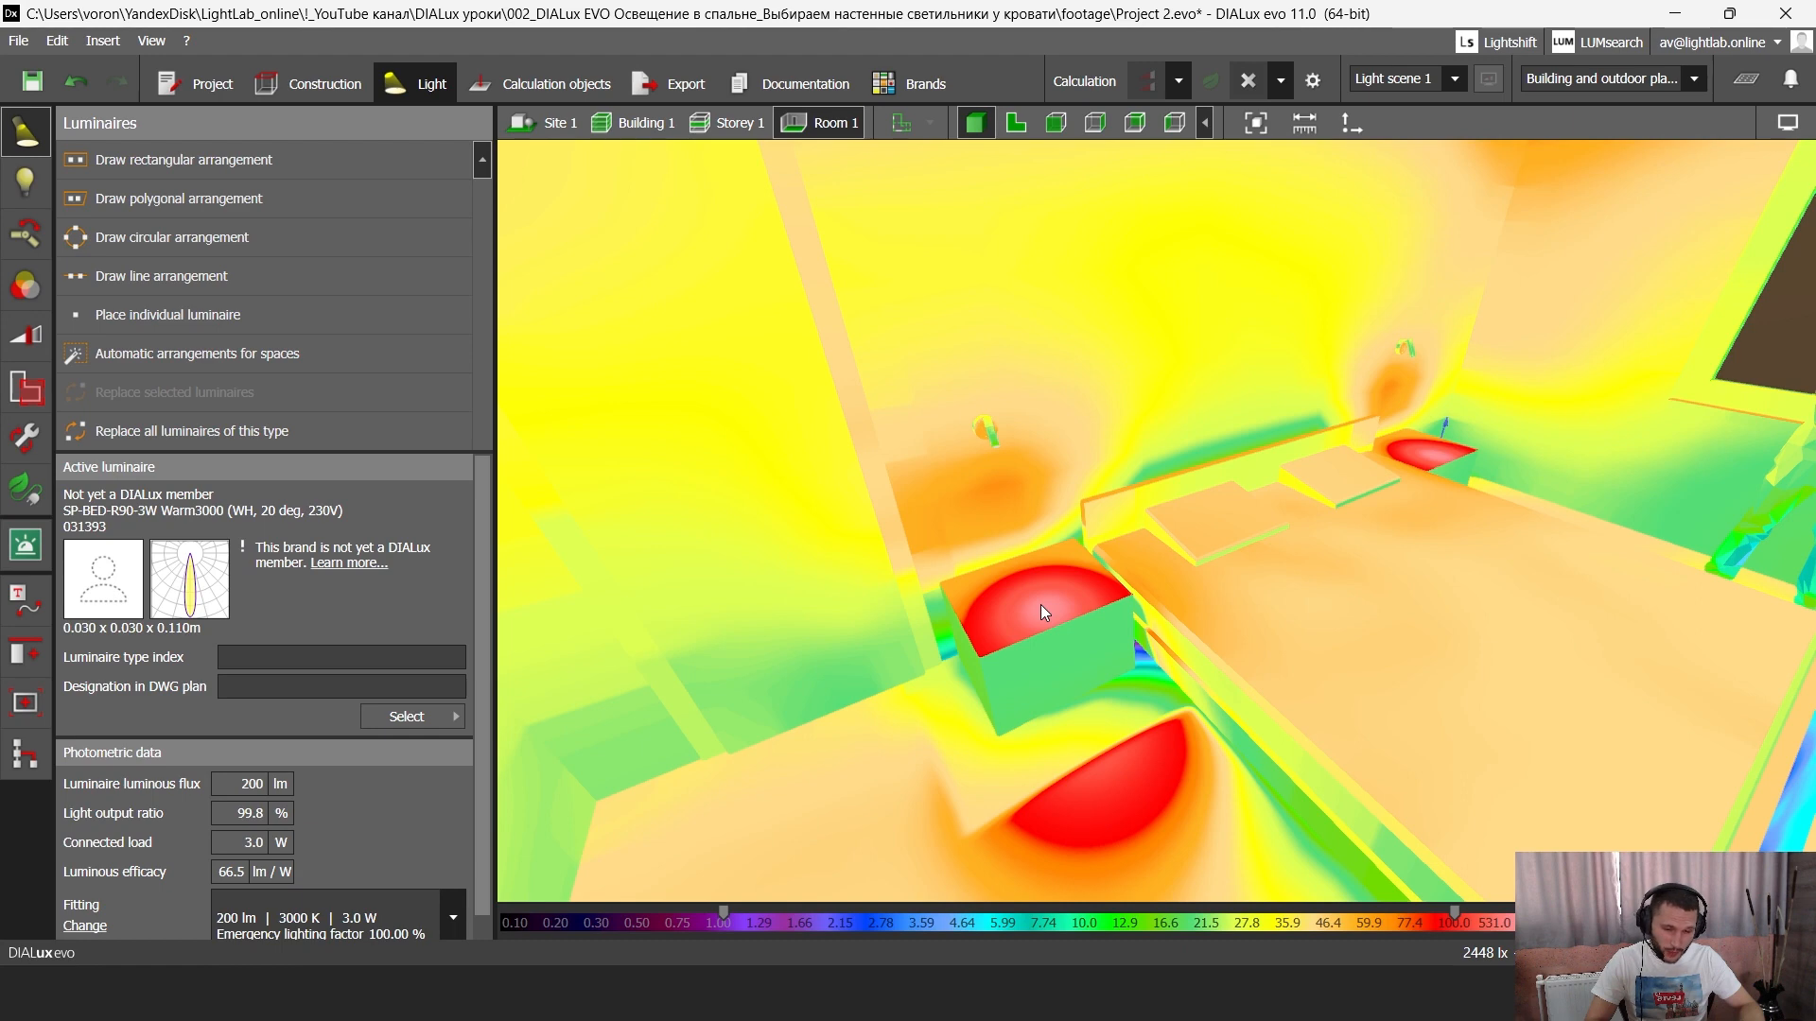
left_click(1787, 123)
left_click(1660, 163)
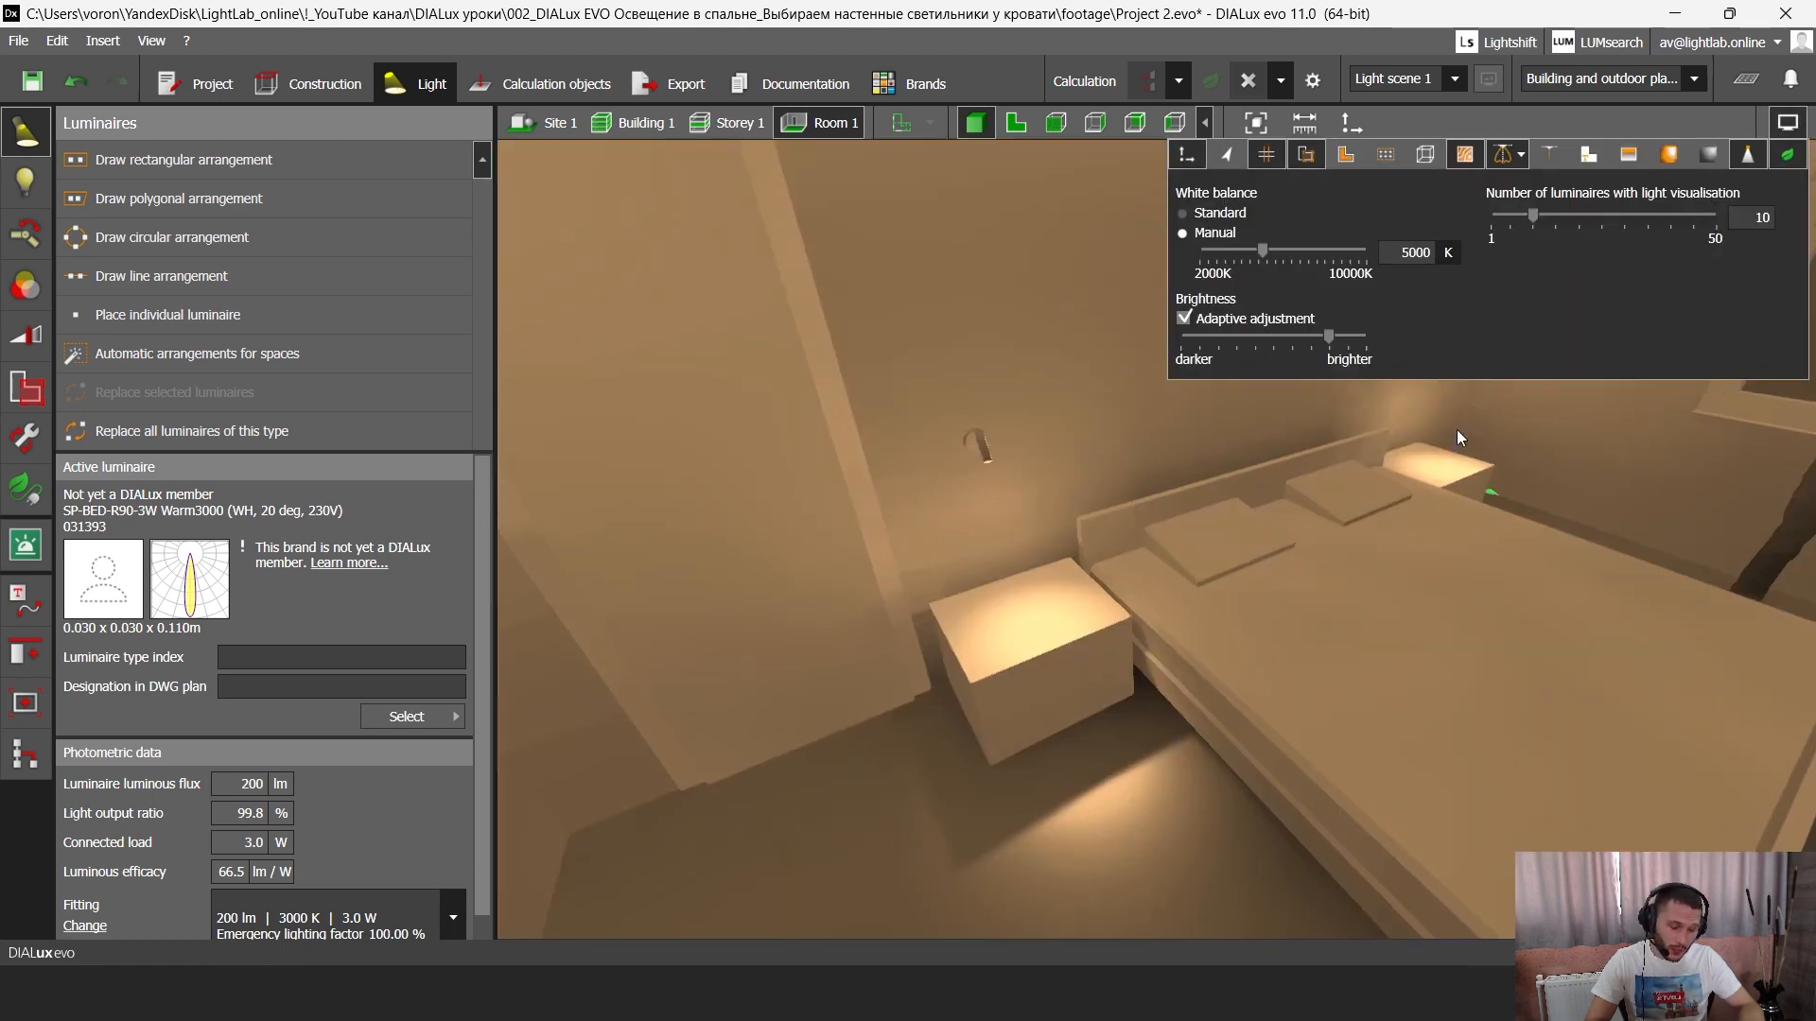
- Inspect both bedside lamps and their light on the wall and tables, ending with a close view of the nearer lamp
right_click_drag(1409, 440, 1420, 411)
scroll(1421, 411, "down", 3)
middle_click_drag(1396, 415, 1286, 471)
scroll(1286, 471, "up", 4)
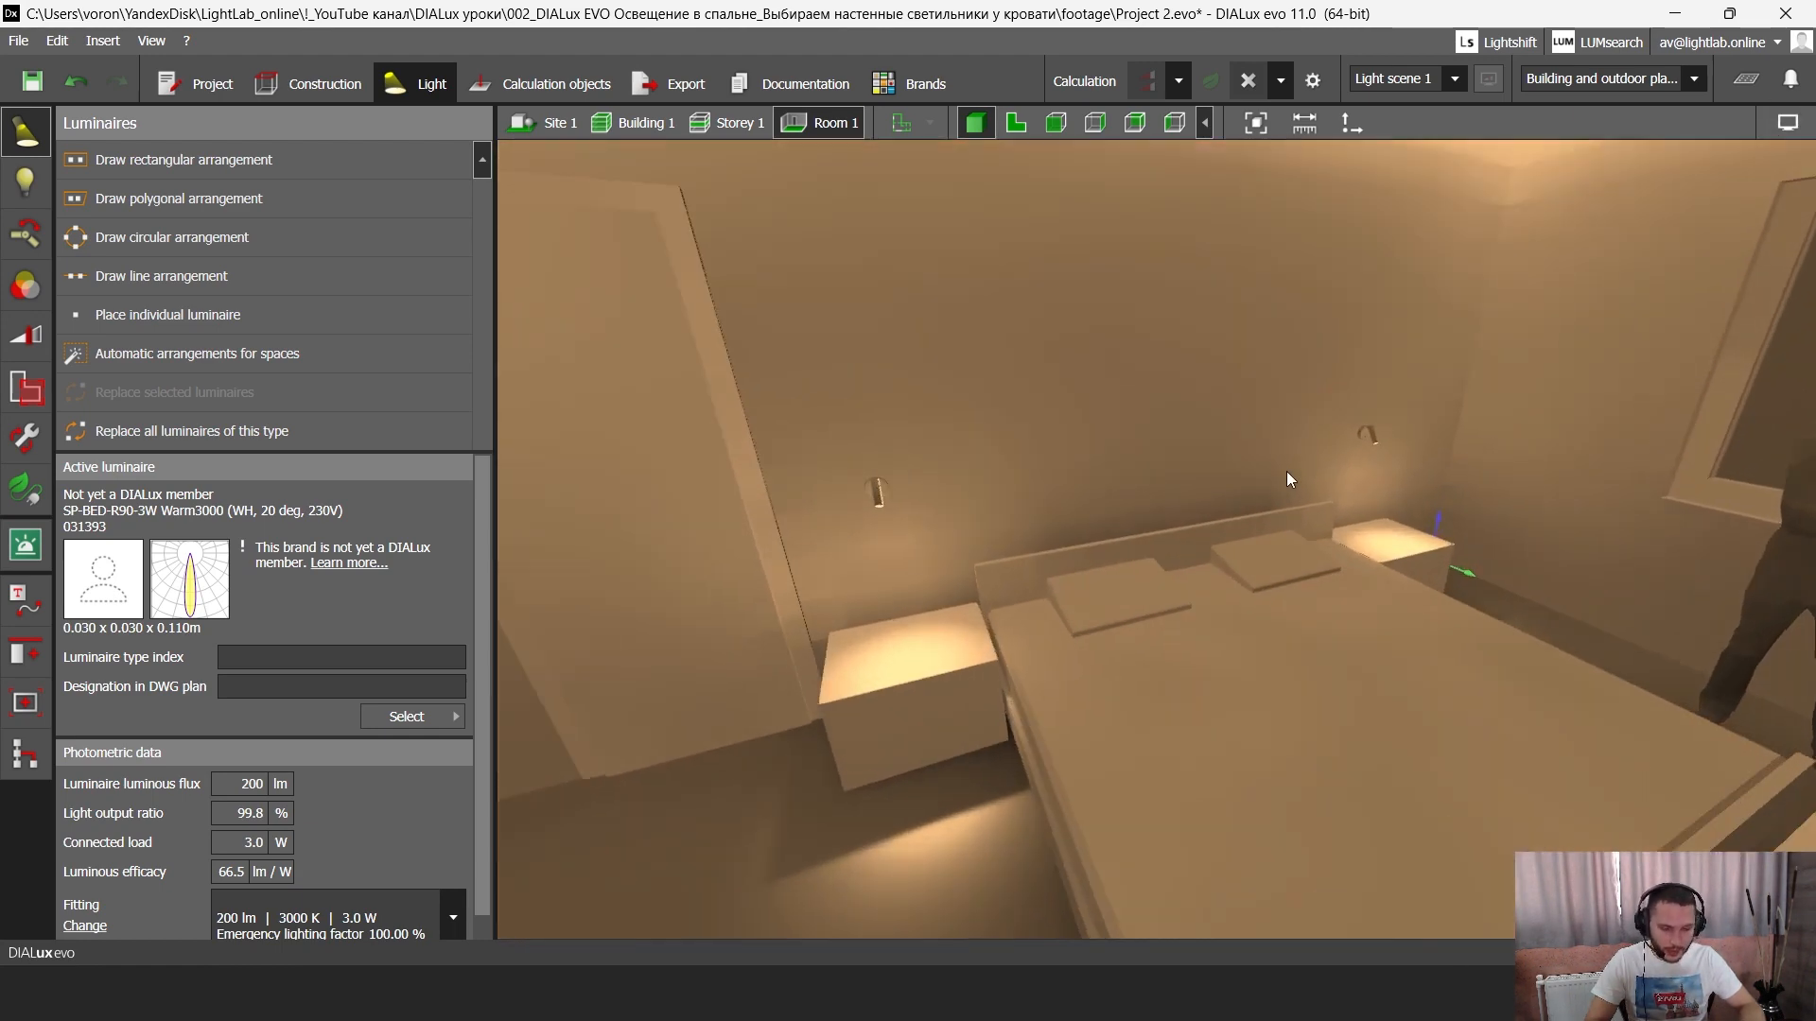
right_click_drag(1286, 471, 1322, 426)
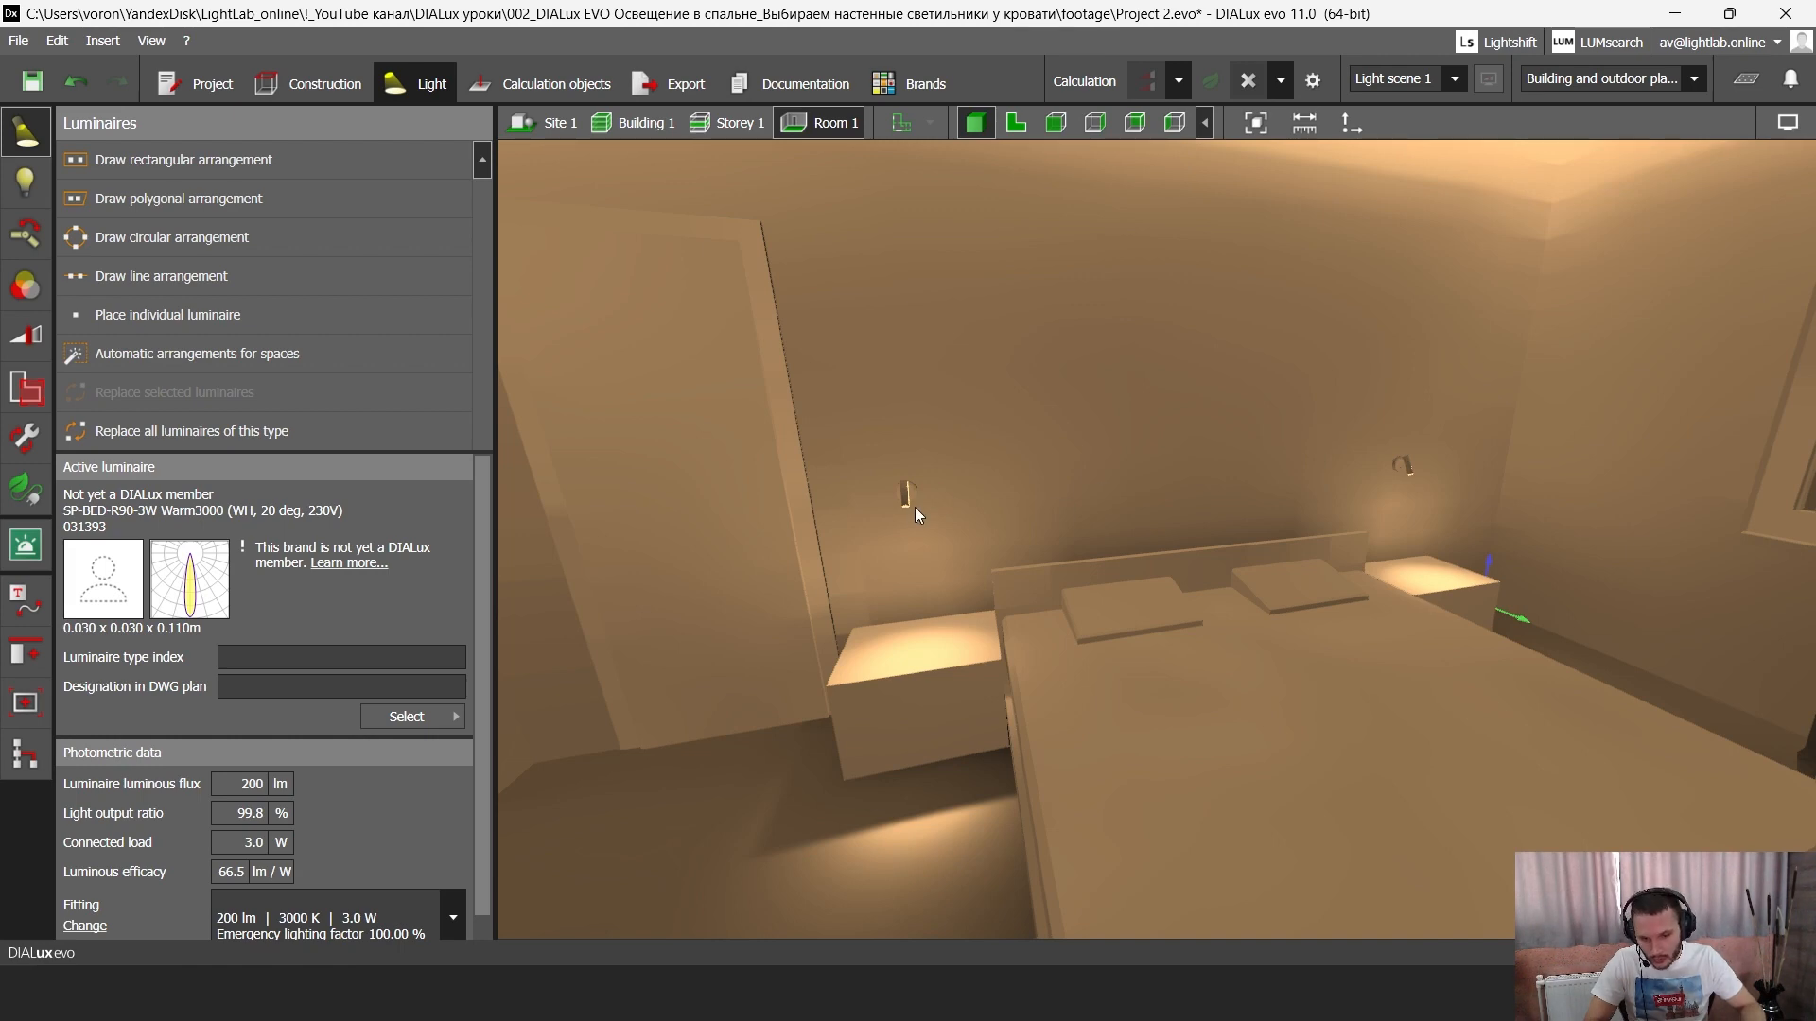
scroll(916, 496, "up", 4)
middle_click_drag(916, 496, 1172, 475)
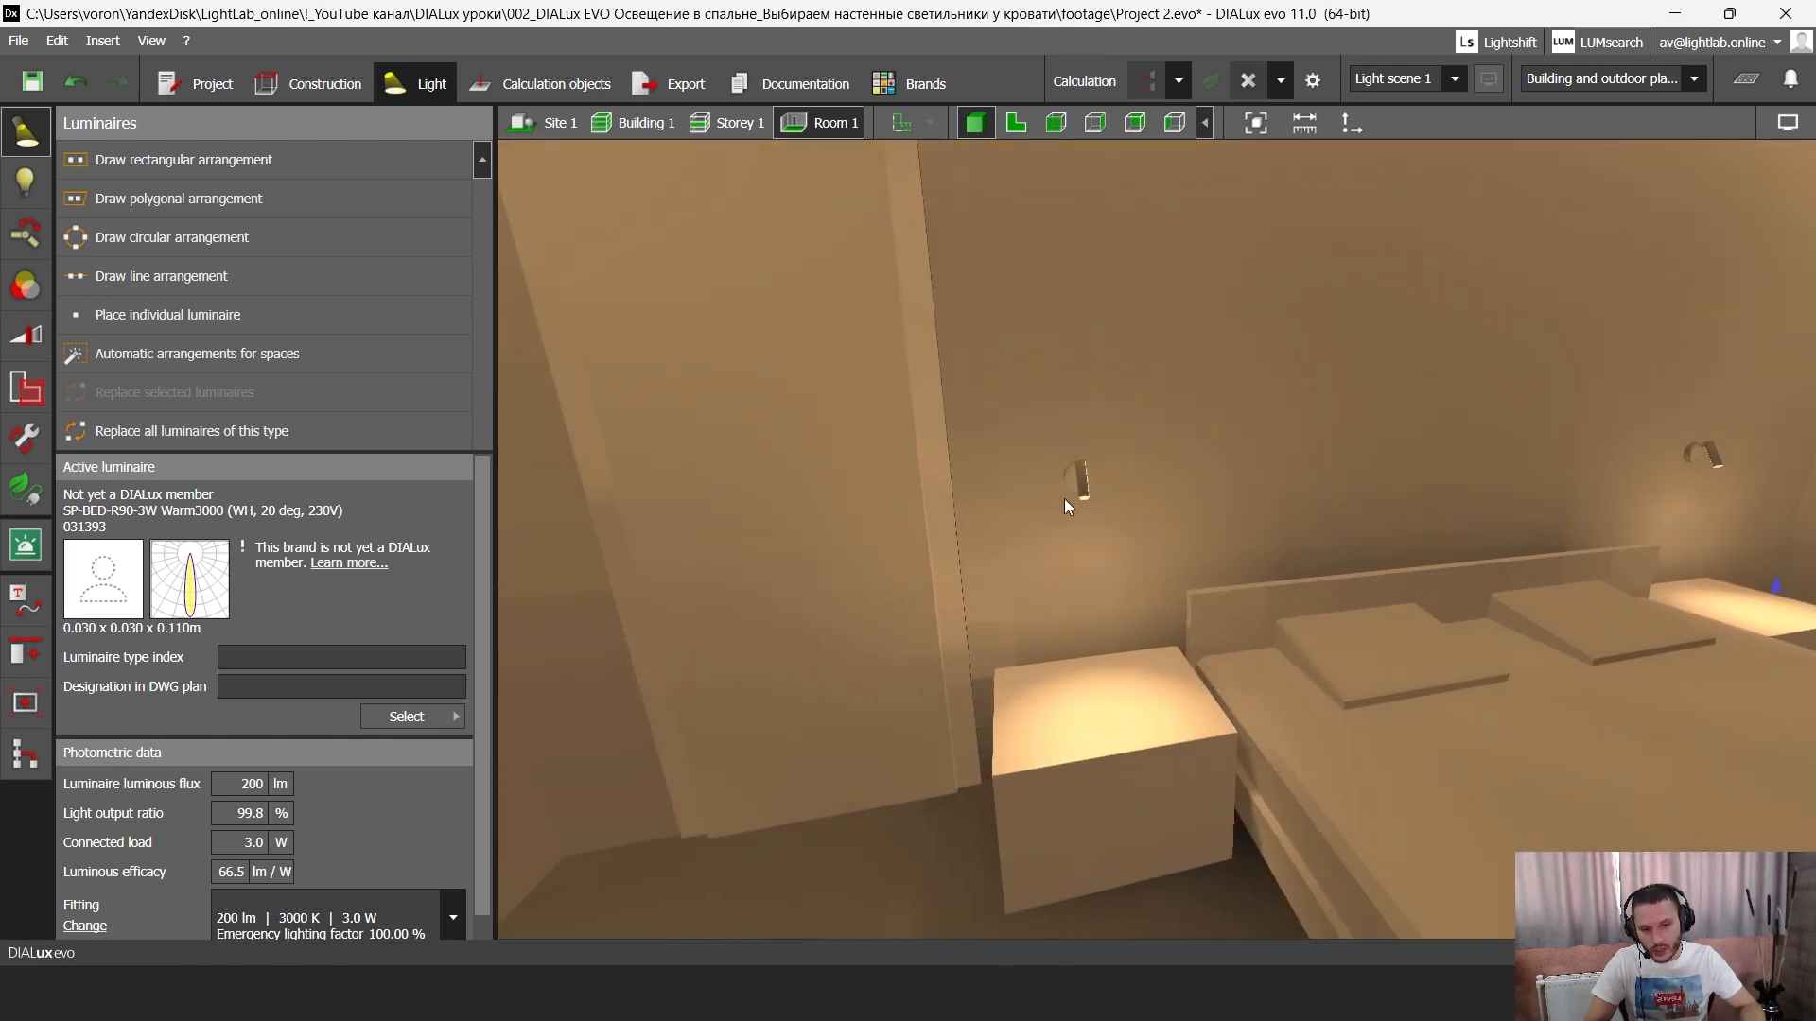
- Switch to the browser's SP-BED-R90-3W product page, view the photo of the lit lamp, then compare it with the DIALux evo rendering
left_click(727, 993)
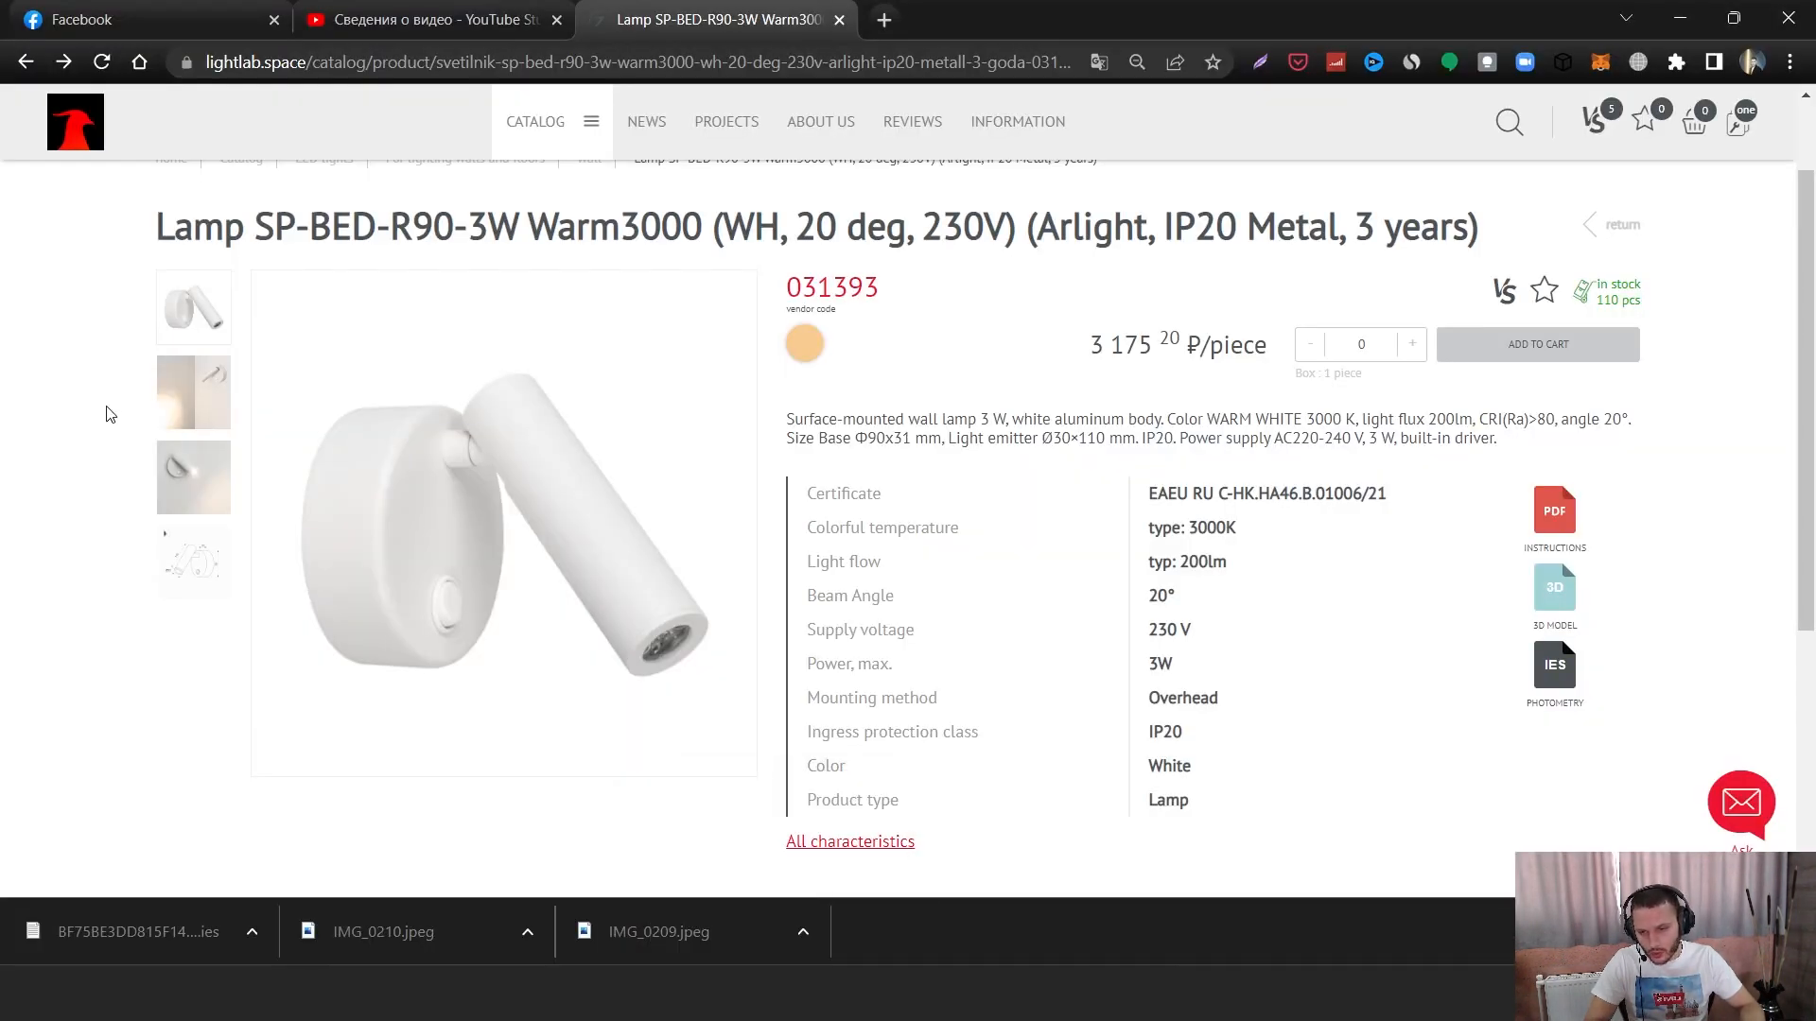
left_click(205, 423)
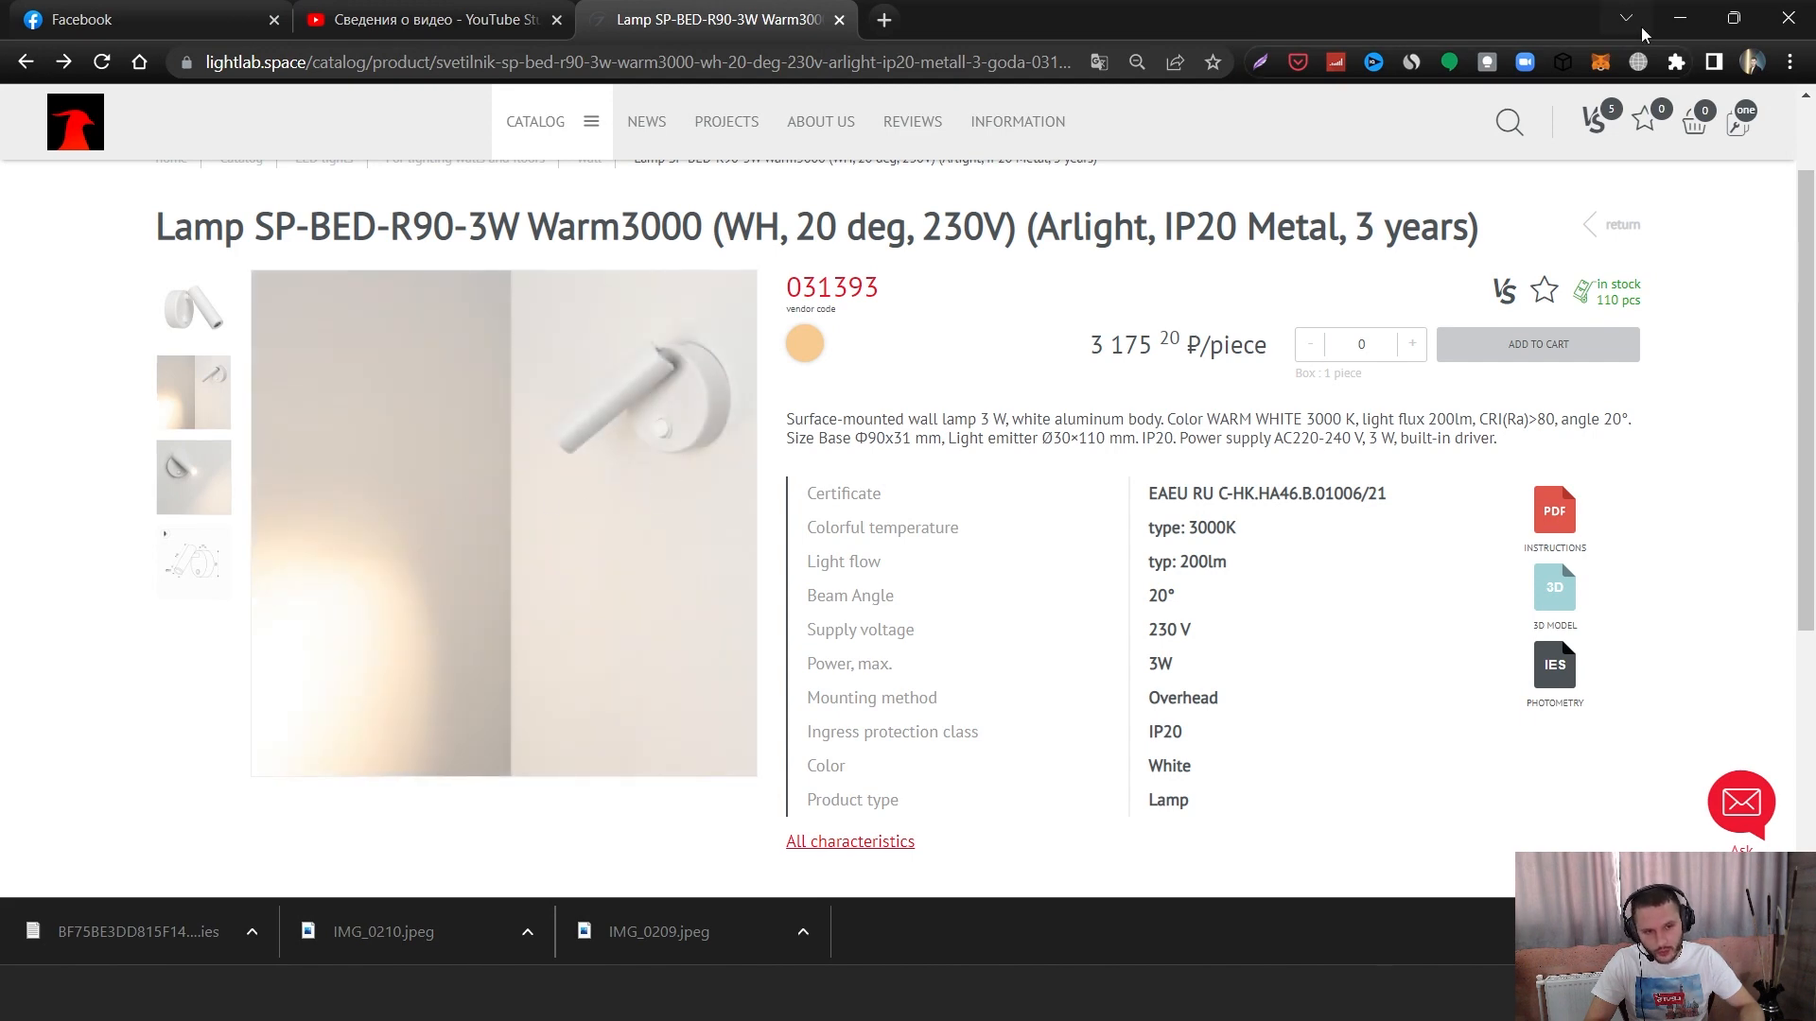
key("alt+Tab")
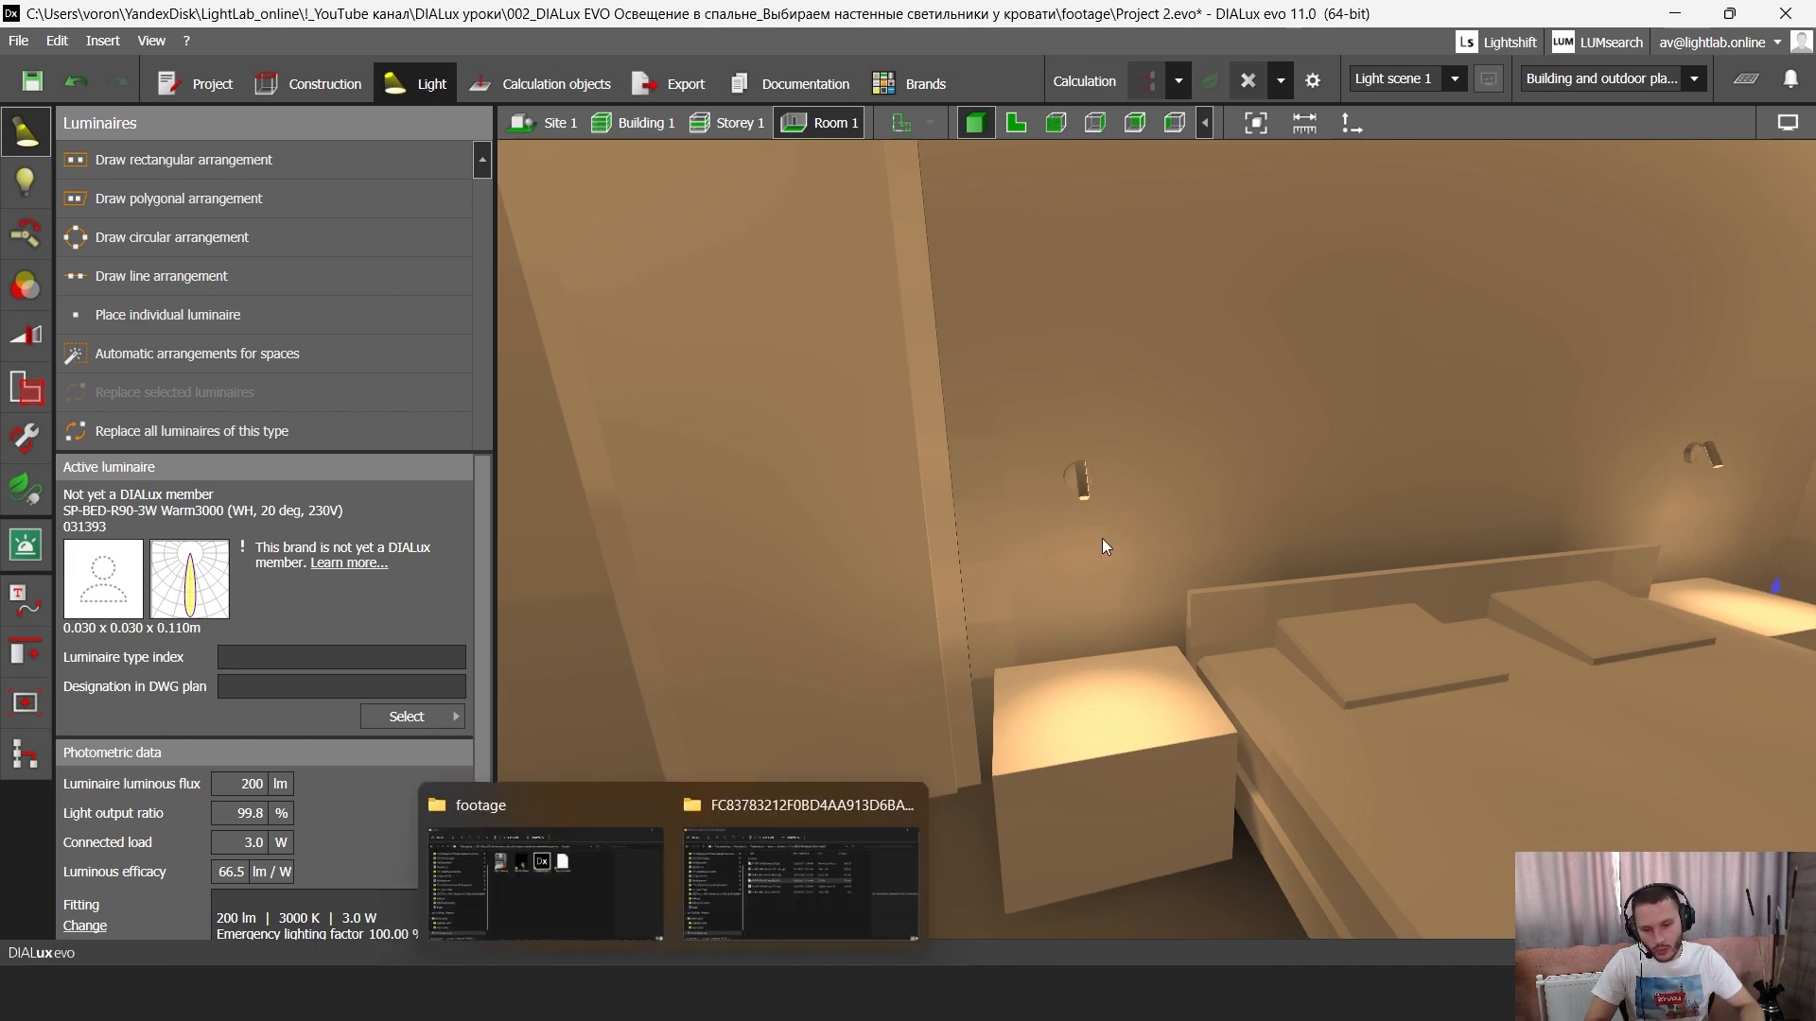
middle_click_drag(1073, 566, 1036, 587)
right_click_drag(1032, 584, 1087, 592)
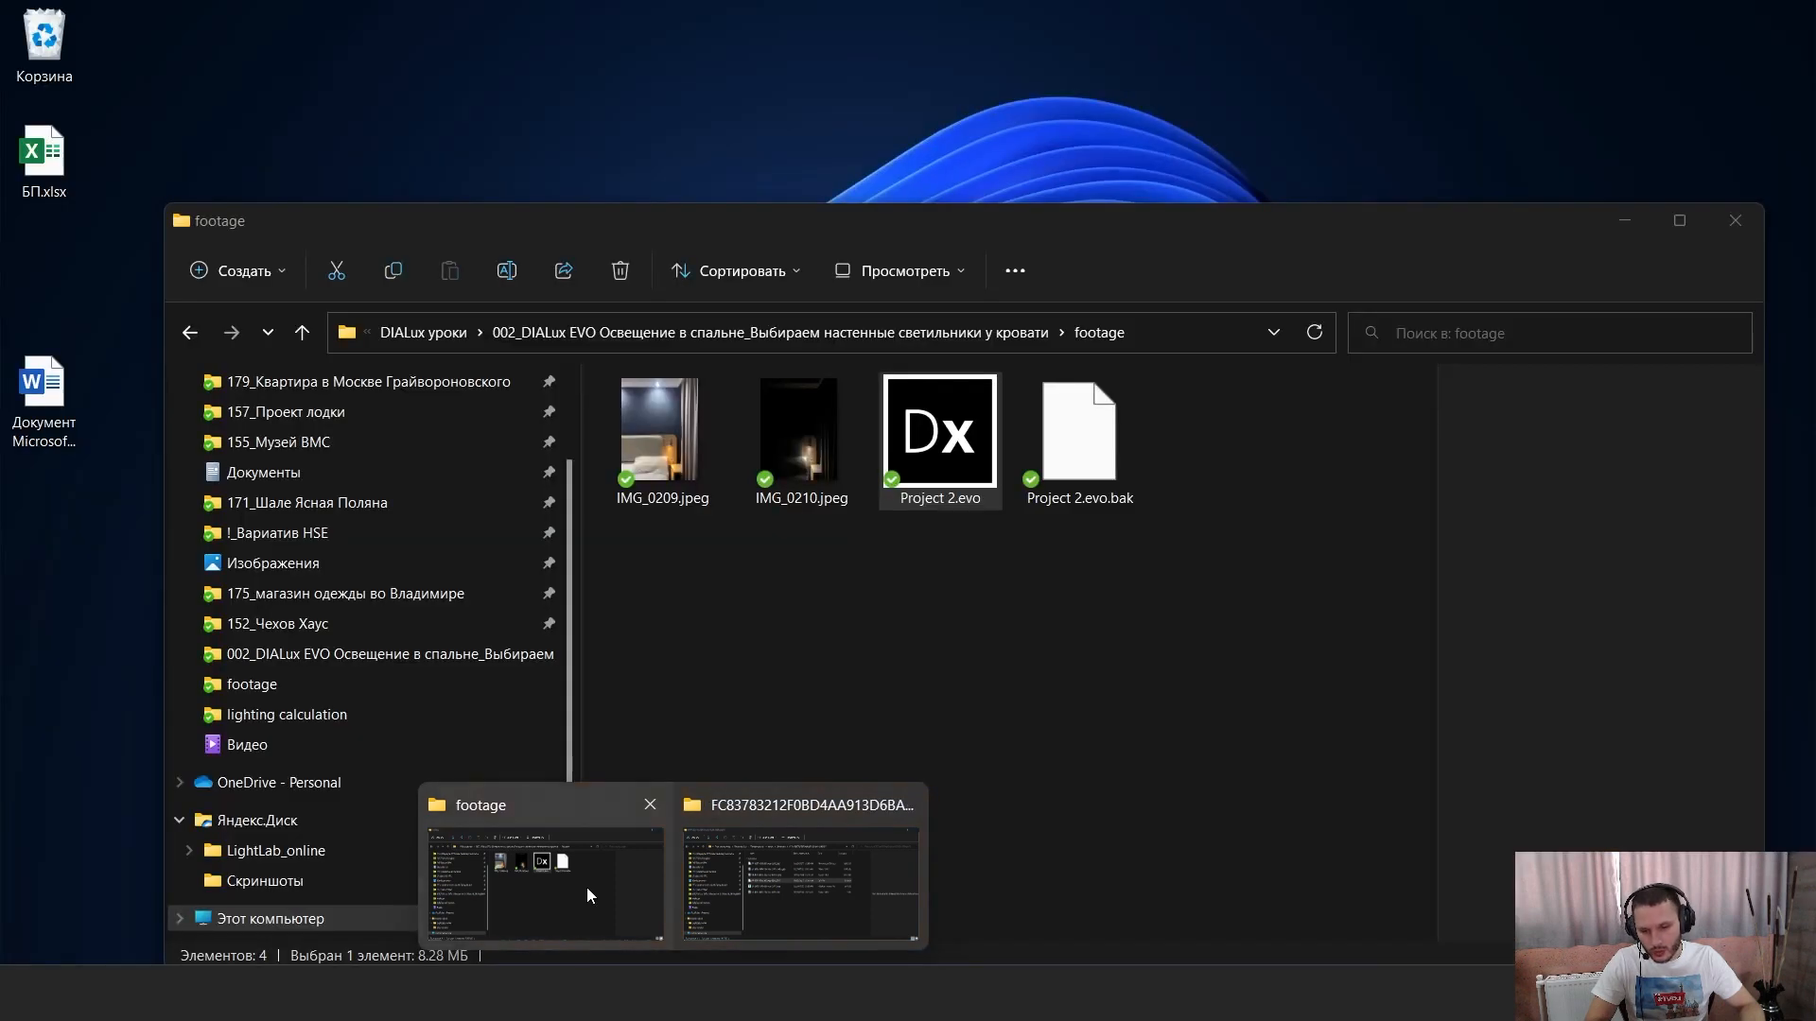
- Open the reference photos IMG_0209.jpeg and IMG_0210.jpeg from the footage folder to examine the bedside lamp's real light
left_click(587, 887)
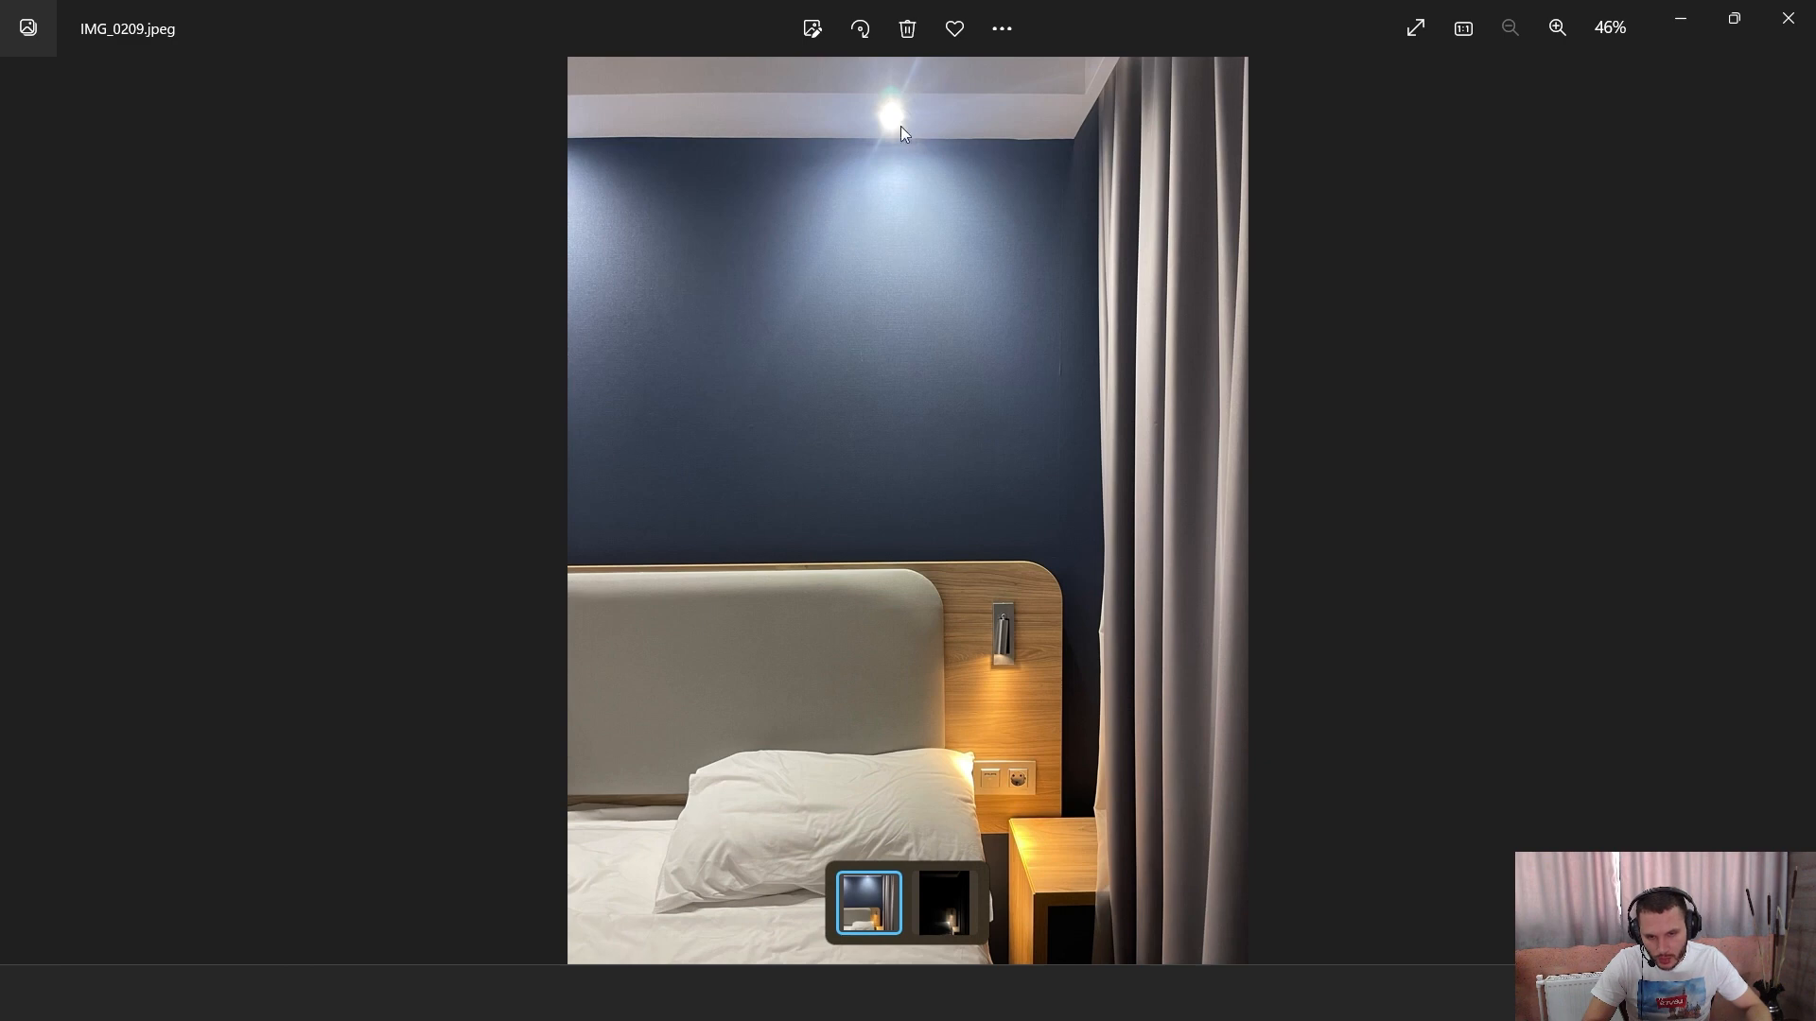
left_click(946, 908)
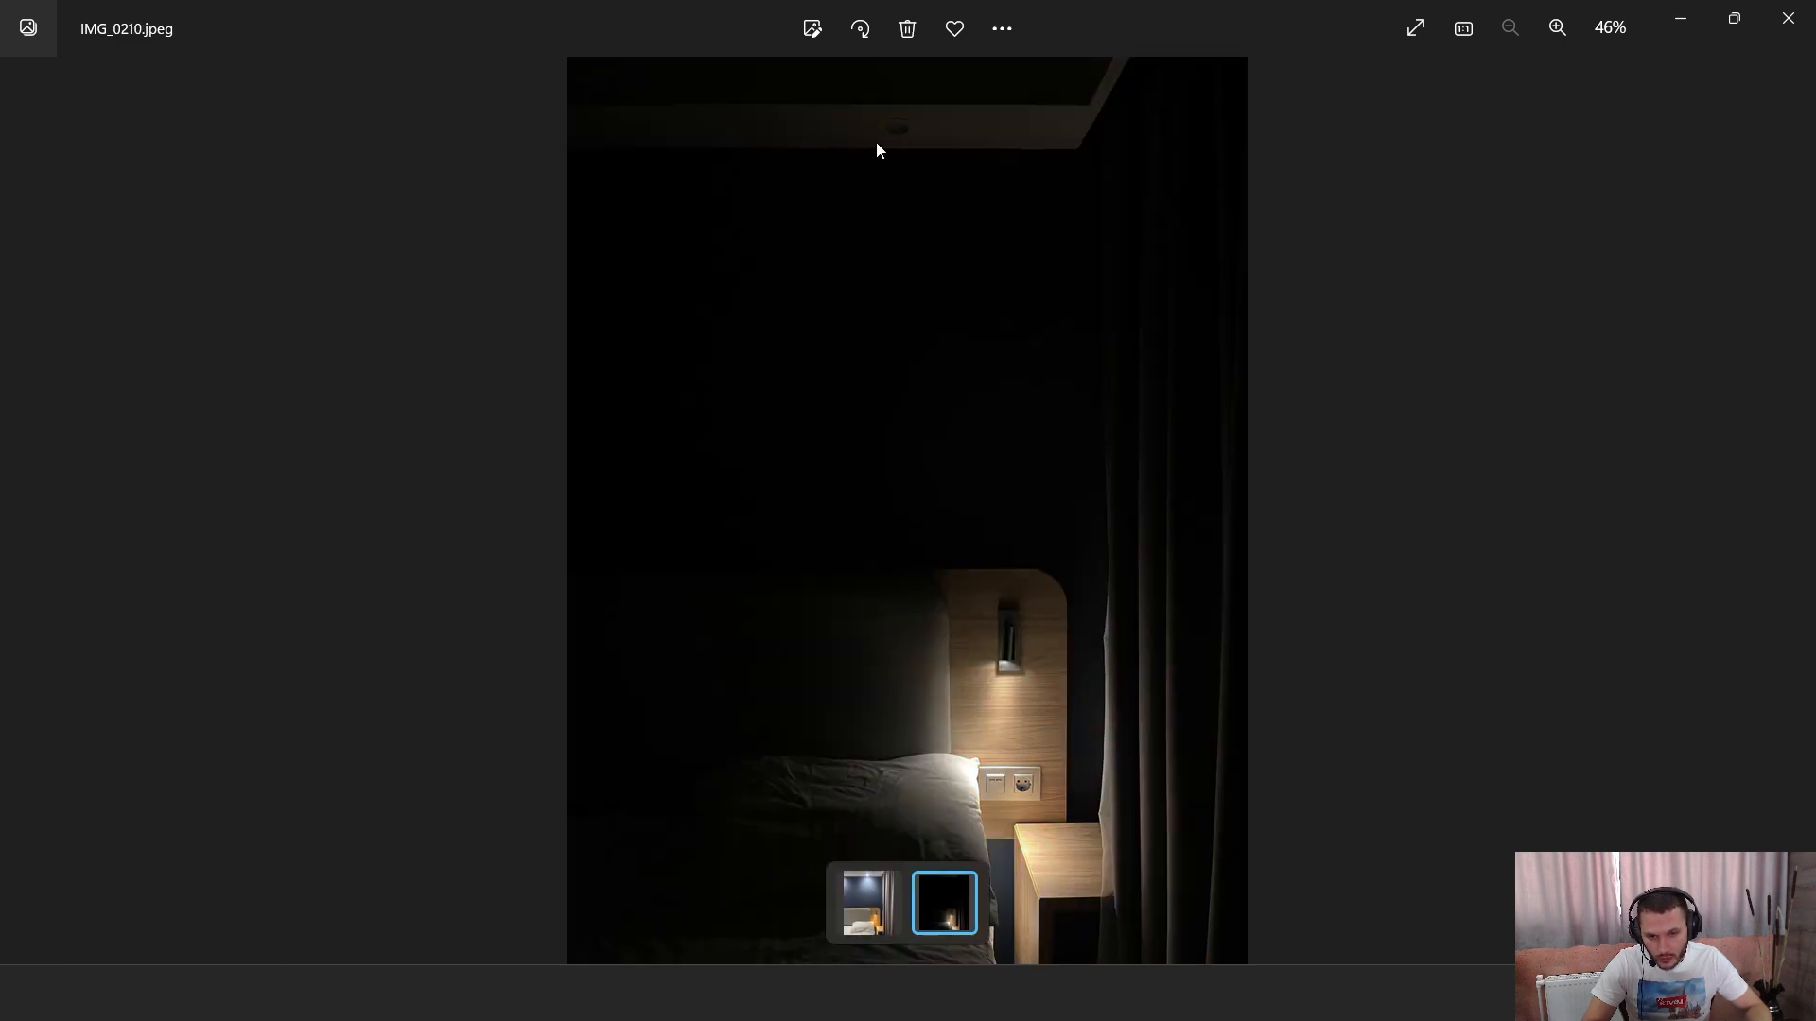